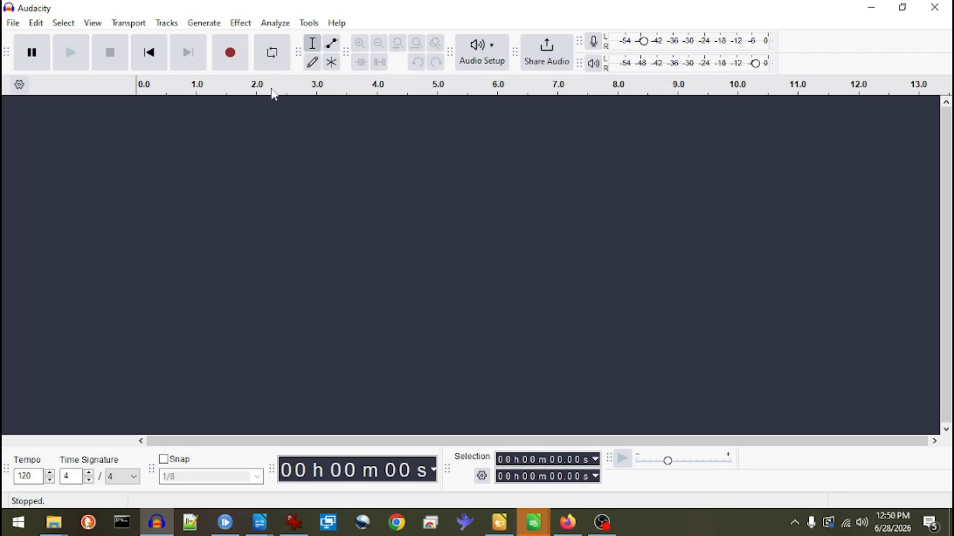
- Open the recent project named hold
left_click(12, 23)
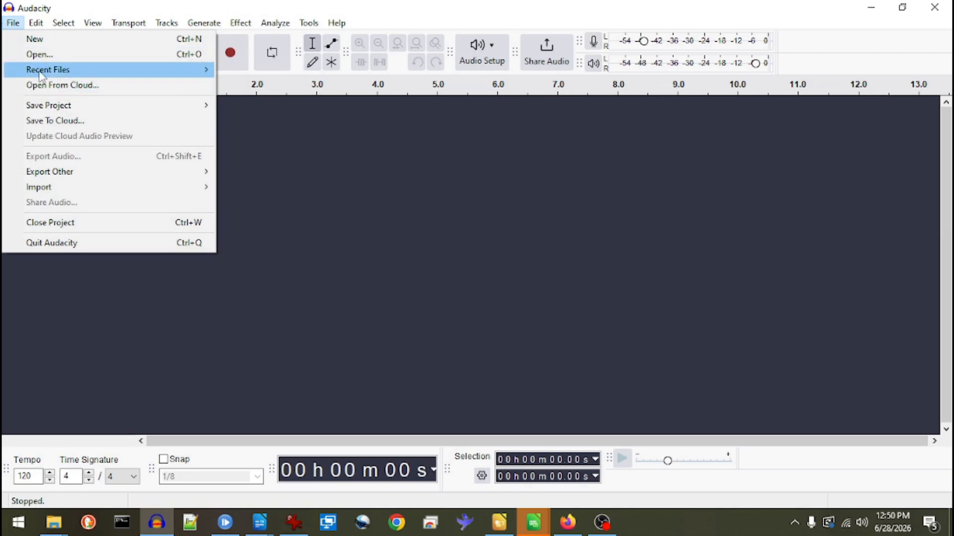
mouse_move(41, 74)
left_click(460, 84)
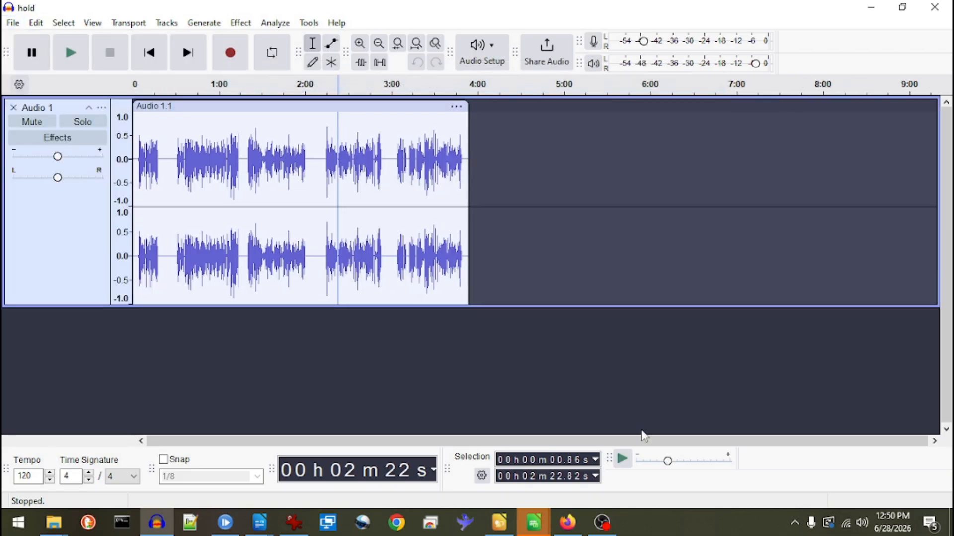
- Delete about half a second of the silent gap between about 2:22.6 and 2:23.1 in the audio track
left_click(325, 179)
scroll(319, 263, "up", 3)
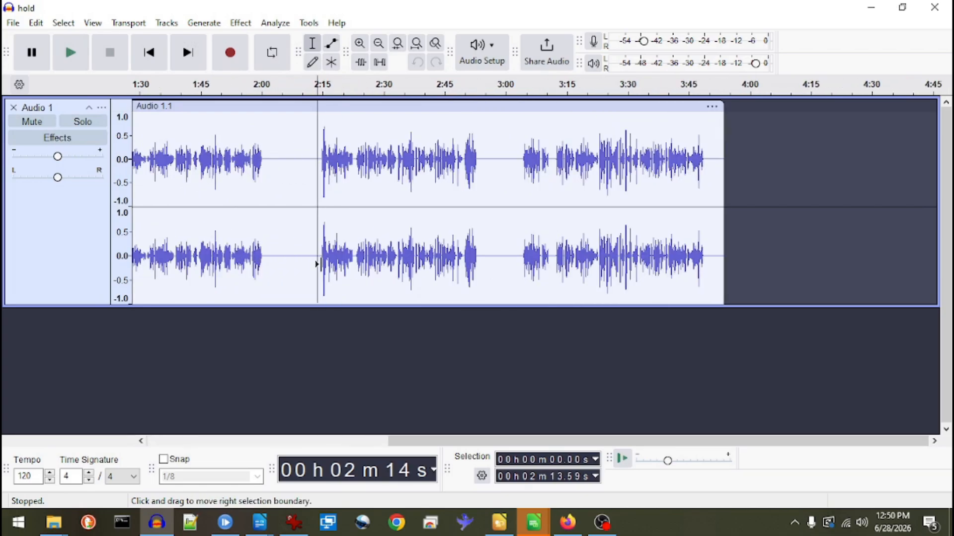
scroll(335, 277, "up", 3)
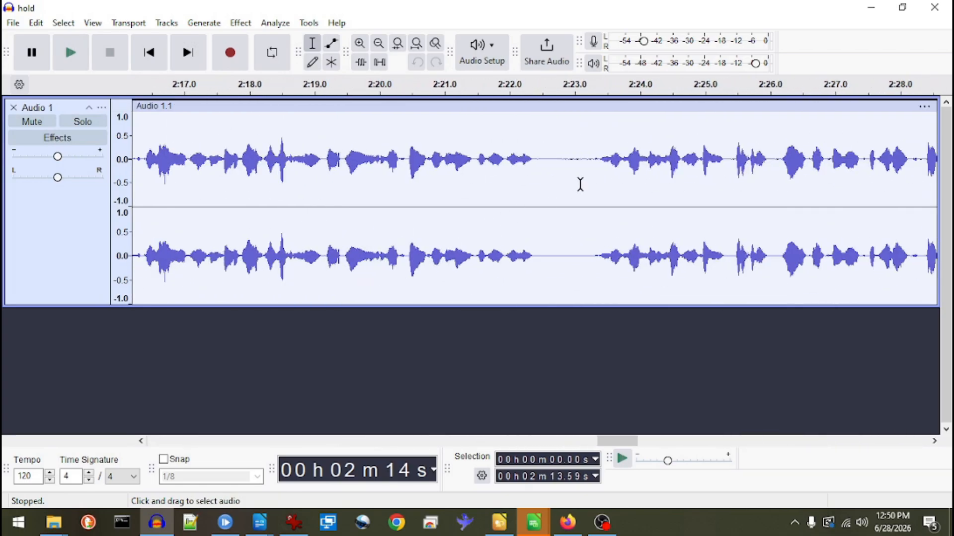
left_click_drag(580, 185, 547, 221)
key("Delete")
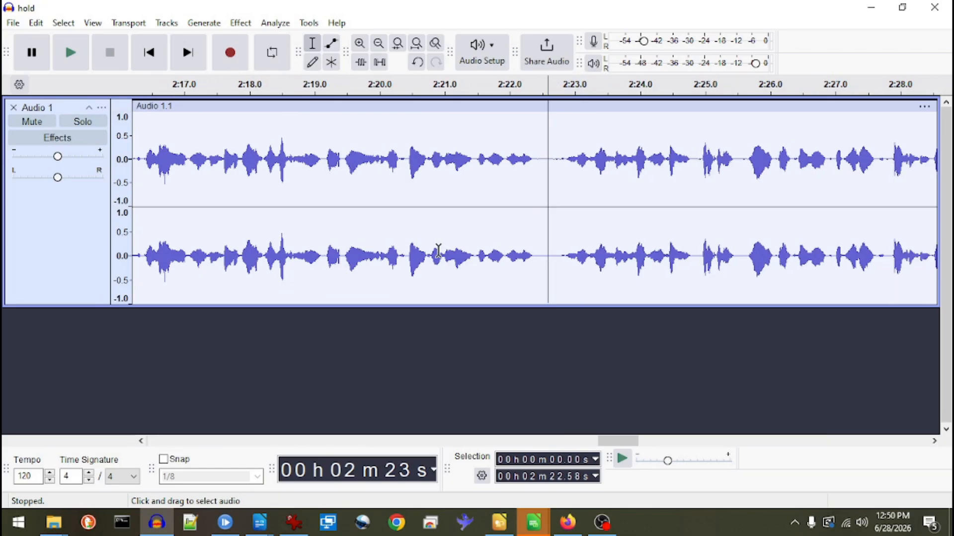
- Select only the loud peak at about 2:15.37, about 0.14 s long, and check its boundaries against the waveform
scroll(528, 273, "down", 5)
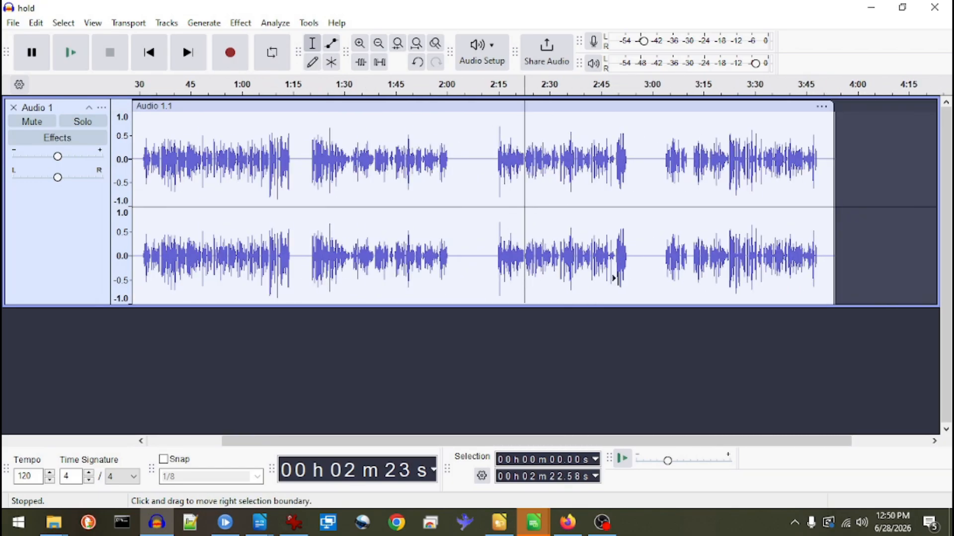
left_click(495, 294)
scroll(496, 292, "up", 5)
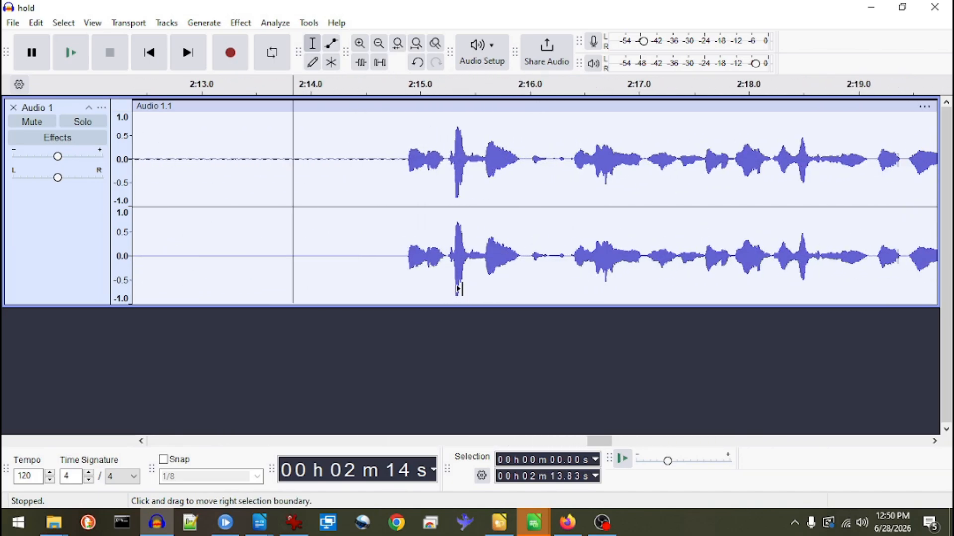
scroll(458, 289, "up", 1)
mouse_move(458, 289)
left_mouse_down()
mouse_move(445, 290)
mouse_move(470, 273)
mouse_move(442, 285)
left_mouse_up()
left_click(453, 295)
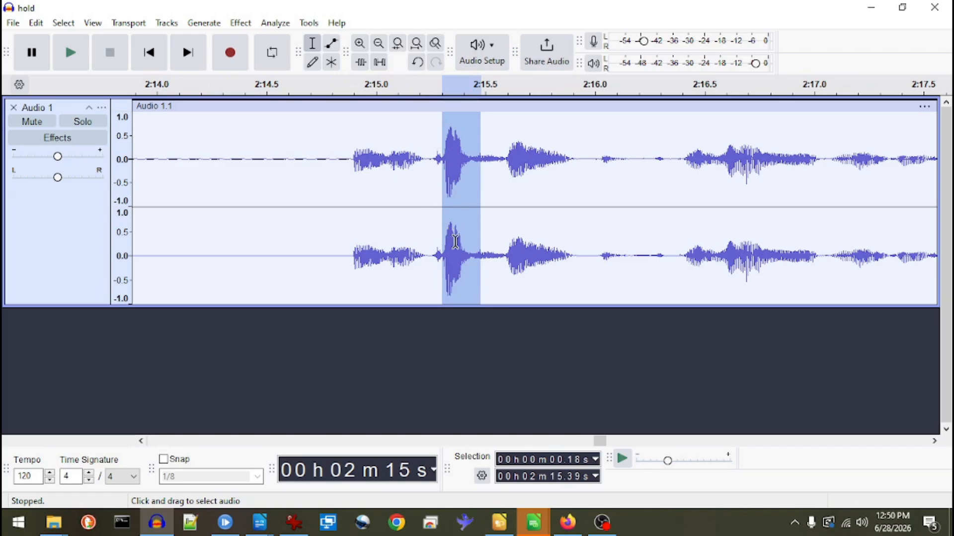
left_click(472, 256)
left_click_drag(472, 255, 442, 263)
scroll(442, 263, "up", 1)
scroll(442, 263, "up", 2)
scroll(443, 263, "down", 3)
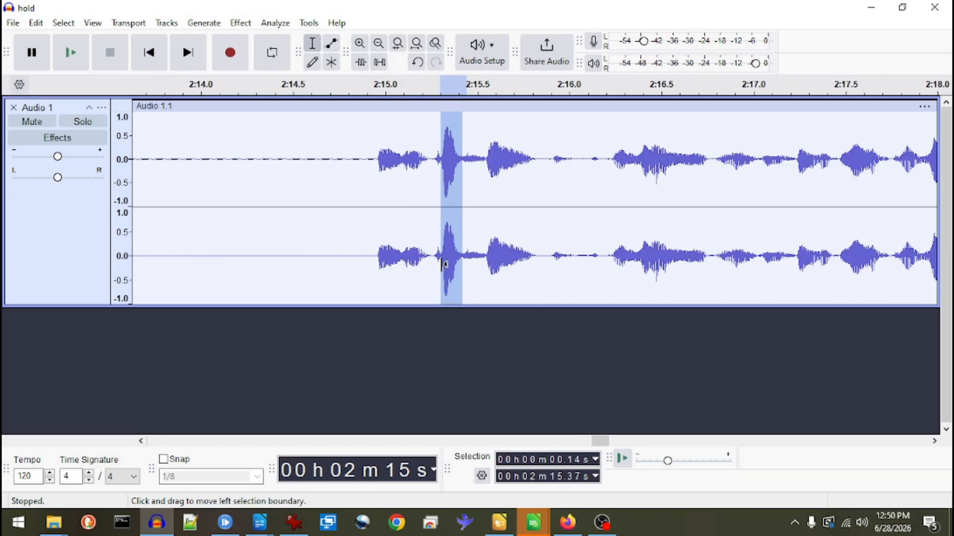
scroll(443, 263, "up", 4)
scroll(444, 263, "down", 2)
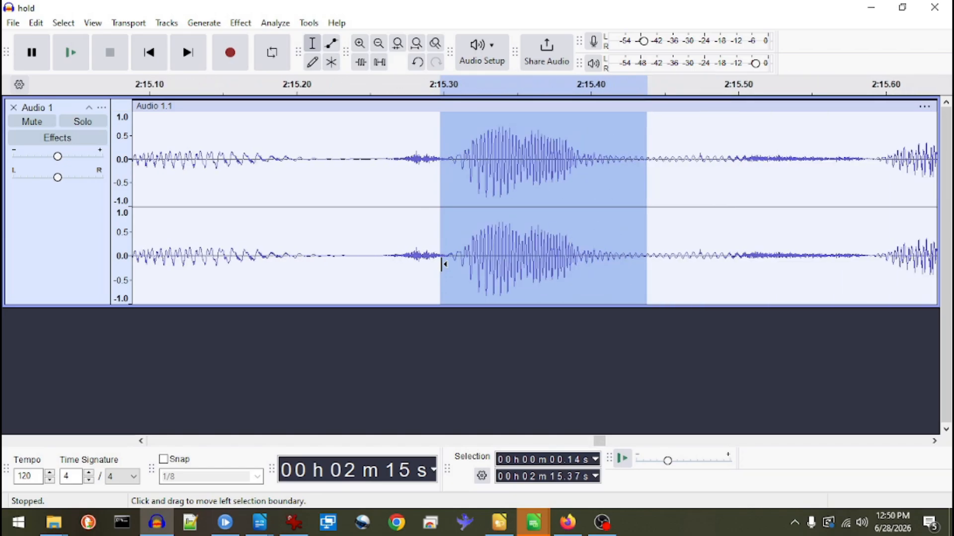
scroll(443, 263, "down", 1)
scroll(444, 263, "up", 3)
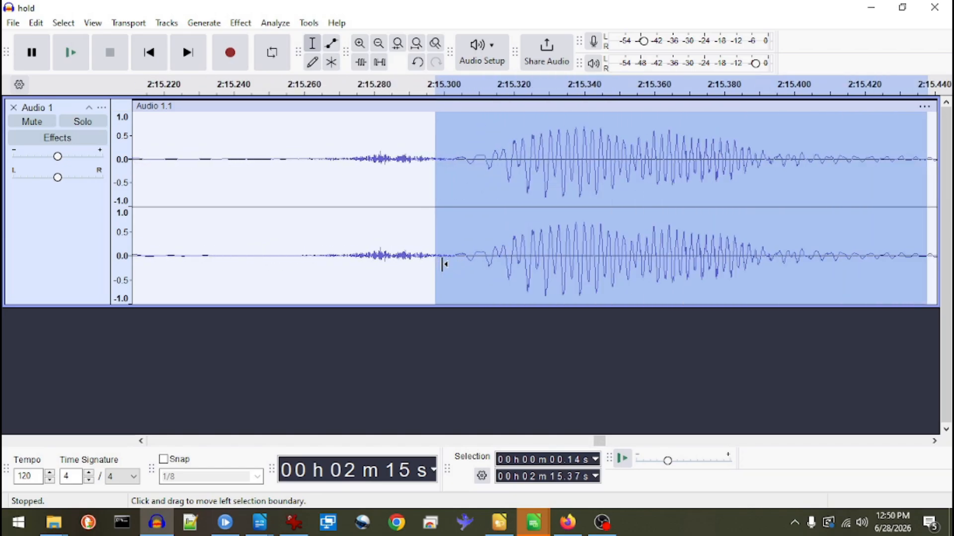
scroll(444, 263, "down", 1)
scroll(444, 264, "down", 2)
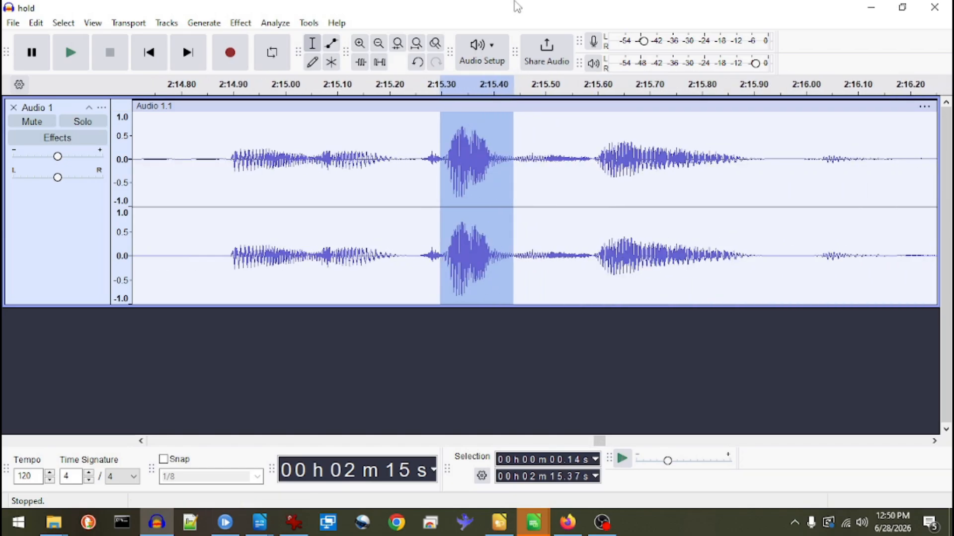
- Amplify the selected peak by -3 dB
left_click(240, 23)
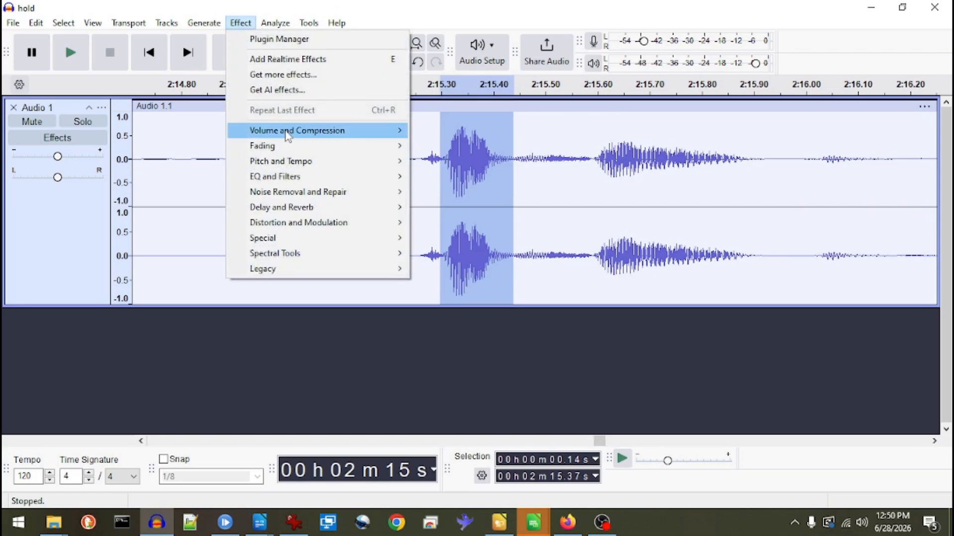
mouse_move(368, 130)
left_click(439, 132)
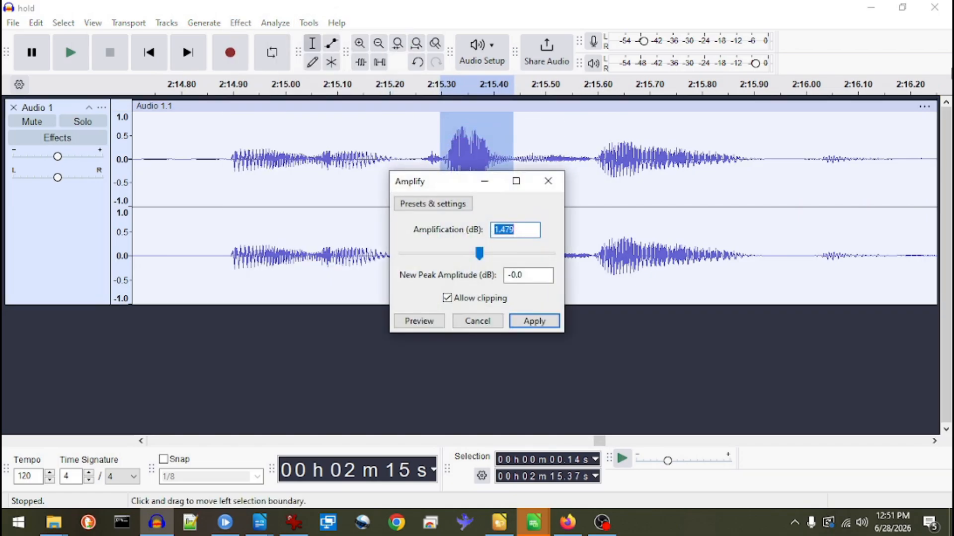
type("-")
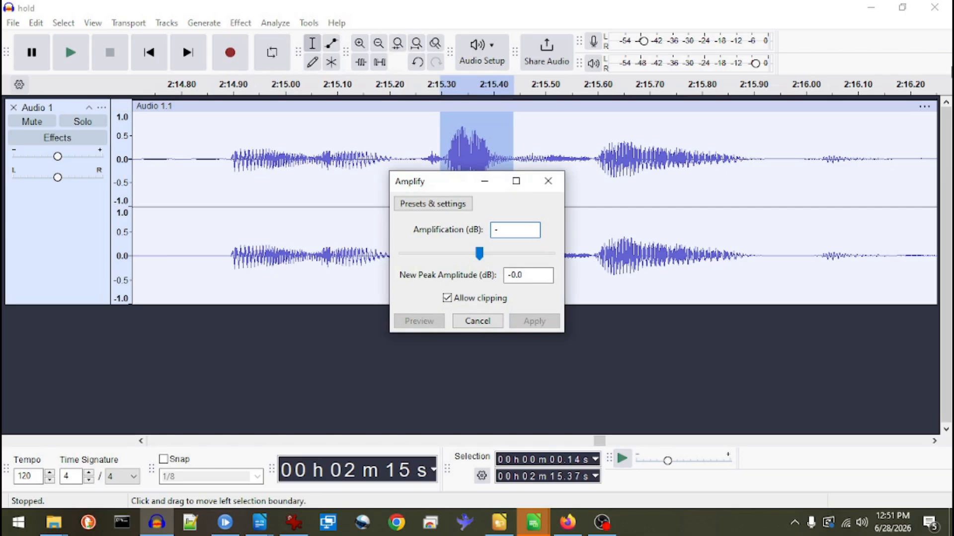
type("3")
key("Return")
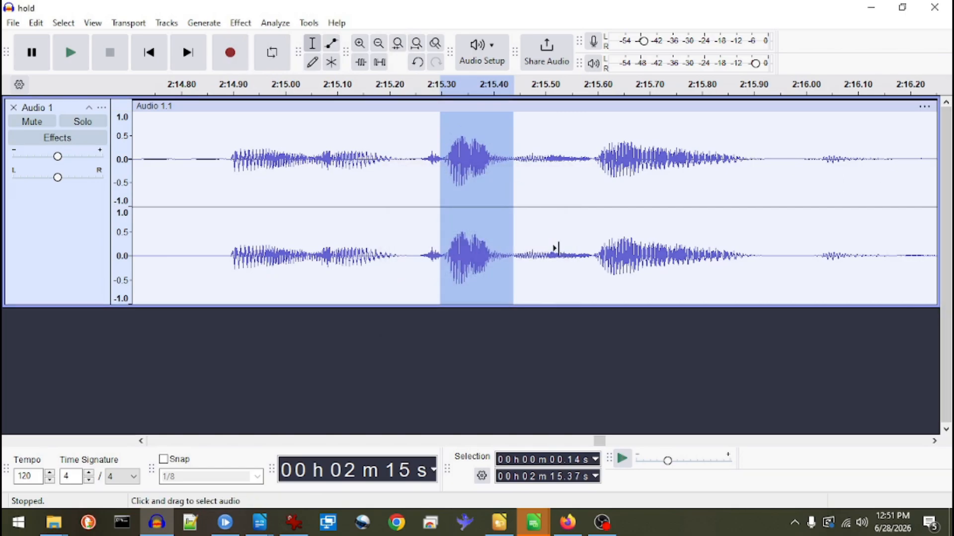
- Set the recording level to 83%
scroll(556, 250, "down", 2)
scroll(557, 250, "down", 4)
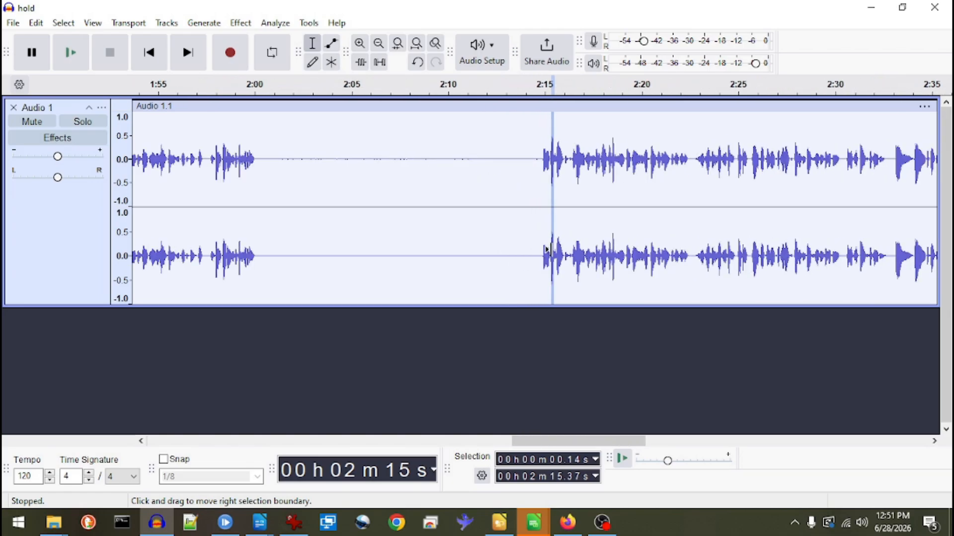
scroll(554, 250, "down", 3)
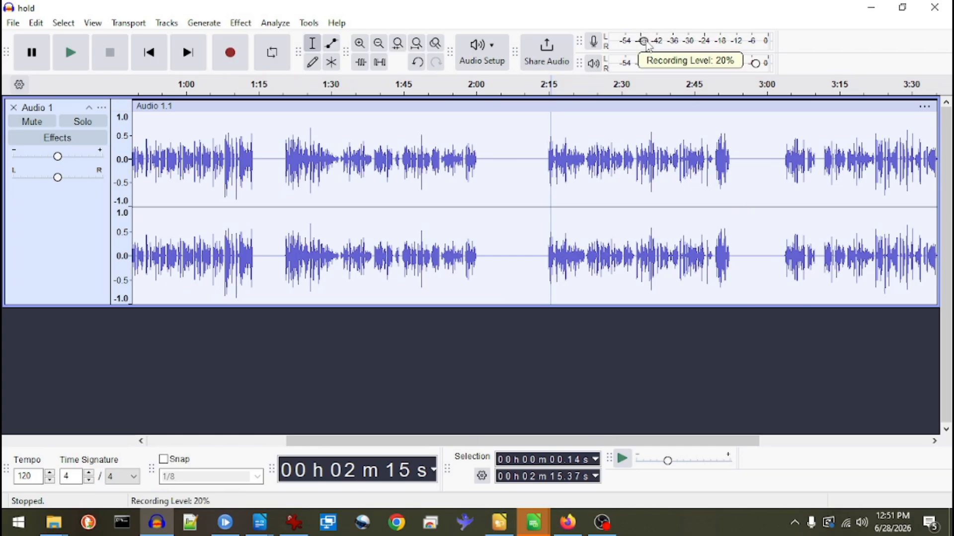
left_click_drag(644, 41, 740, 45)
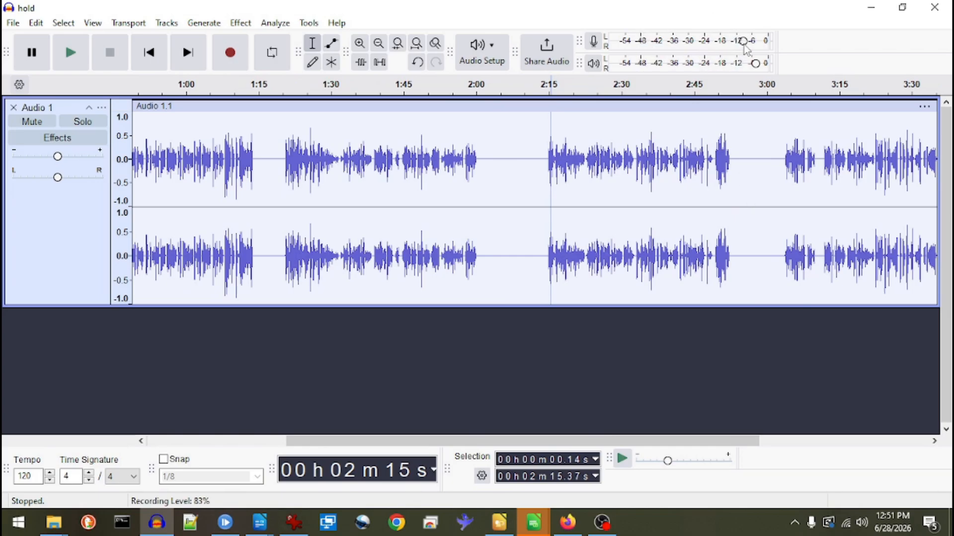
- Select the loud peak at about 1:25.68, about 0.07 s long, and repeat the -3 dB Amplify effect on it
scroll(571, 179, "down", 3)
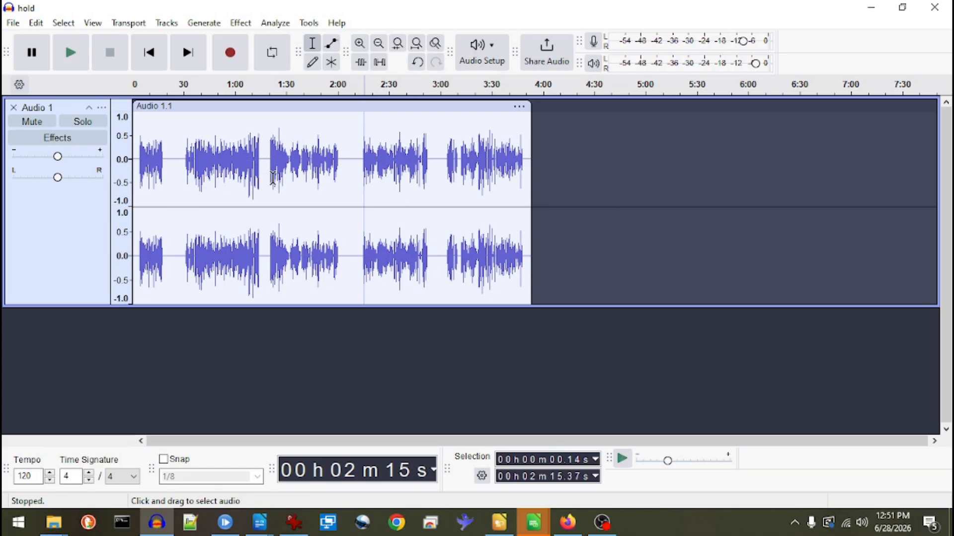
left_click(277, 183)
scroll(277, 183, "up", 5)
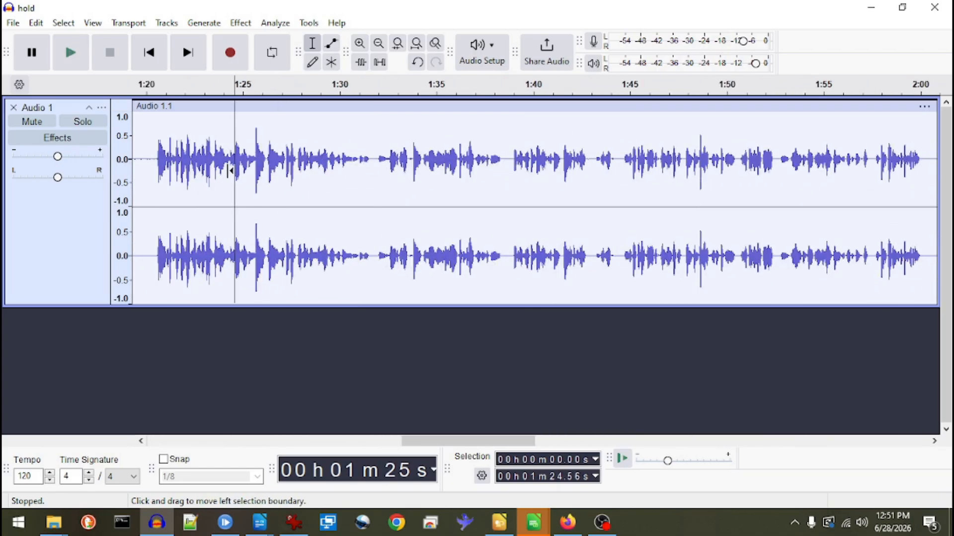
scroll(240, 183, "up", 1)
scroll(365, 204, "up", 1)
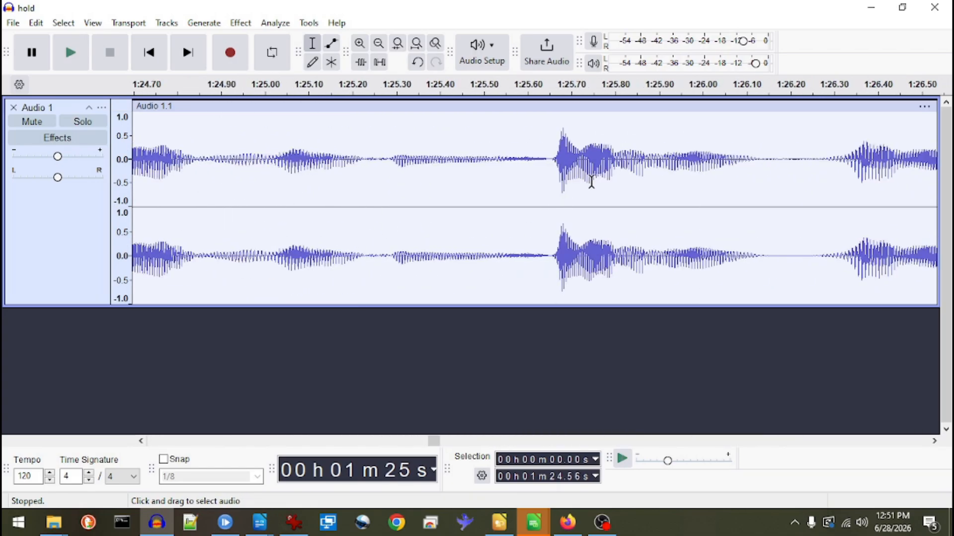
left_click_drag(579, 187, 549, 191)
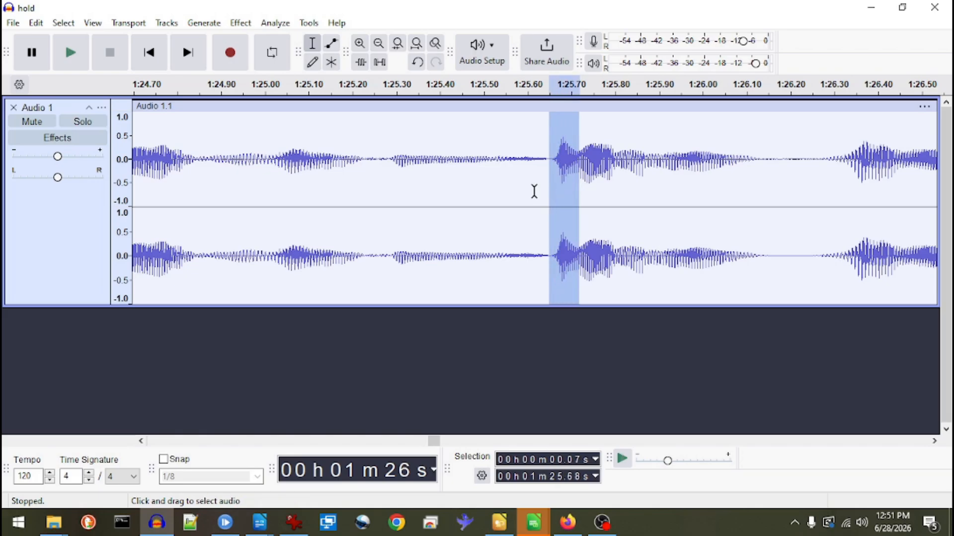
- Select the entire audio track and amplify it by 1.072 dB to a new peak amplitude of 0.0 dB
scroll(534, 191, "down", 7)
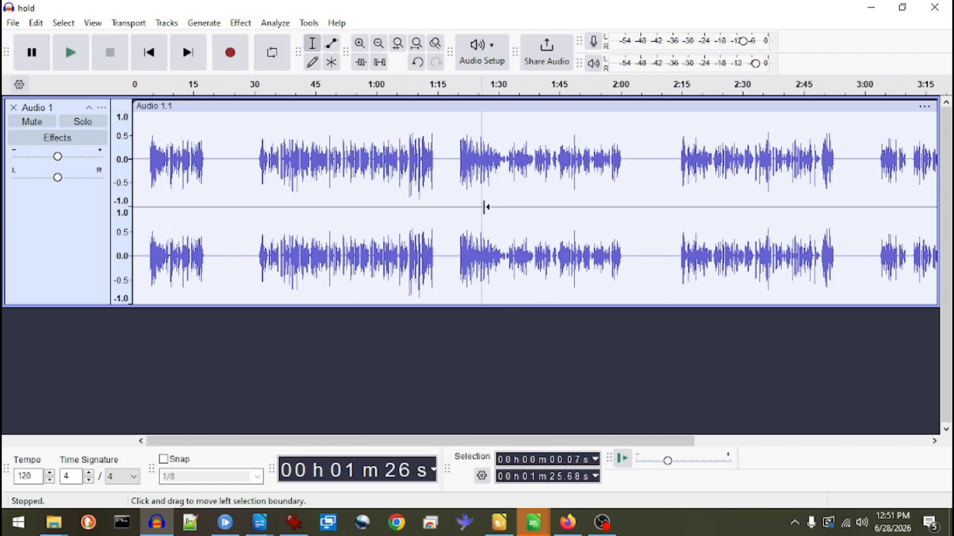
scroll(486, 207, "down", 2)
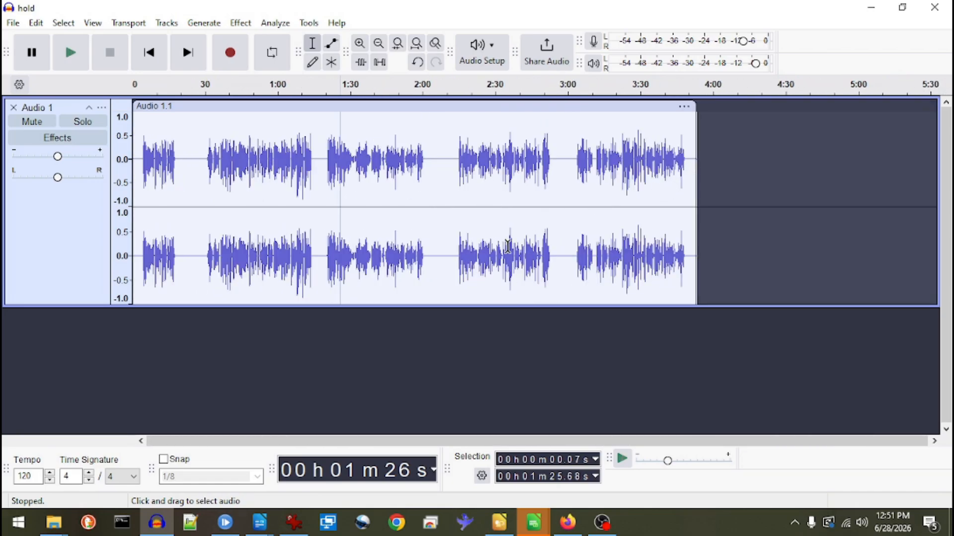
left_click(89, 206)
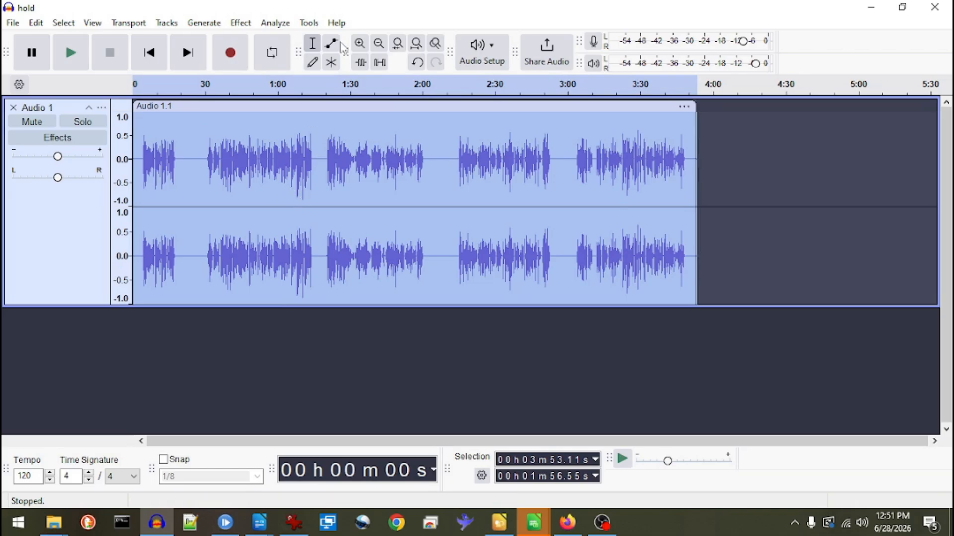
left_click(241, 23)
mouse_move(287, 131)
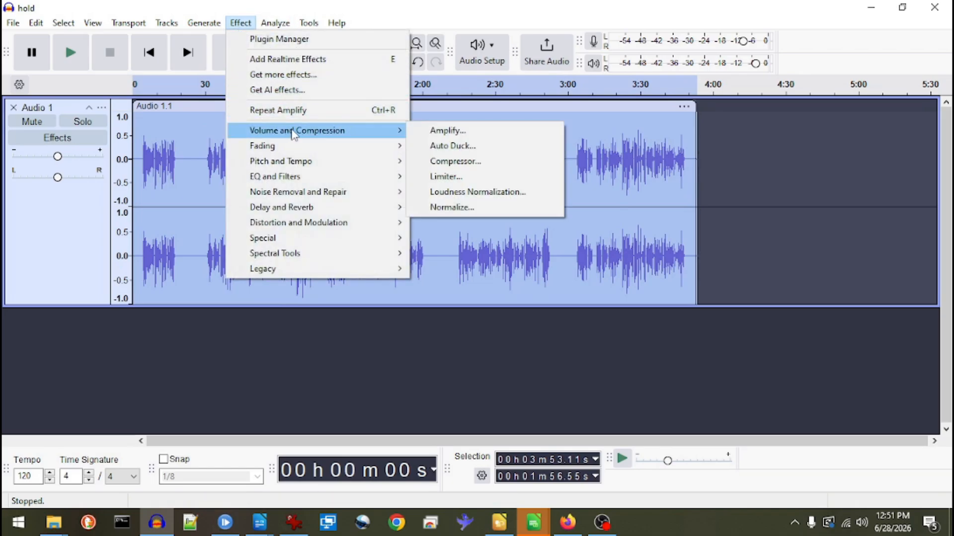
left_click(464, 131)
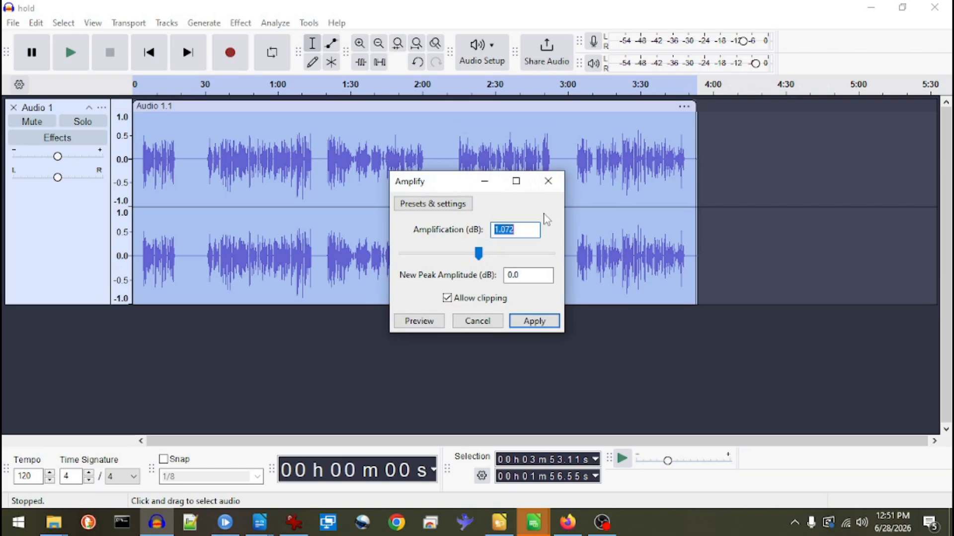
key("Return")
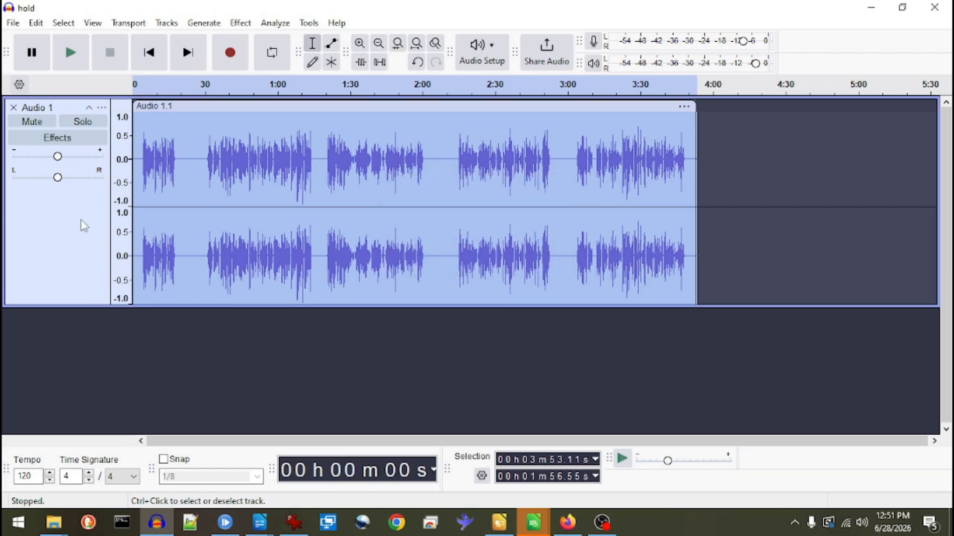
- Add an empty label at about 23.4 s in the silence after the first passage, and remove its label track
left_click(211, 214)
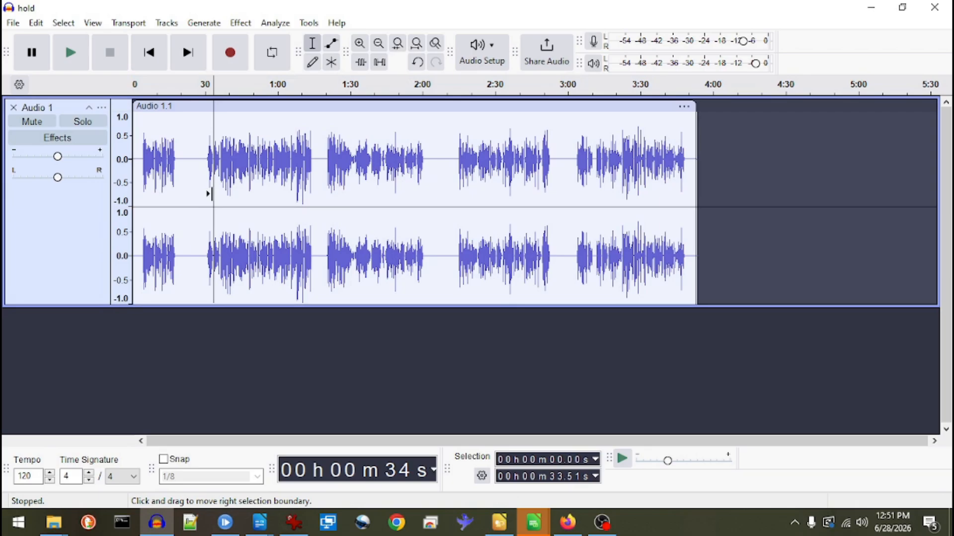
left_click(189, 271)
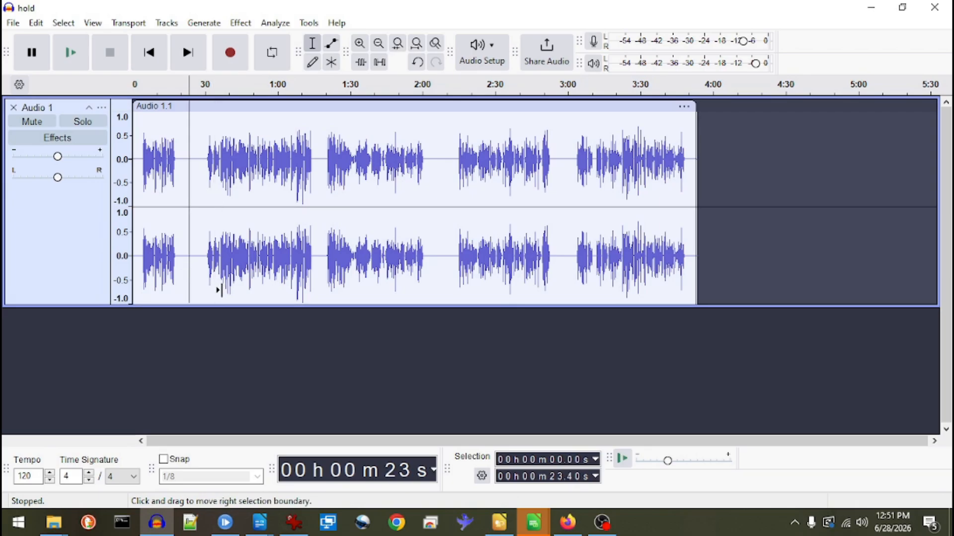
key("ctrl+b")
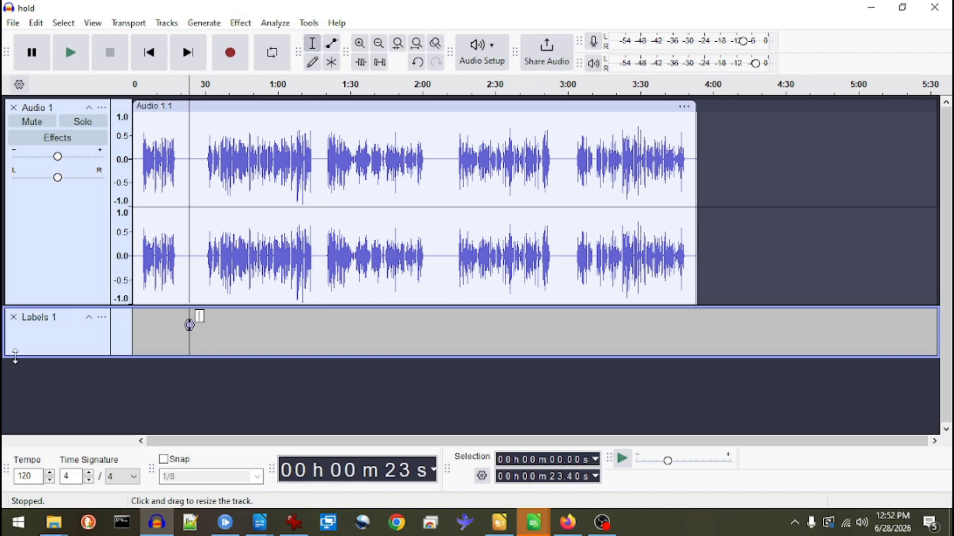
left_click(13, 317)
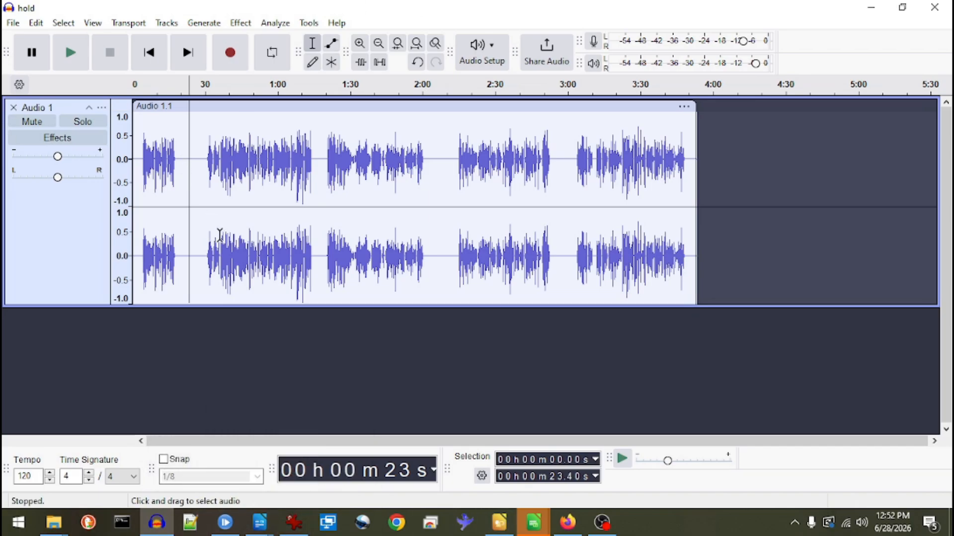
- Import the labels from the text file Labels 1.txt into the project
left_click(12, 25)
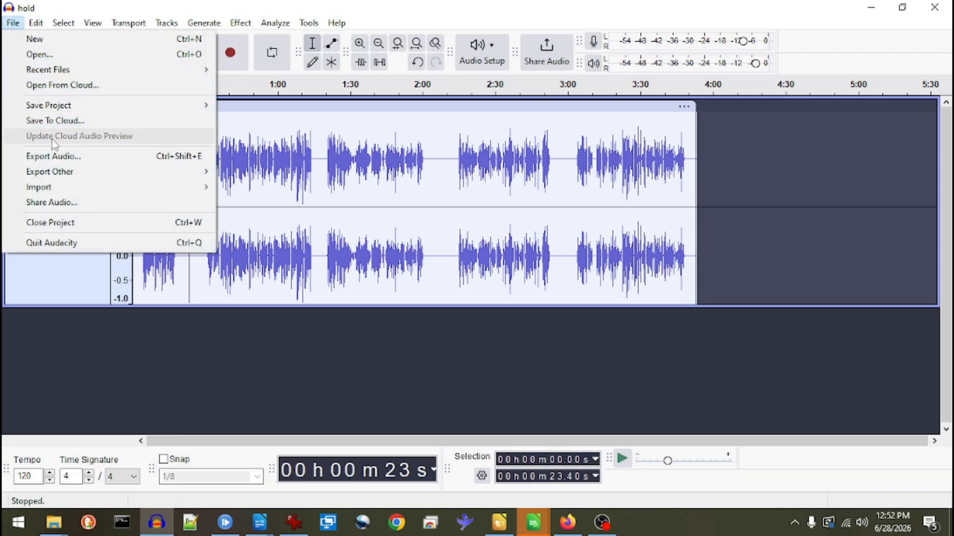
mouse_move(60, 188)
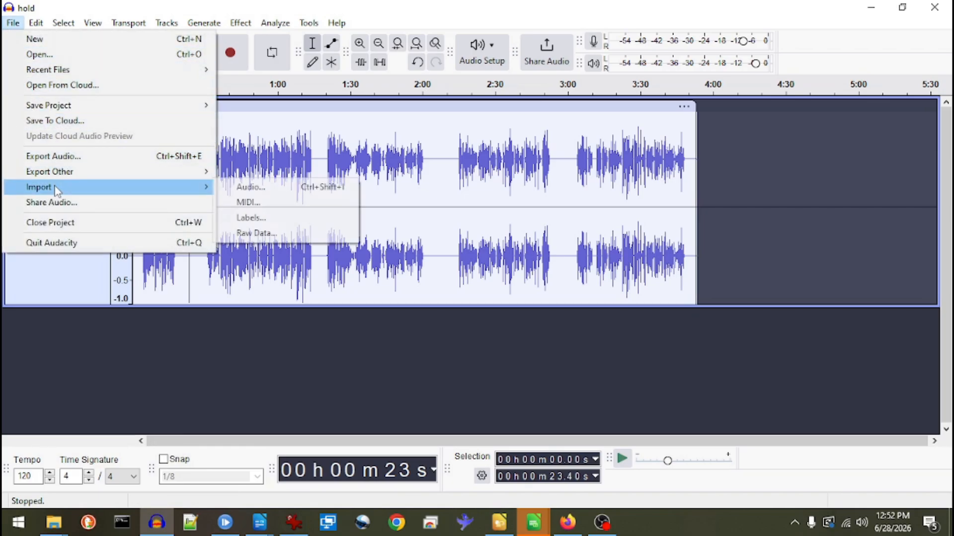
left_click(245, 228)
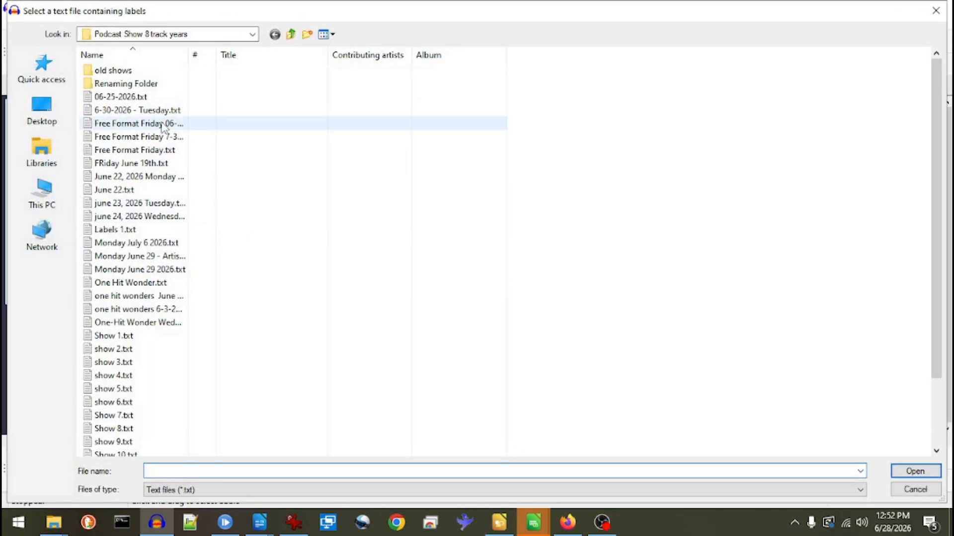
left_click(115, 229)
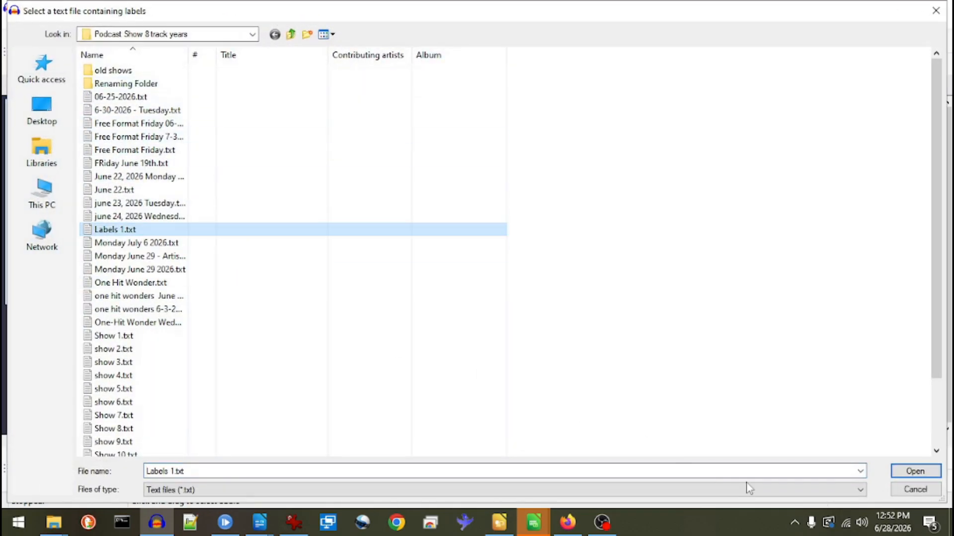
left_click(915, 471)
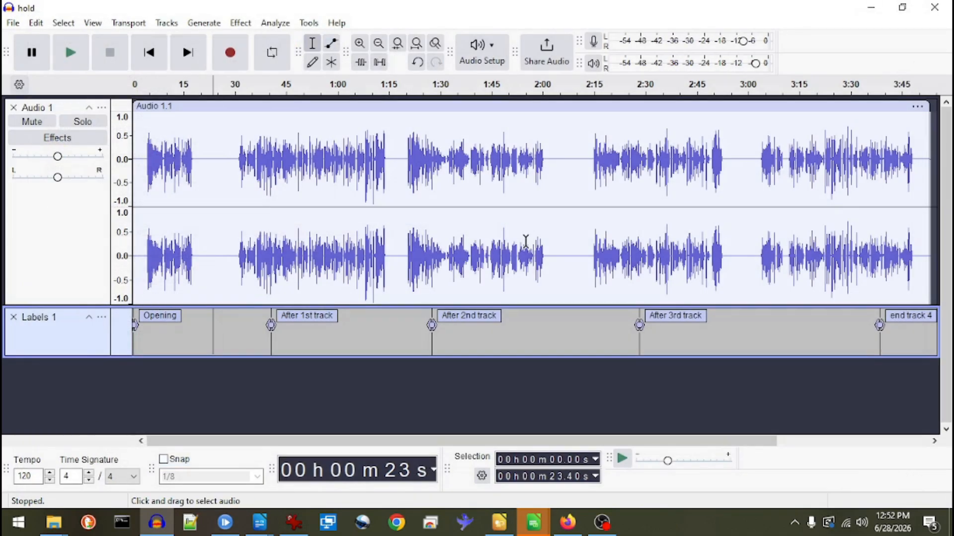
- Move the Opening label to the very start of the track at 0 s
scroll(489, 290, "up", 3, "ctrl")
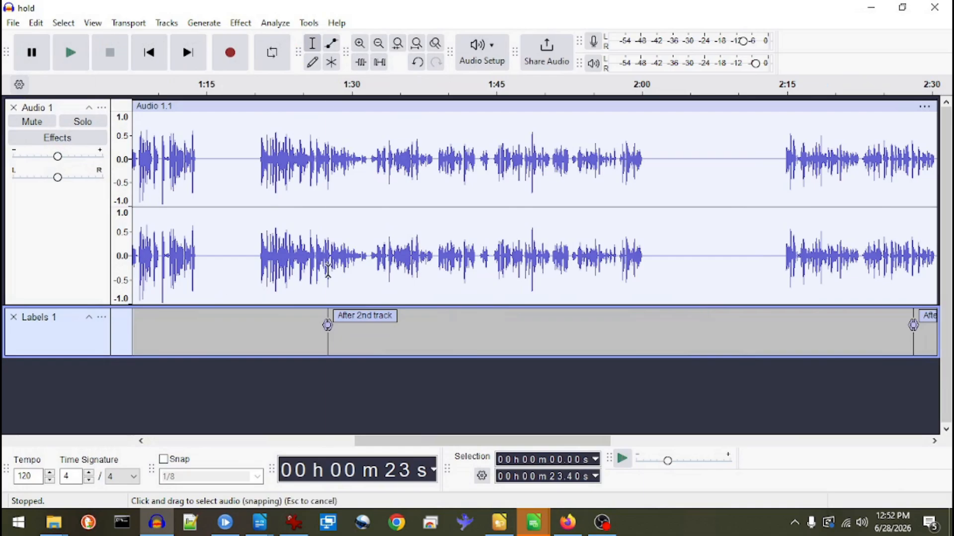
scroll(343, 270, "down", 3, "ctrl")
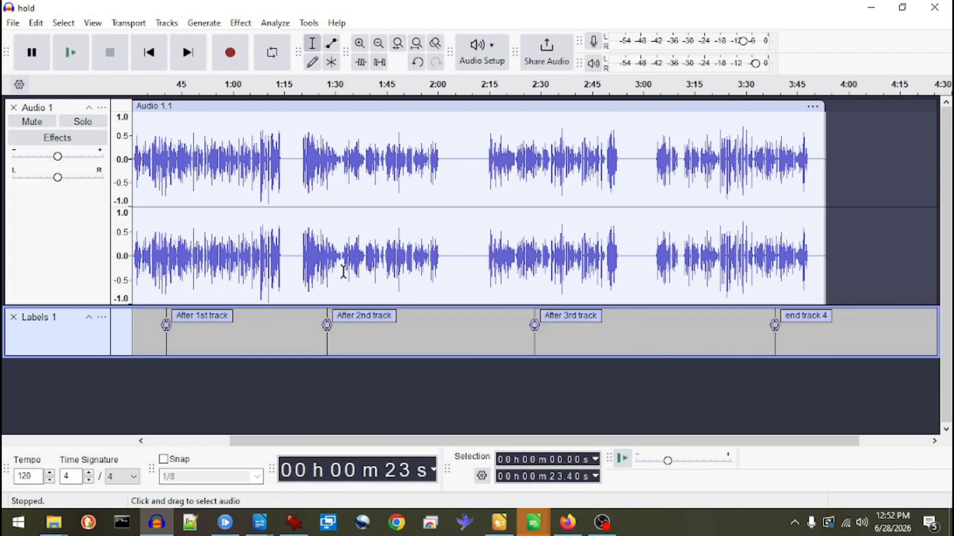
scroll(204, 328, "up", 1, "ctrl")
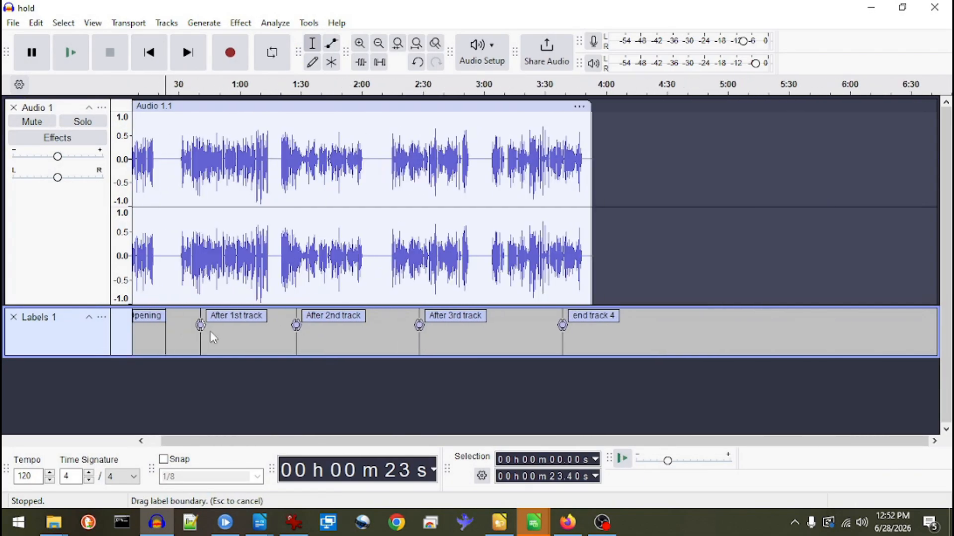
left_click(416, 43)
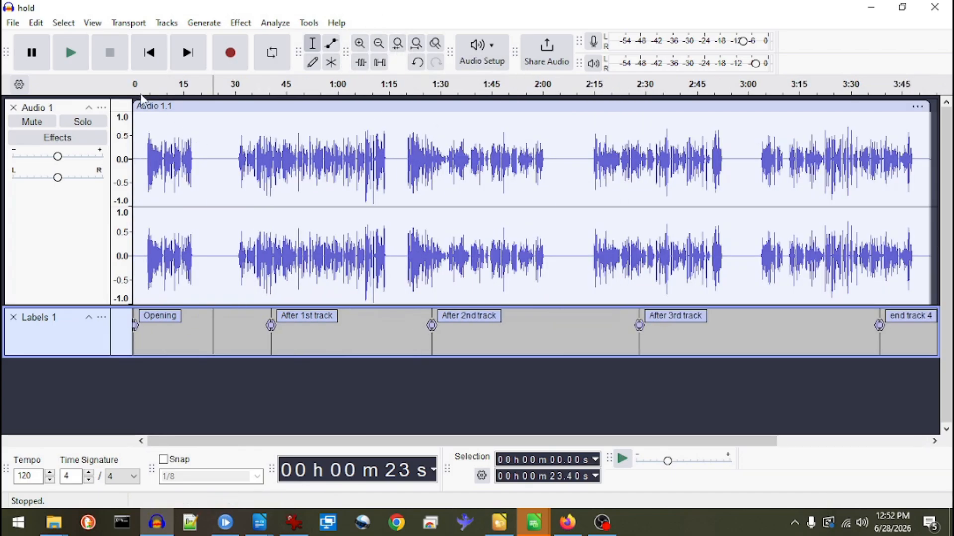
left_click(148, 52)
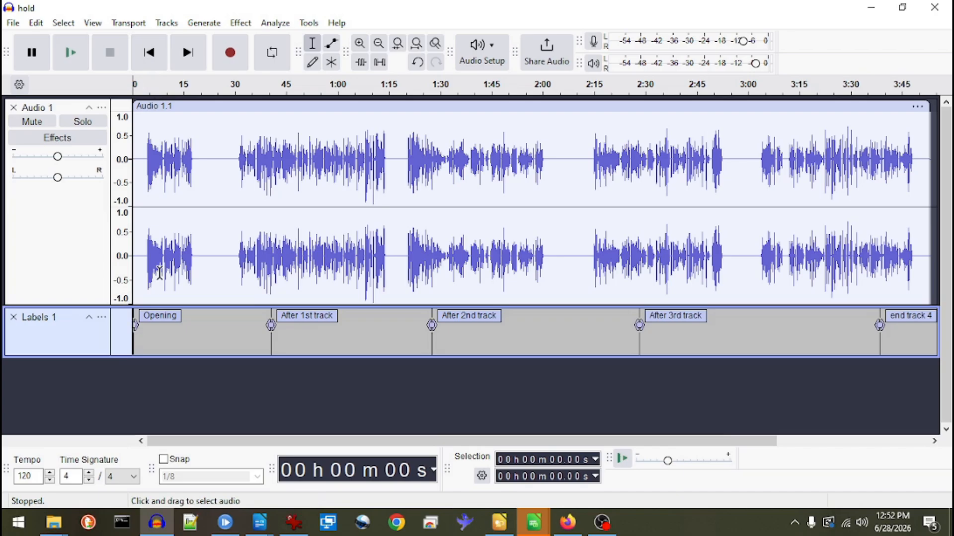
scroll(180, 253, "up", 3, "ctrl")
scroll(180, 253, "up", 4, "ctrl")
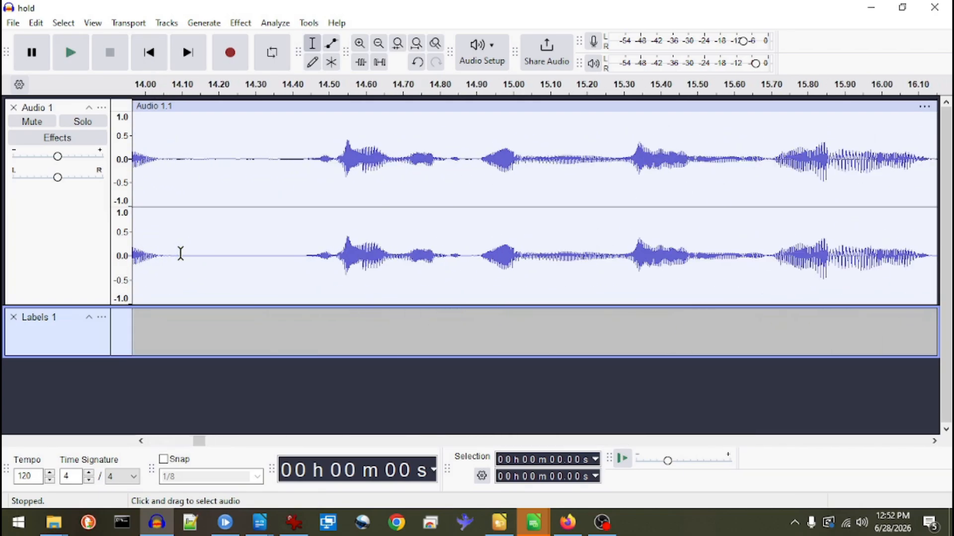
left_click(148, 54)
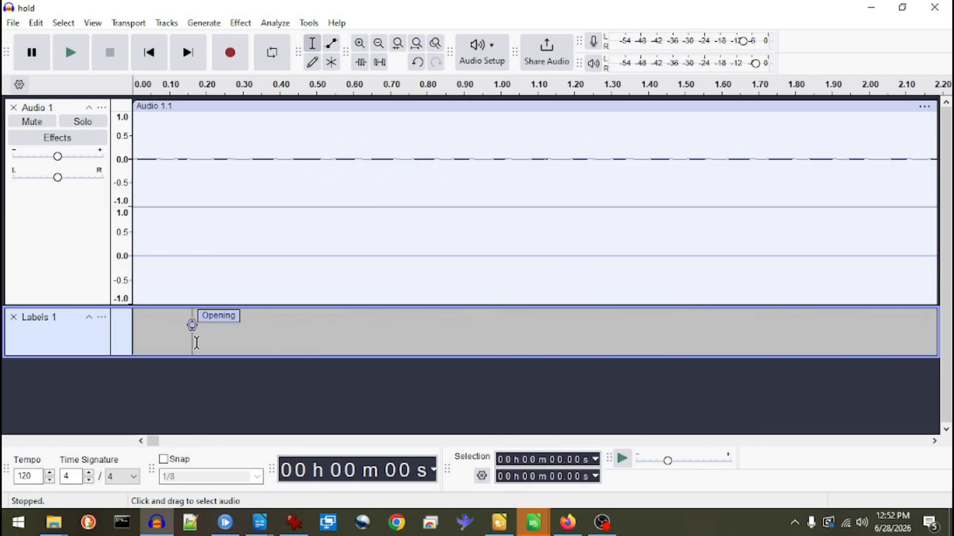
left_click_drag(192, 325, 109, 333)
- Move the After 1st track label to about 24 s, in the silence after the first passage
scroll(201, 169, "down", 4, "ctrl")
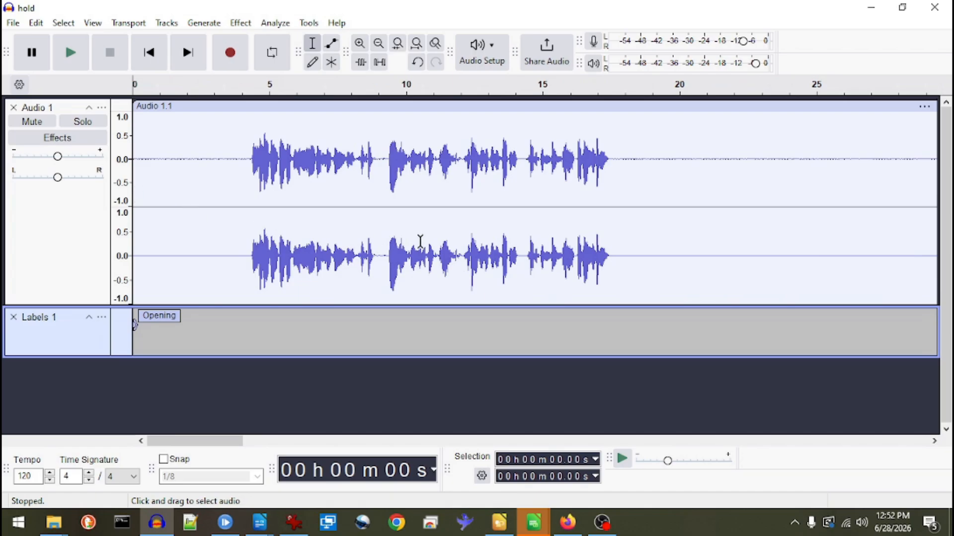
scroll(417, 240, "down", 2, "ctrl")
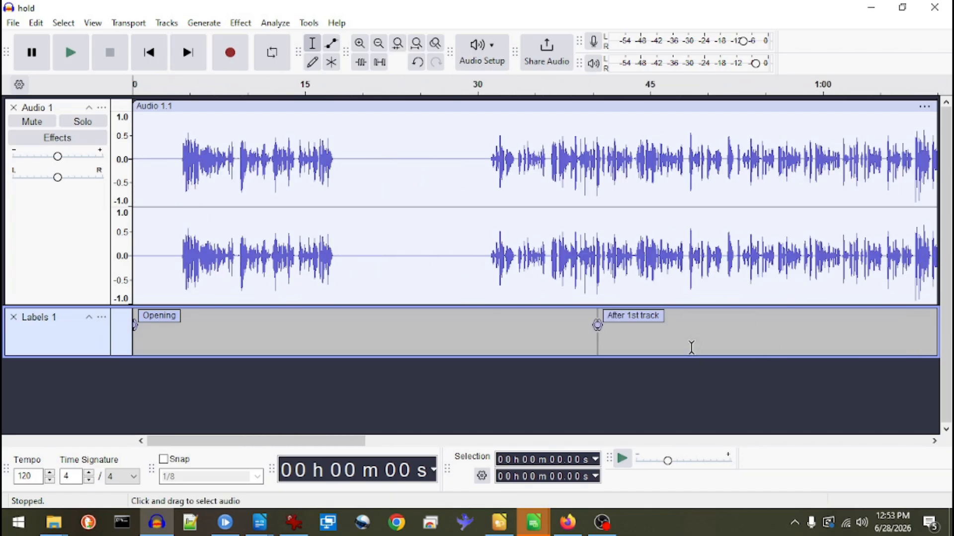
left_click_drag(597, 325, 408, 325)
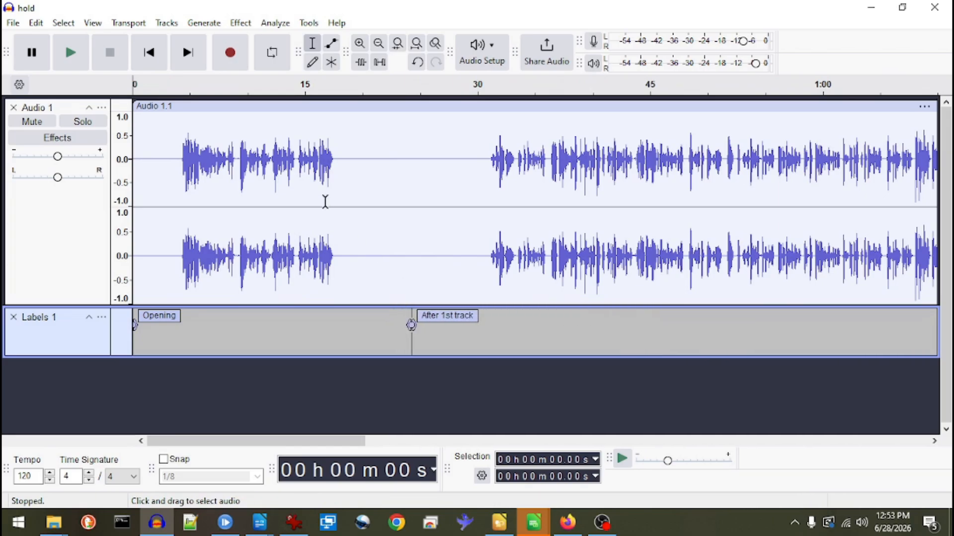
- Open the recent file ka chunk 2 5.mp3 and select its first 0.47 s of sound for copying
left_click_drag(340, 163, 362, 171)
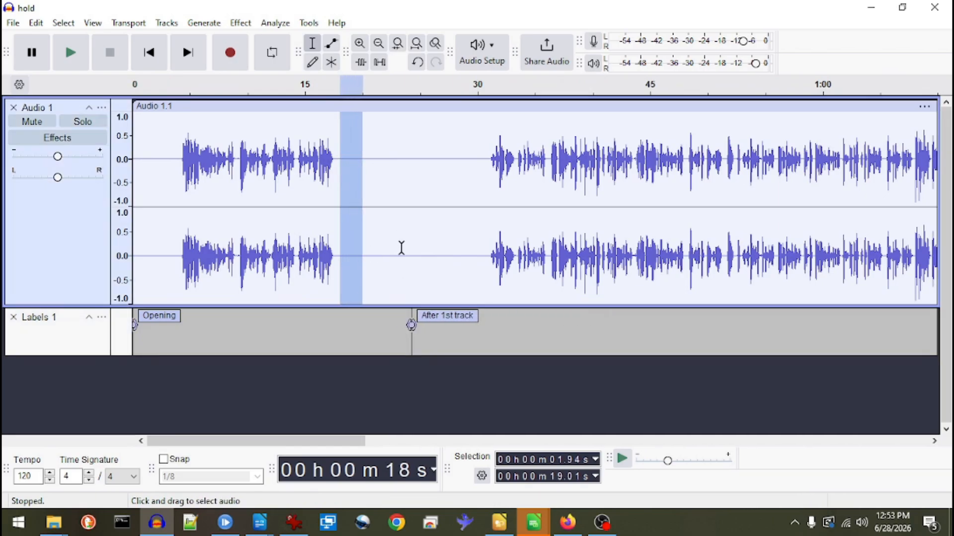
left_click(13, 23)
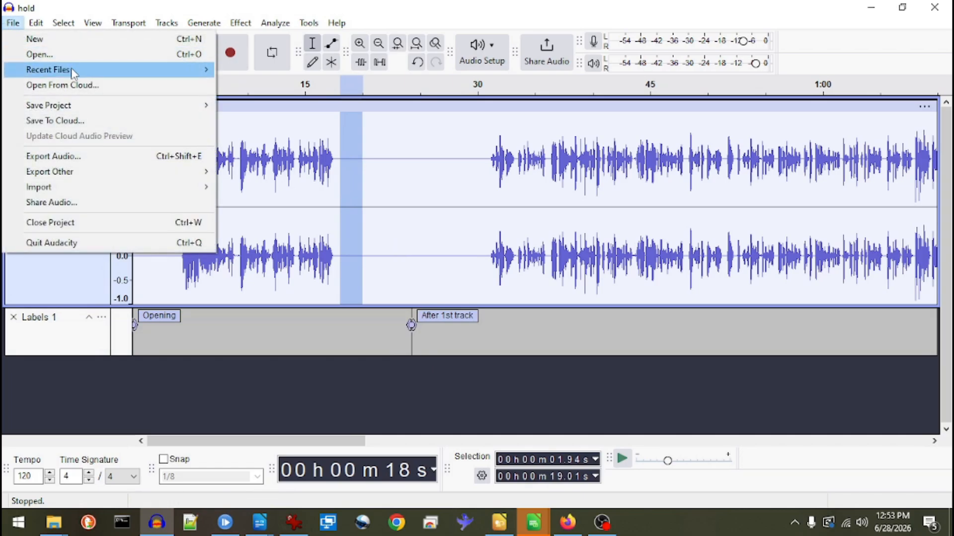
mouse_move(73, 73)
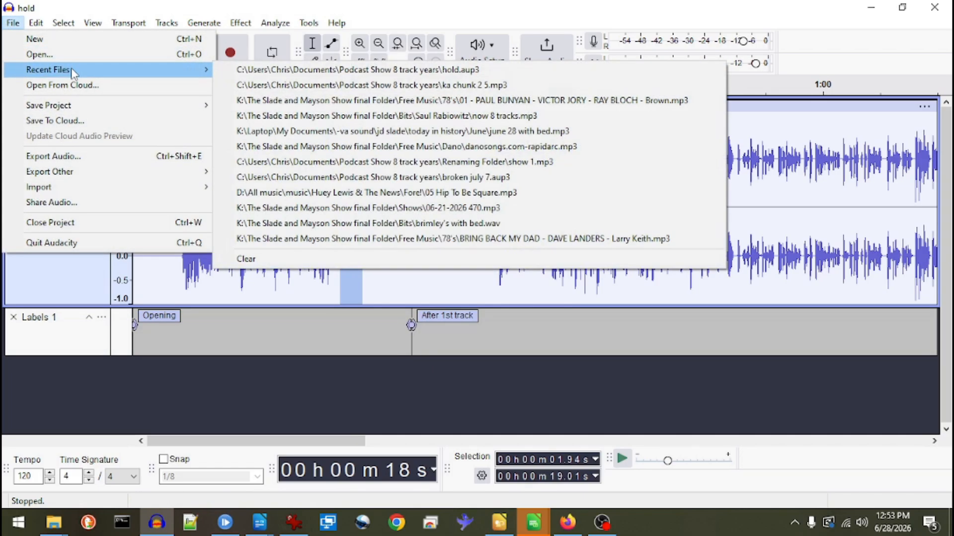
left_click(379, 88)
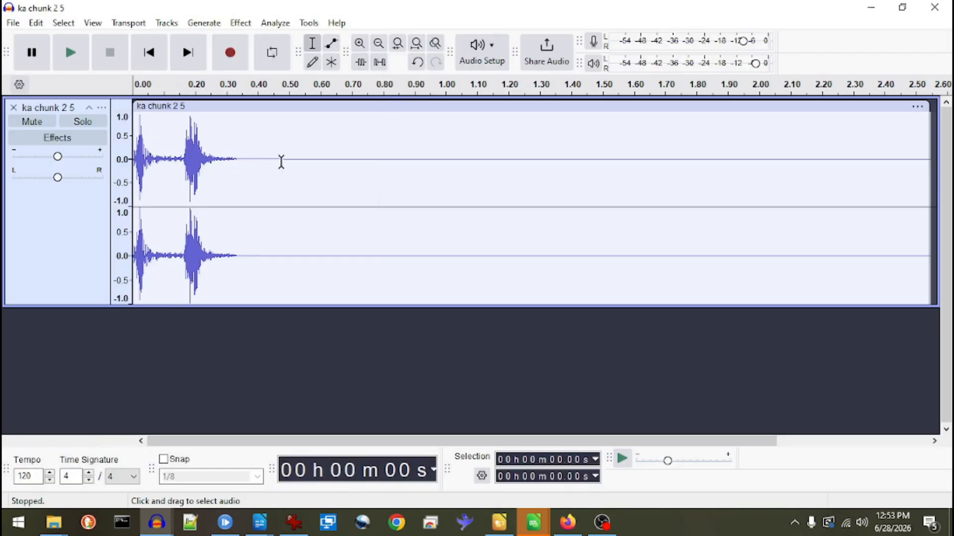
left_click(40, 260)
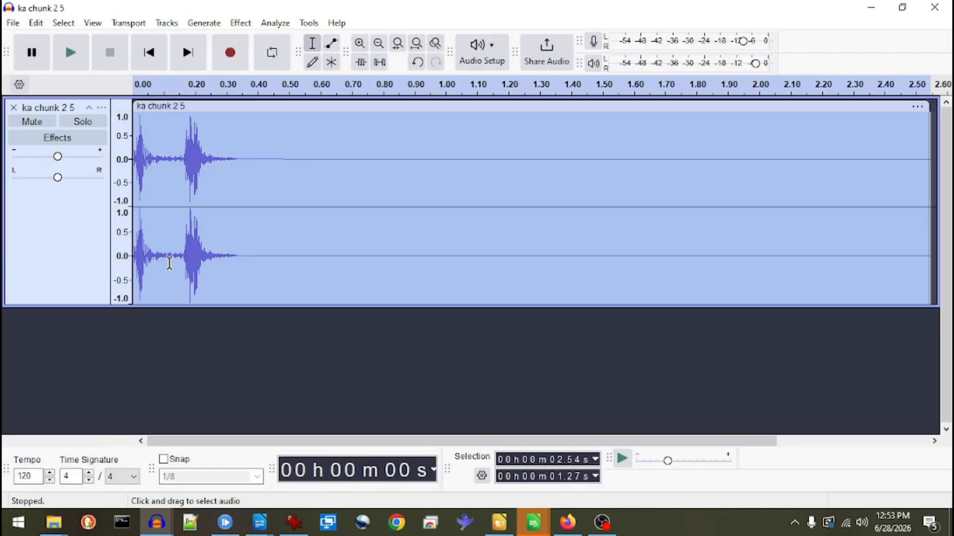
left_click_drag(278, 177, 113, 198)
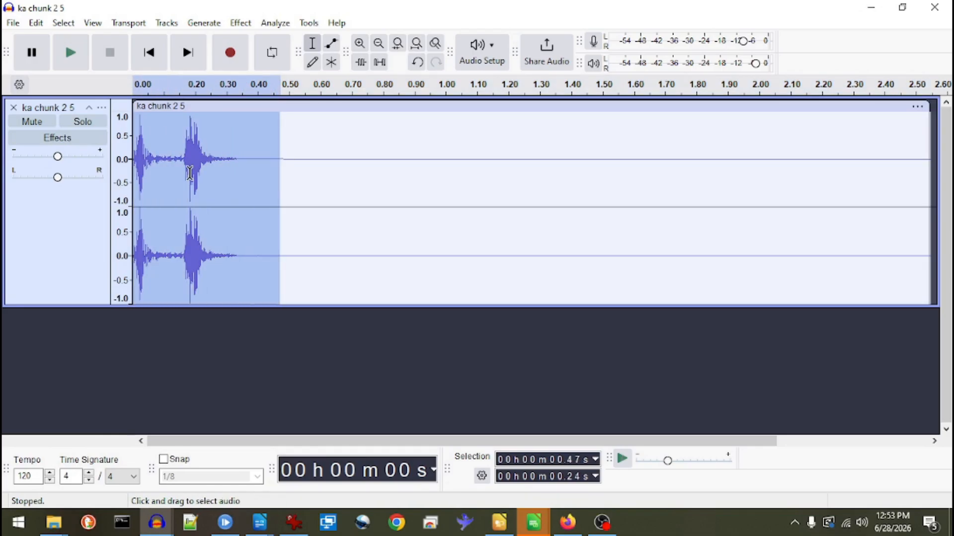
- Return to the hold project and paste the copied sound at about 19 s, in the silence after the first passage
left_click(871, 8)
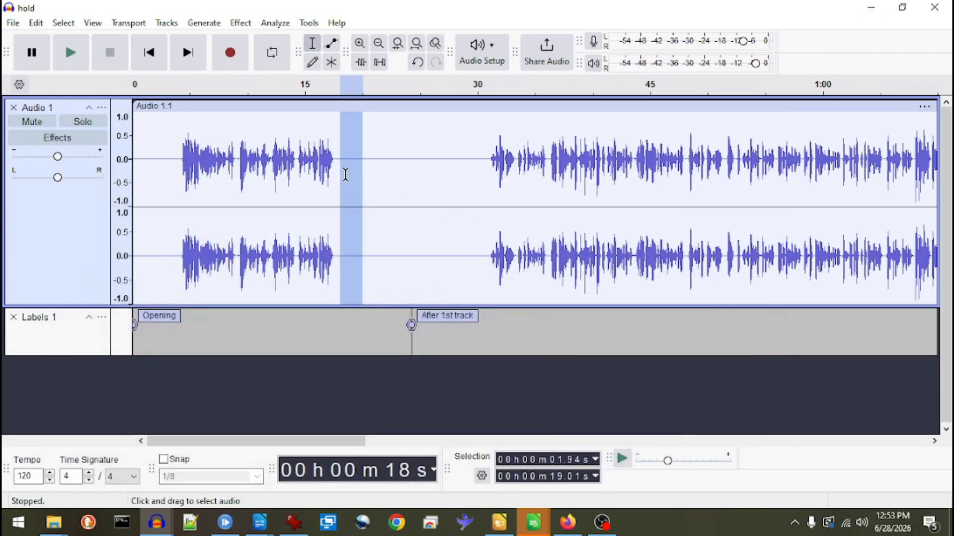
left_click(351, 175)
key("ctrl+v")
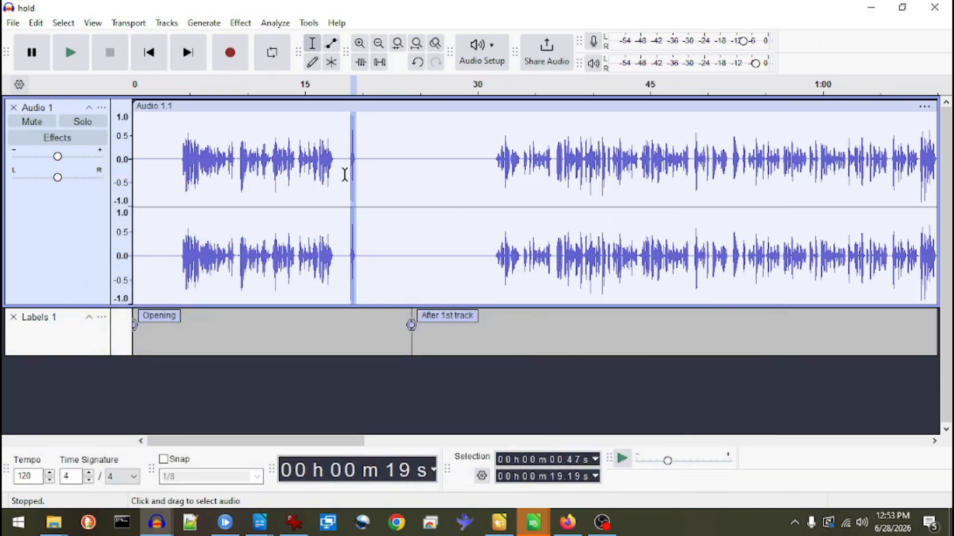
key("ctrl+1")
key("ctrl+1")
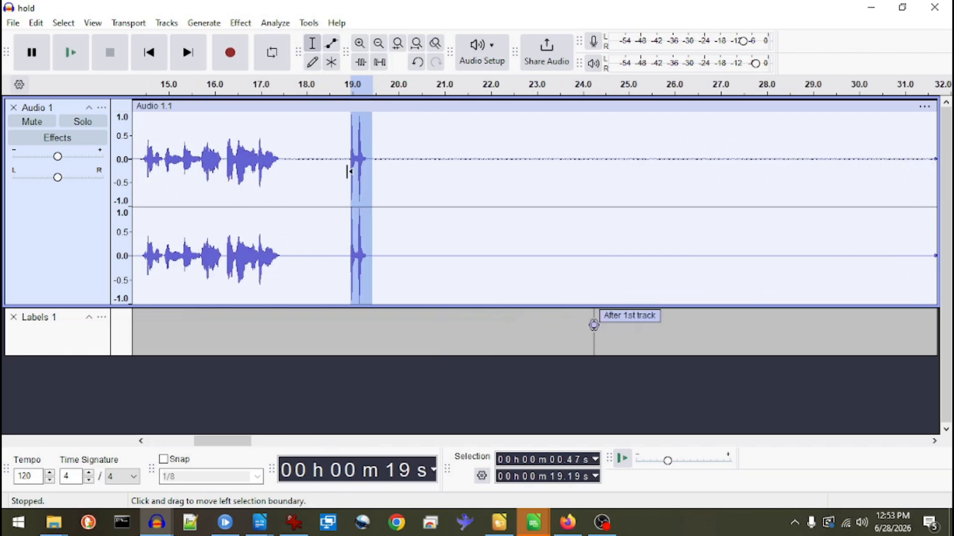
- Lower the volume of the pasted sound at about 19 s with the Amplify effect
left_click(240, 23)
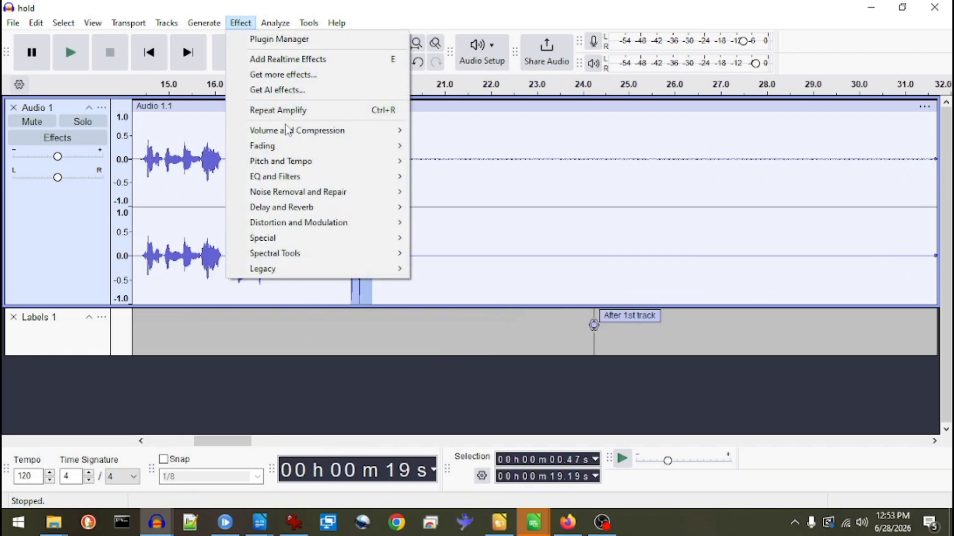
mouse_move(371, 132)
left_click(442, 131)
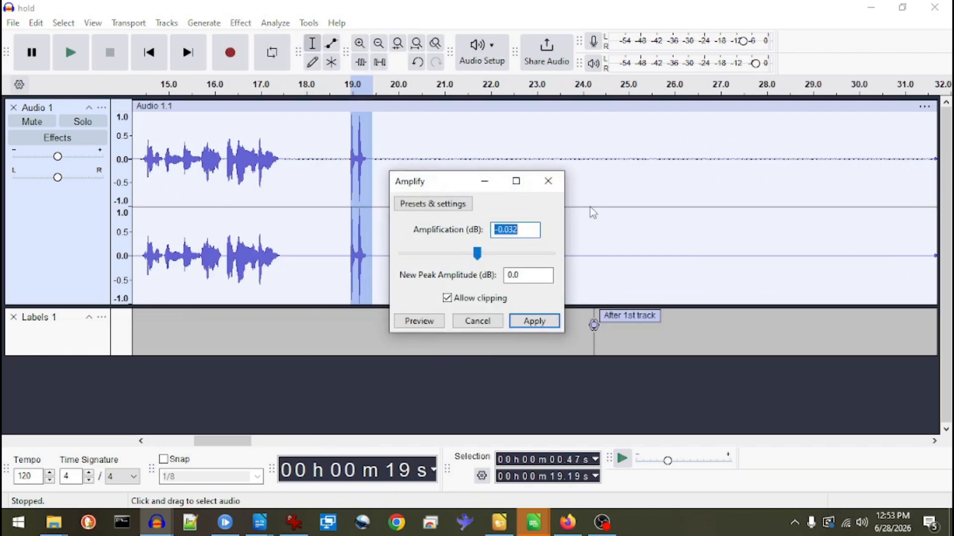
type("4")
key("Return")
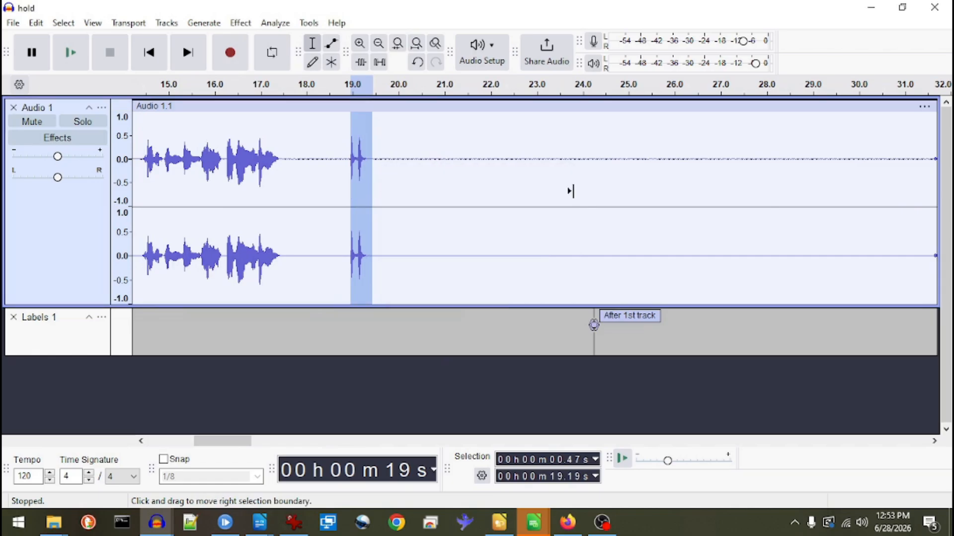
- Copy the quieter sound and paste it at 1:16, in the silence after the second passage
key("ctrl+3")
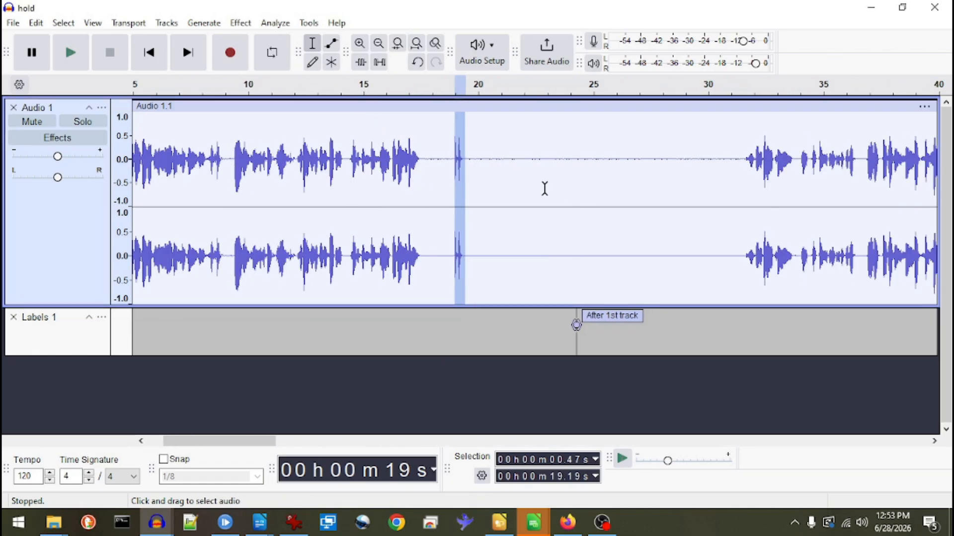
key("ctrl+3")
key("ctrl+3")
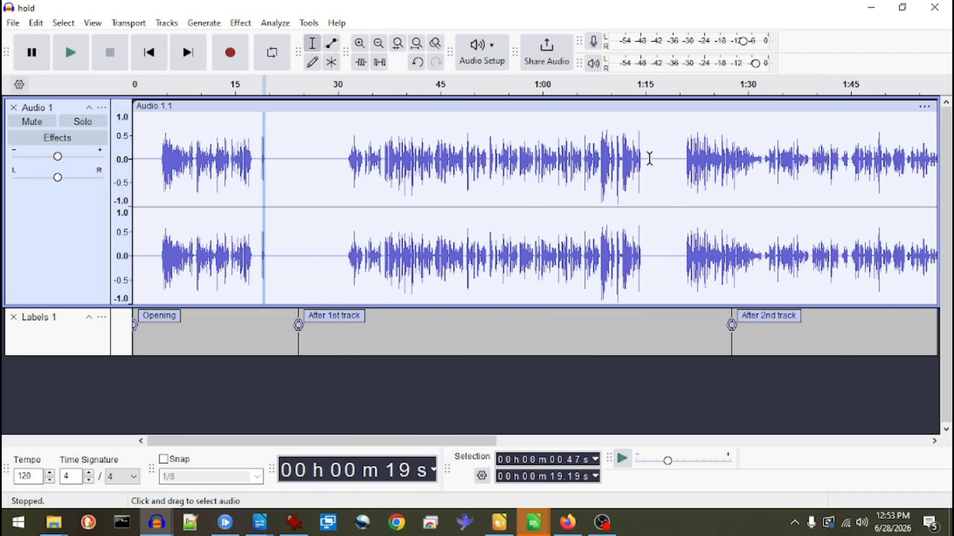
left_click(647, 158)
scroll(651, 164, "up", 2, "ctrl")
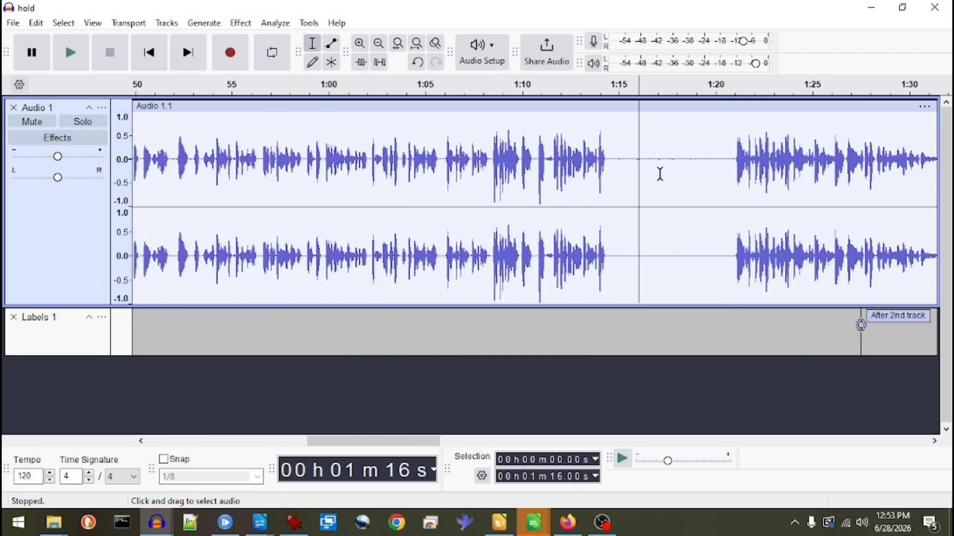
key("ctrl+v")
- Paste the sound again at about 2:03.5, in the silence after the third passage
scroll(596, 181, "down", 4, "ctrl")
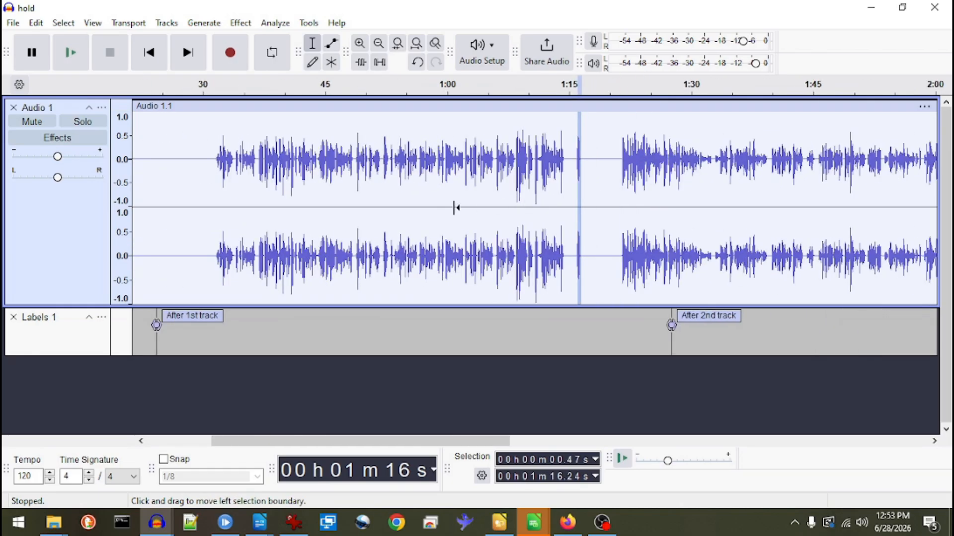
left_click(635, 165)
key("ctrl+v")
scroll(596, 194, "down", 2, "ctrl")
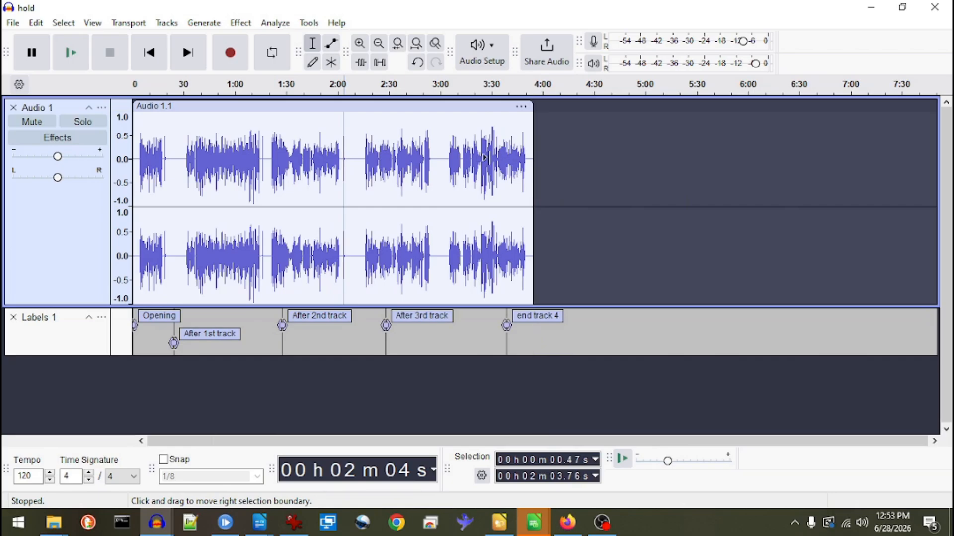
- Paste the sound again at about 2:55.4, in the silence after the fourth passage
scroll(428, 159, "up", 2, "ctrl")
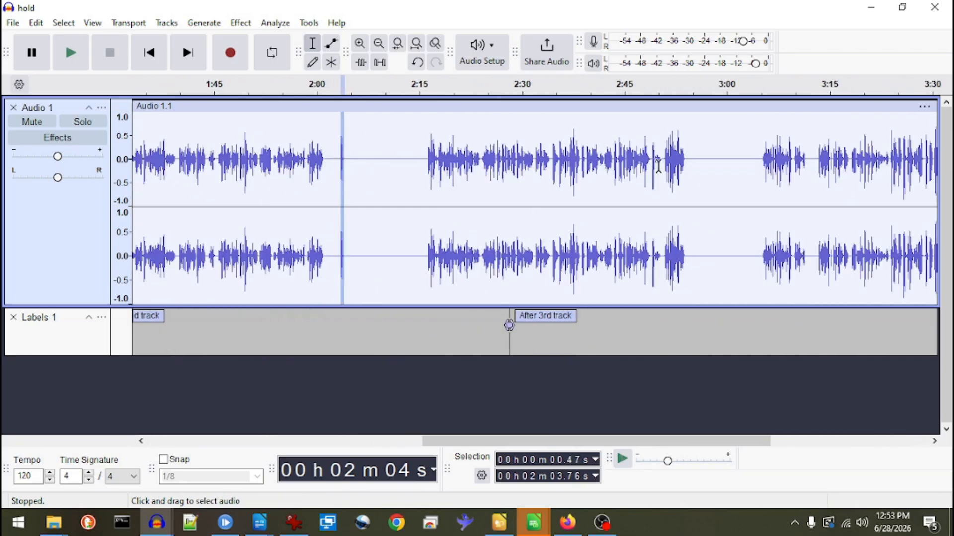
left_click(695, 164)
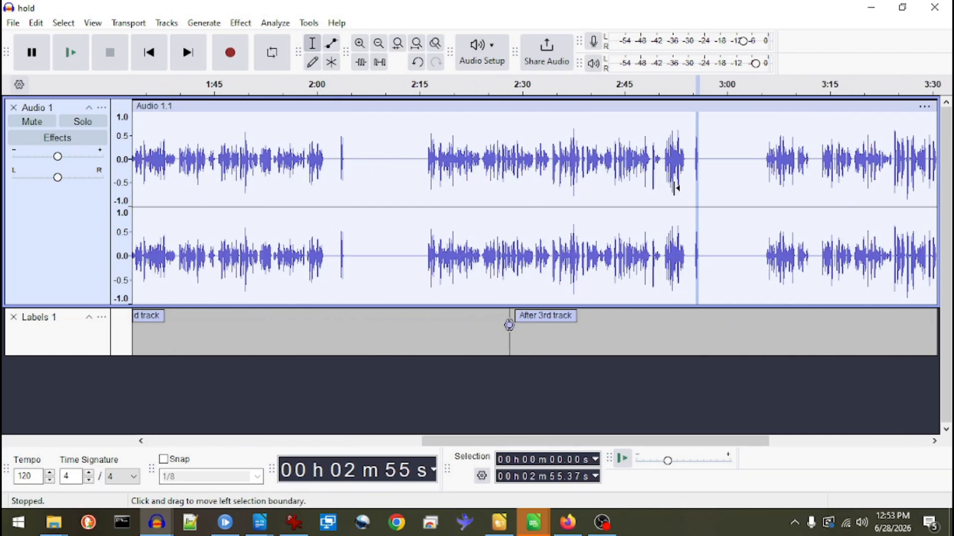
scroll(544, 193, "down", 1, "ctrl")
scroll(768, 163, "up", 1, "ctrl")
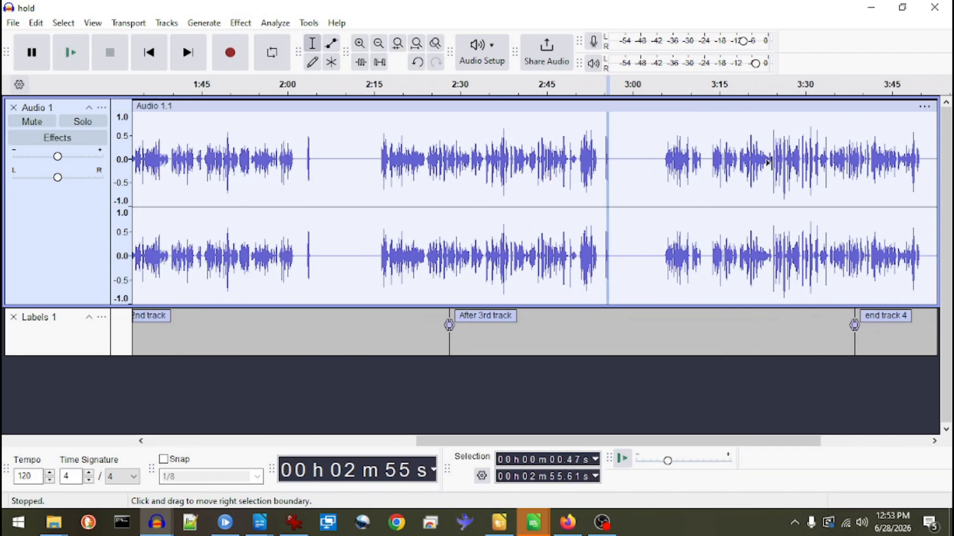
- Paste the sound again at about 3:51.2, in the silence after the last passage
left_click(879, 159)
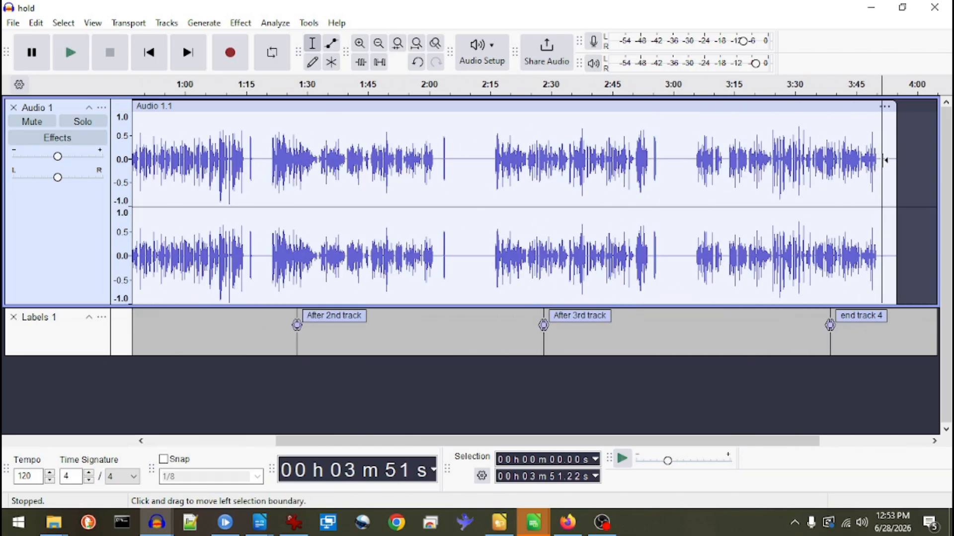
scroll(879, 159, "up", 4, "ctrl")
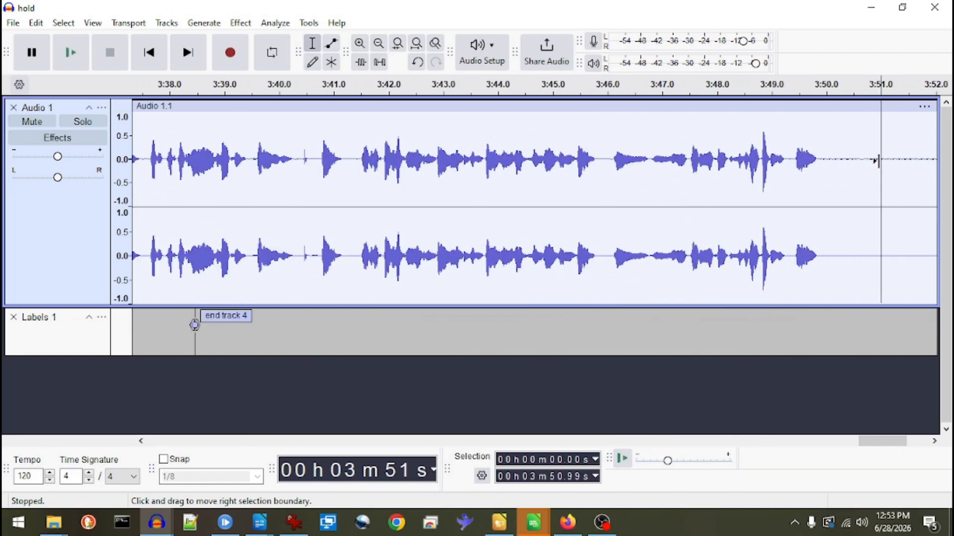
left_click_drag(880, 161, 906, 161)
scroll(836, 174, "down", 4, "ctrl")
scroll(512, 287, "down", 1, "ctrl")
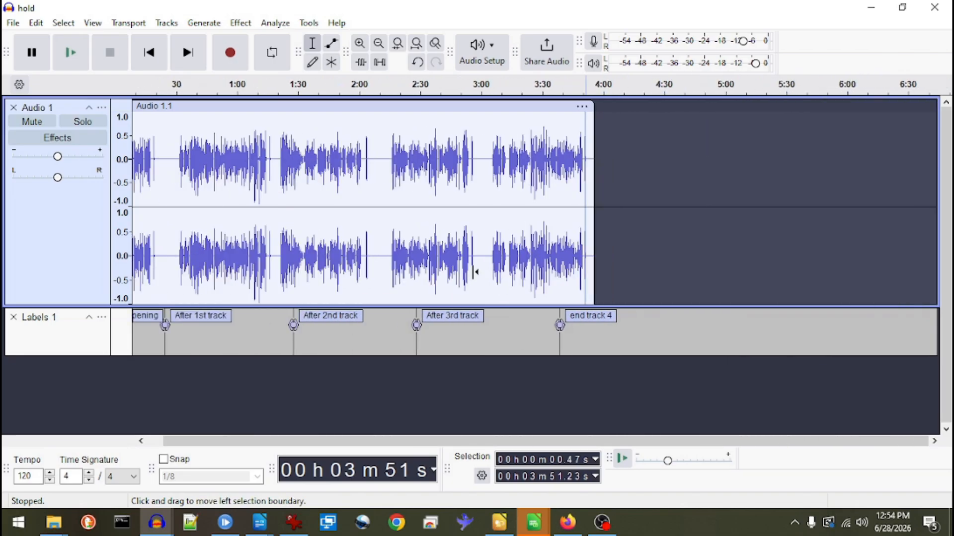
- Play the pasted sound after the opening passage, starting from about 18 s
left_click(143, 180)
left_click(151, 173)
key("space")
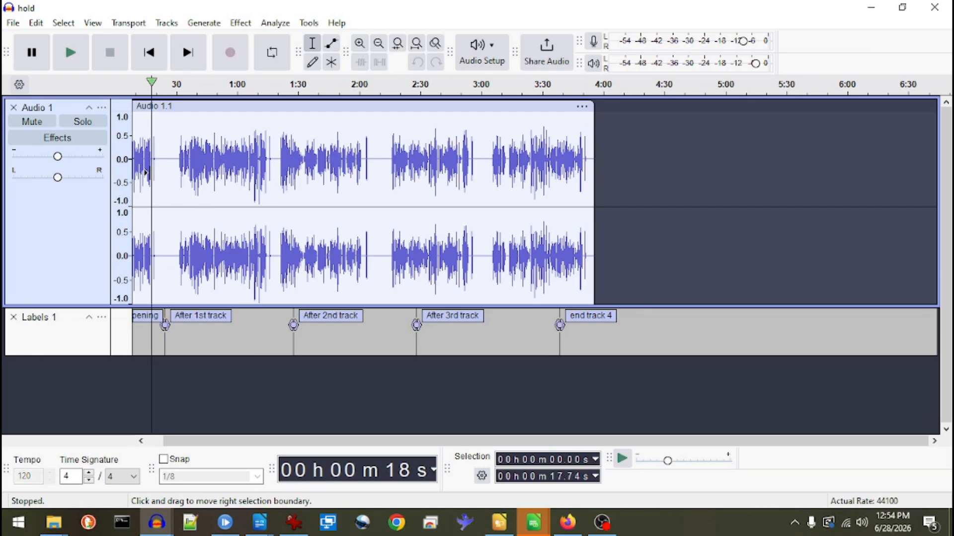
scroll(145, 172, "down", 3, "ctrl")
key("space")
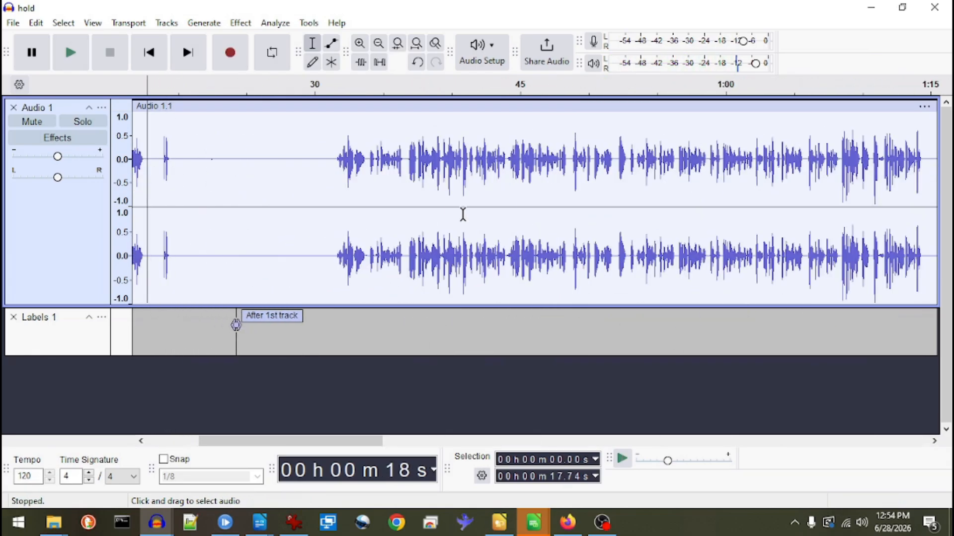
- Move the After 2nd track label to about 1:19, After 3rd track to about 2:12 and end track 4 to about 3:02
scroll(390, 277, "down", 3, "ctrl")
scroll(432, 291, "up", 2, "ctrl")
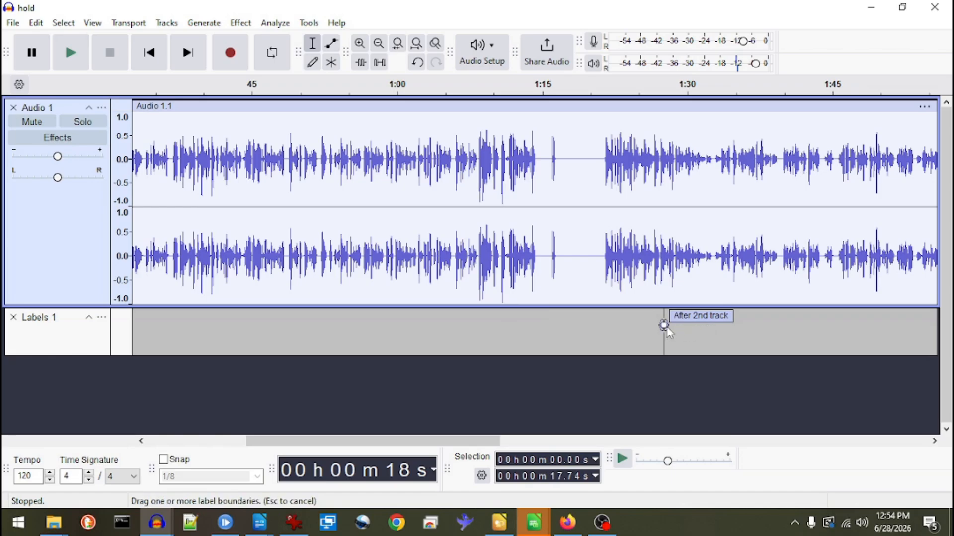
left_click_drag(666, 326, 583, 327)
scroll(395, 262, "down", 3, "ctrl")
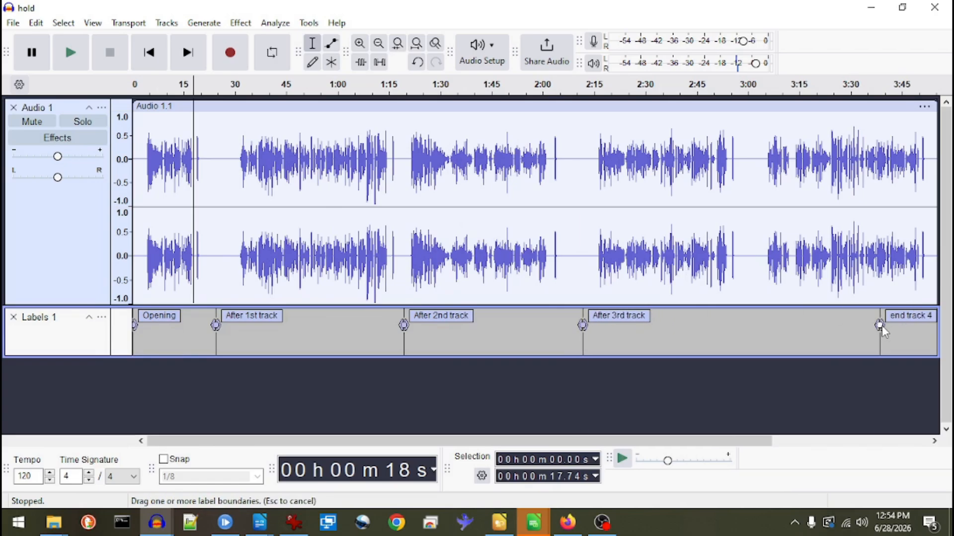
left_click_drag(880, 325, 757, 323)
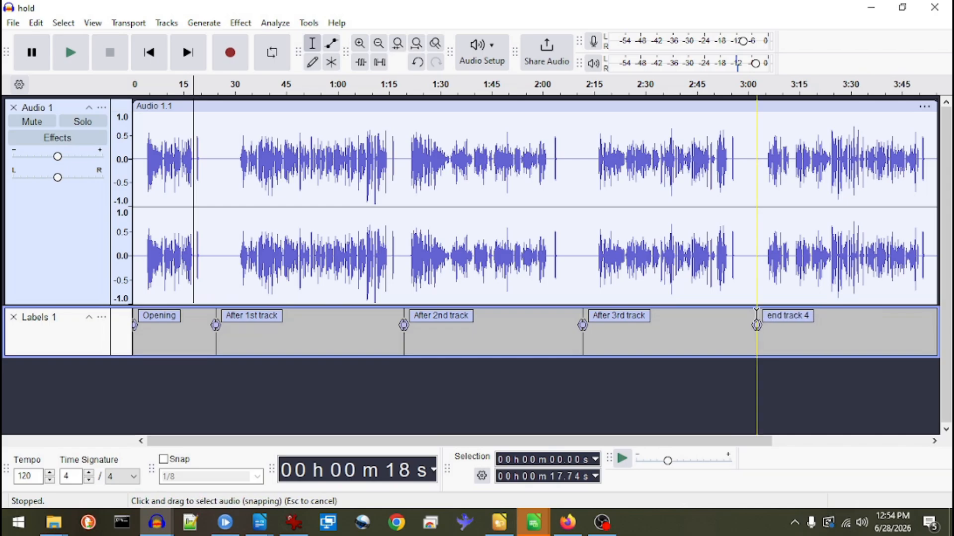
scroll(756, 315, "down", 3)
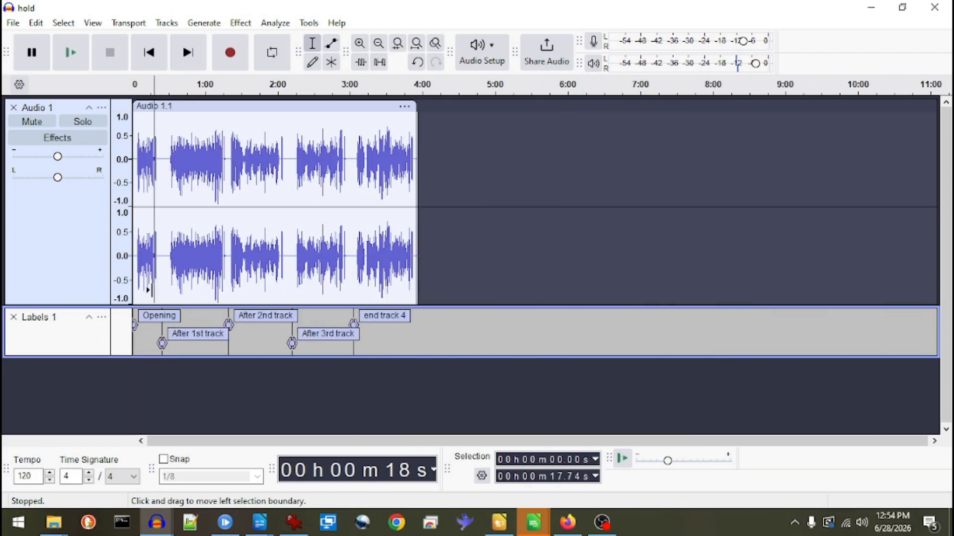
scroll(154, 291, "up", 3)
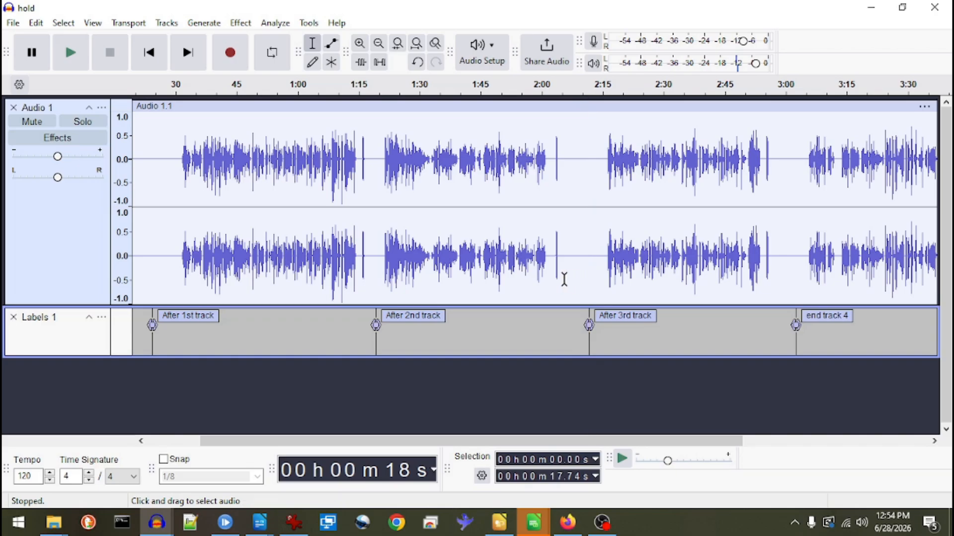
- Export the audio as multiple MP3 files split and named by labels into the add liners folder, overwriting the existing files
left_click(13, 23)
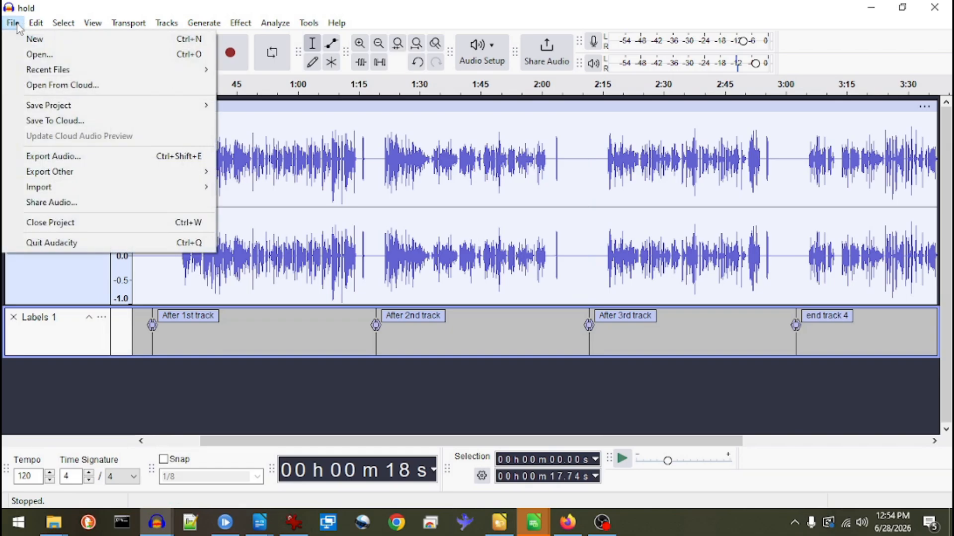
left_click(55, 158)
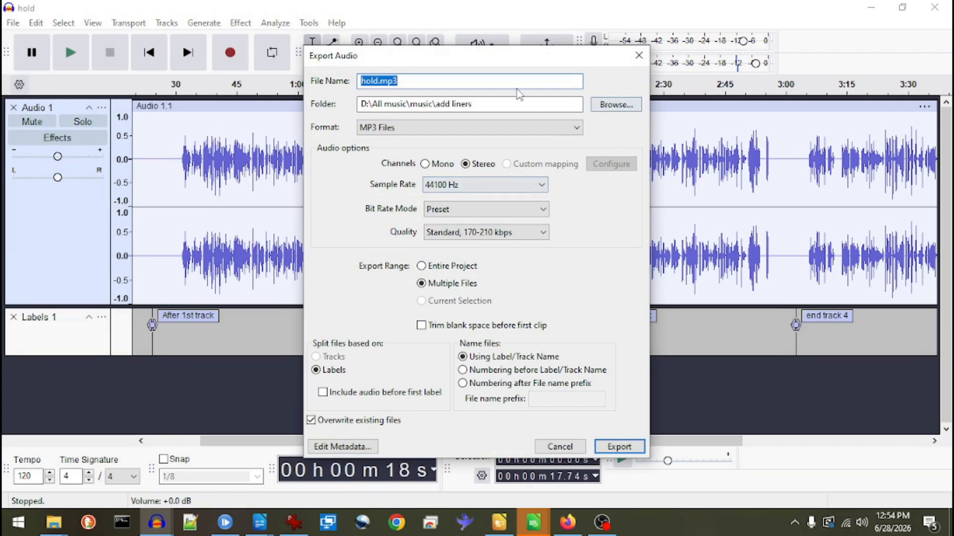
left_click(476, 105)
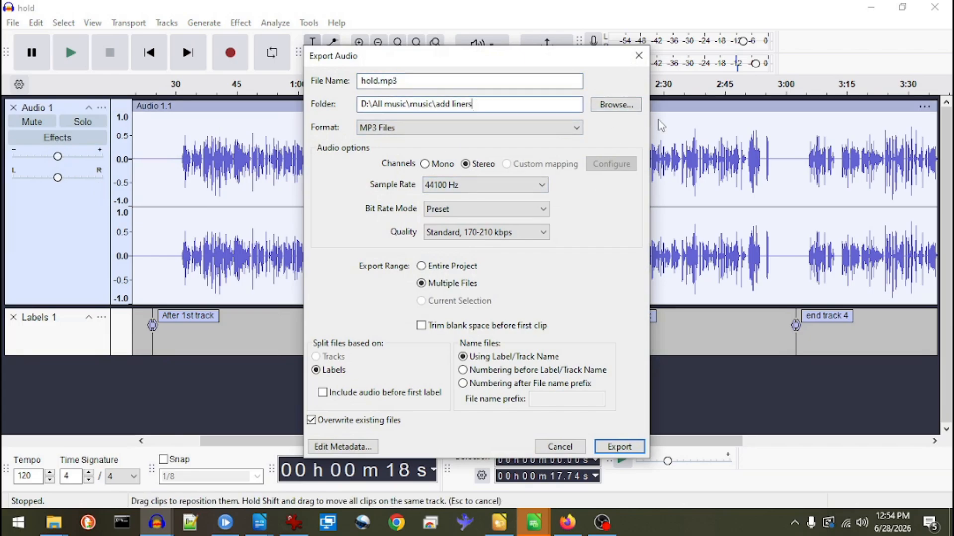
left_click(616, 104)
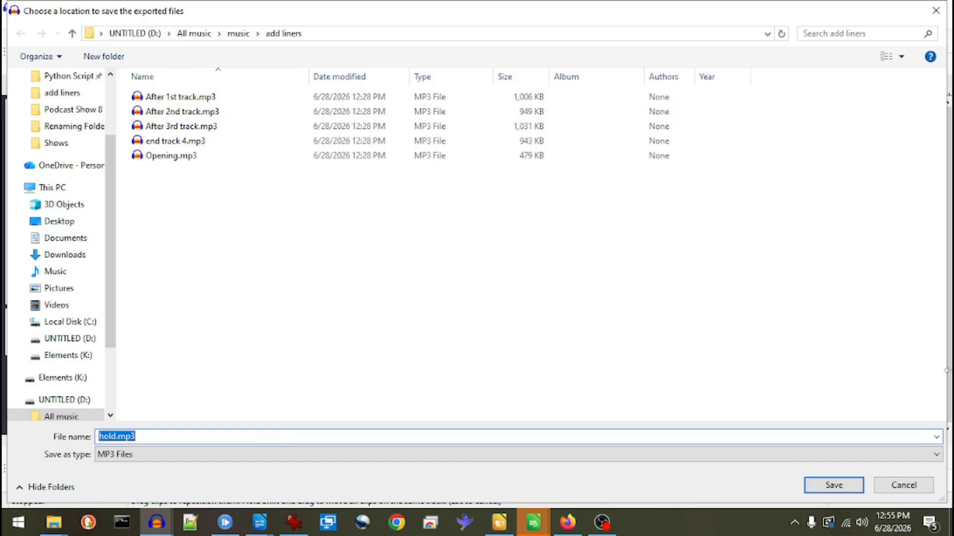
left_click(903, 488)
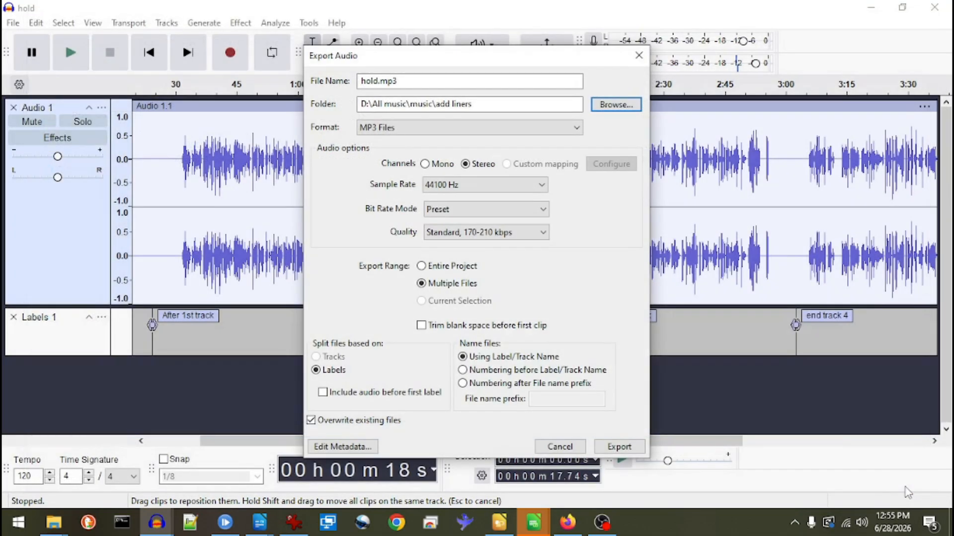
left_click(419, 285)
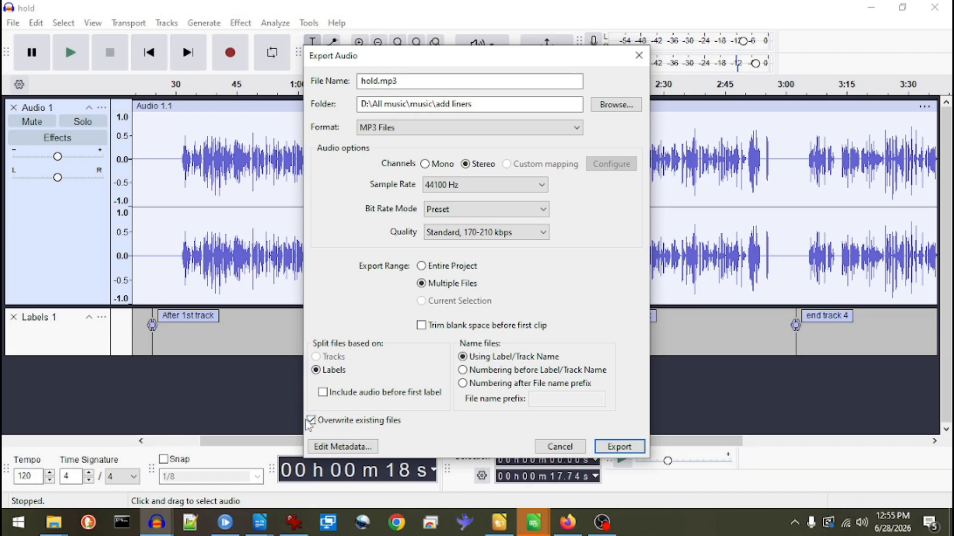
left_click(635, 448)
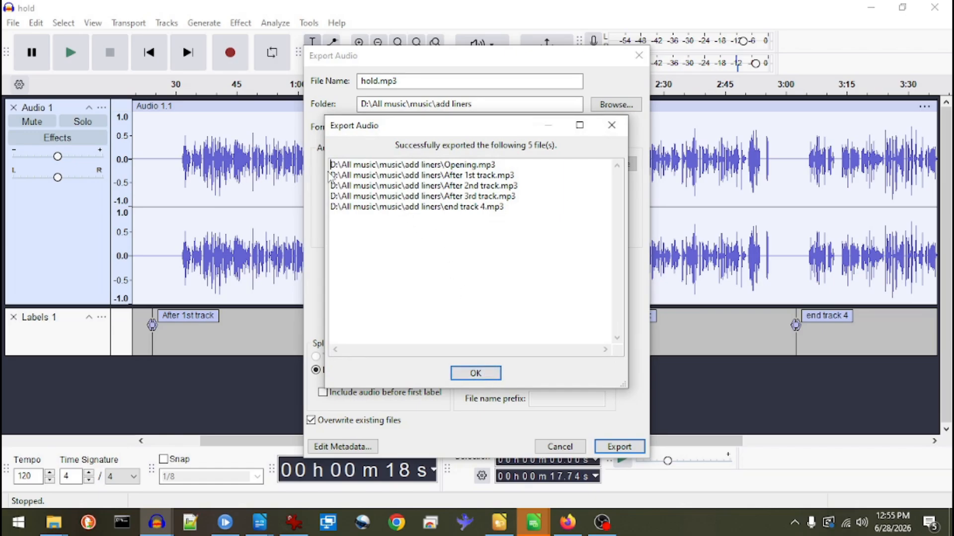
left_click(491, 373)
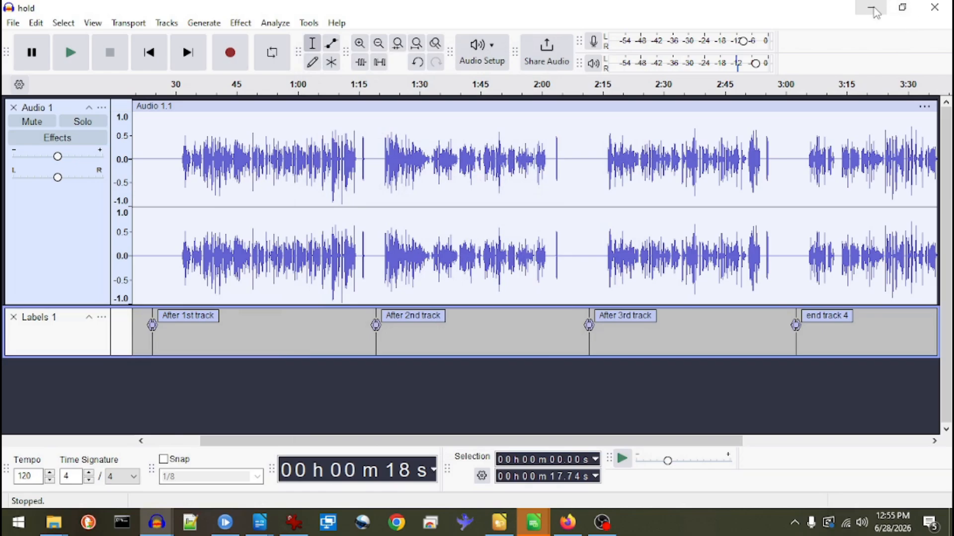
- Switch to RadioDJ and delete the old After 1st track and After 2nd track entries from the playlist
left_click(225, 522)
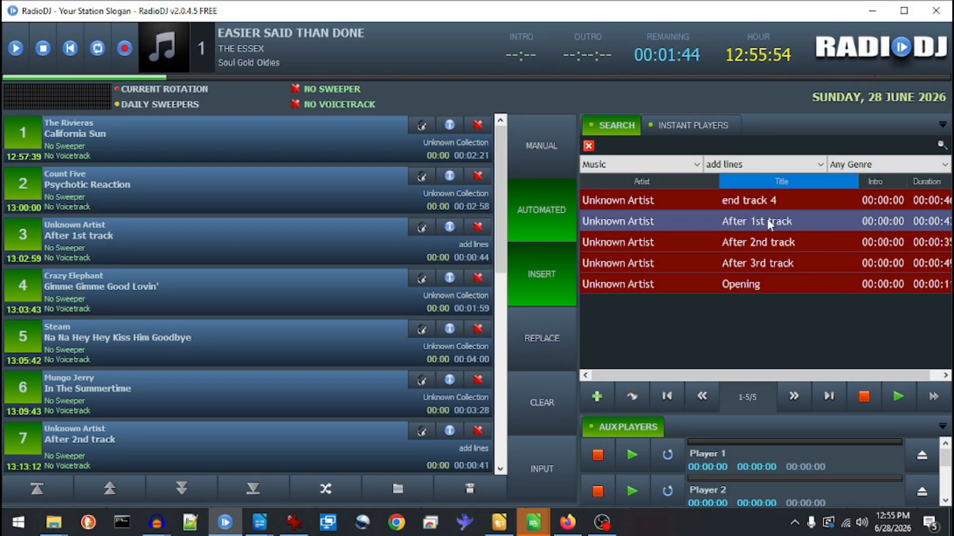
left_click(763, 287)
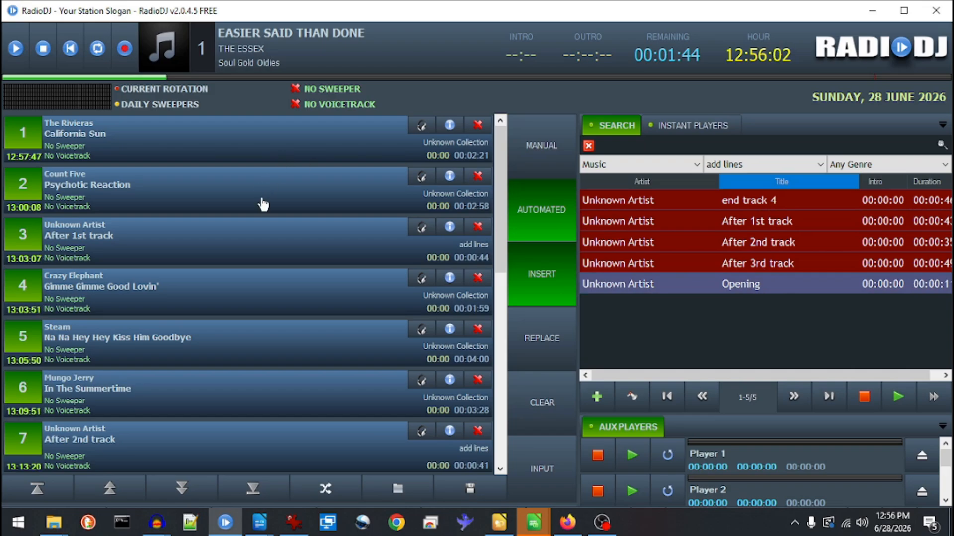
left_click(478, 226)
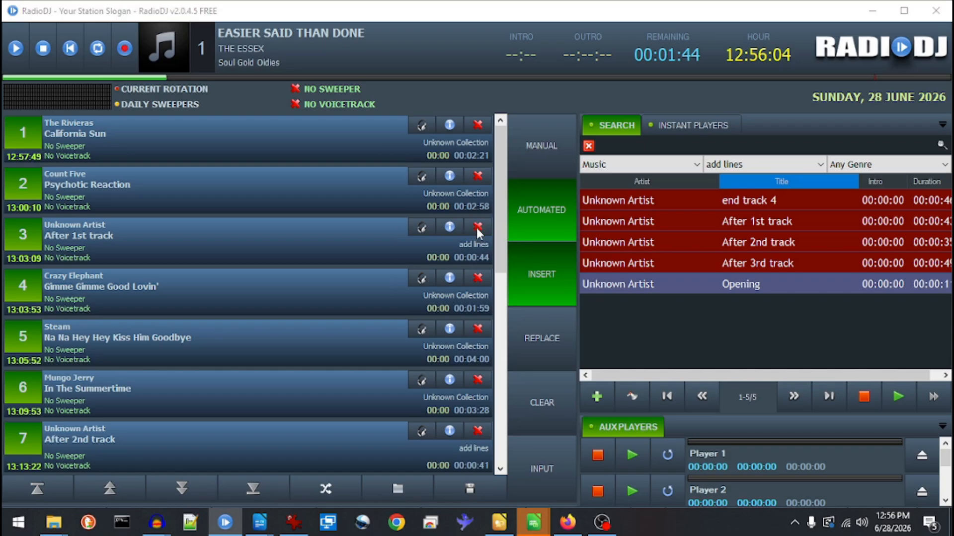
left_click(474, 305)
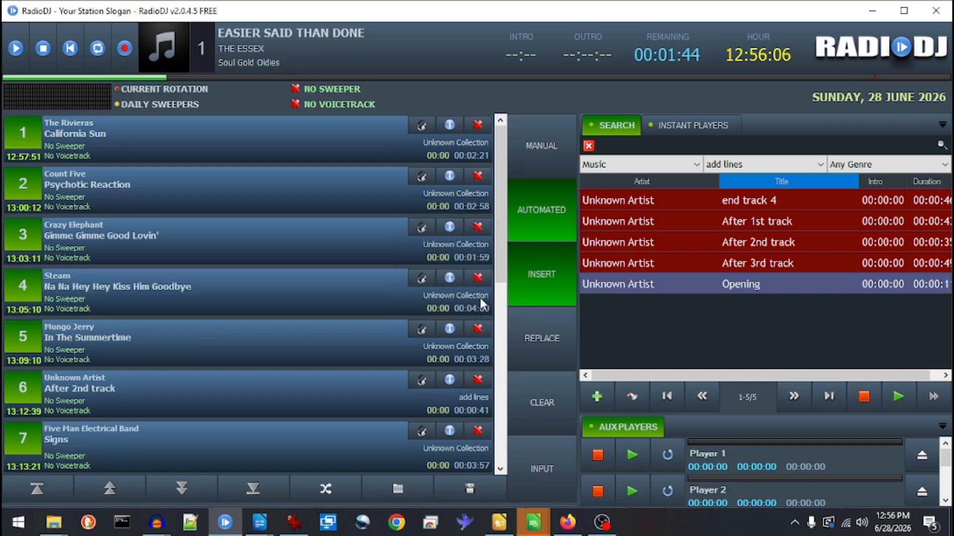
left_click(478, 380)
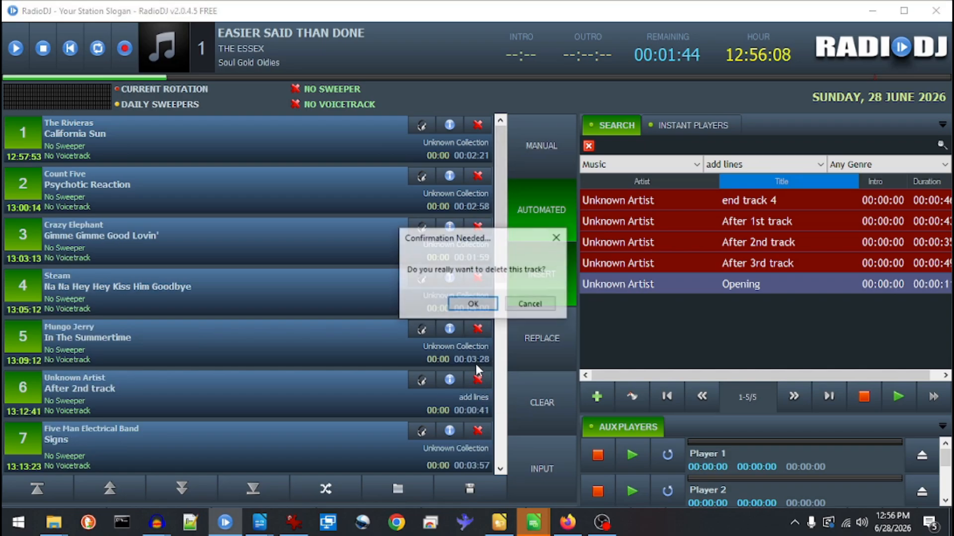
left_click(469, 306)
- Delete the old After 3rd track and end track 4 entries from the playlist
scroll(466, 328, "down", 4)
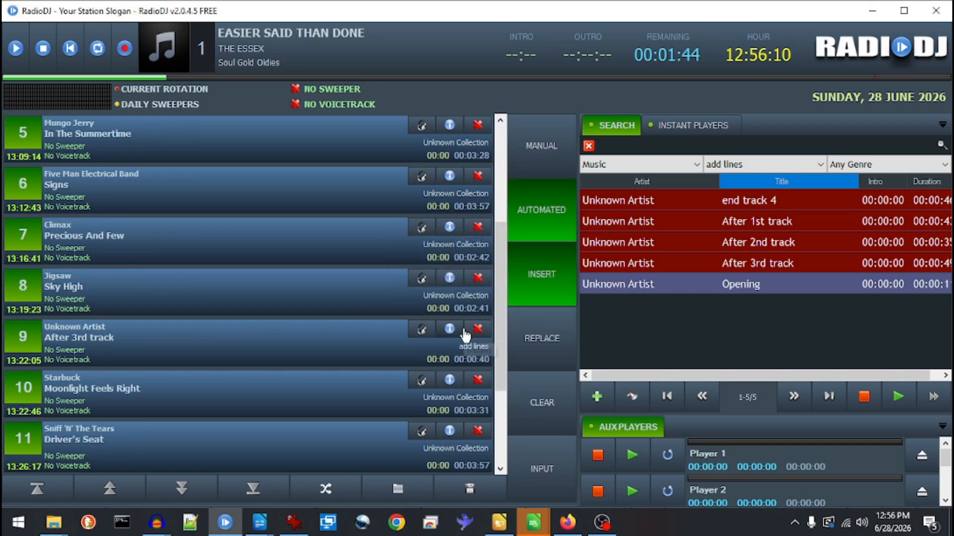
left_click(474, 328)
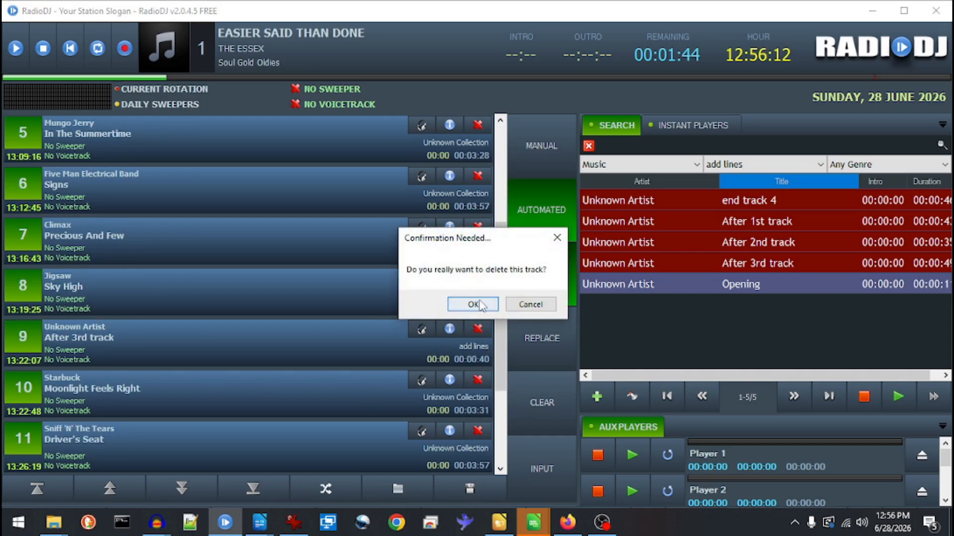
left_click(470, 305)
scroll(466, 329, "down", 2)
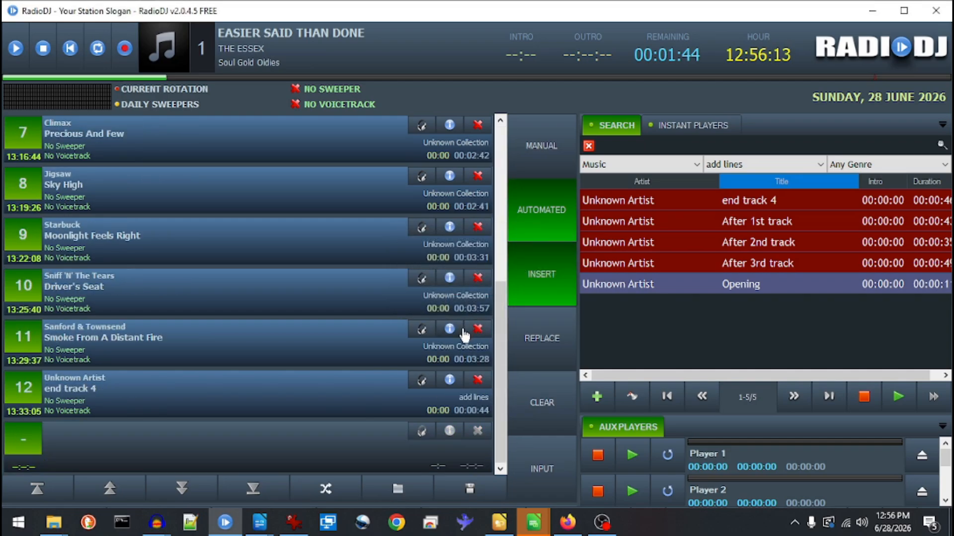
left_click(478, 381)
left_click(473, 304)
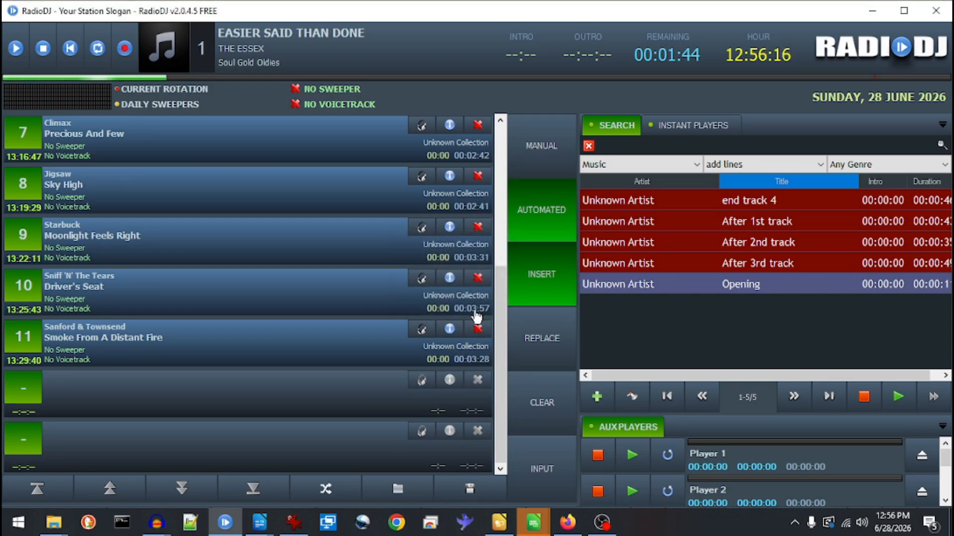
scroll(400, 321, "up", 6)
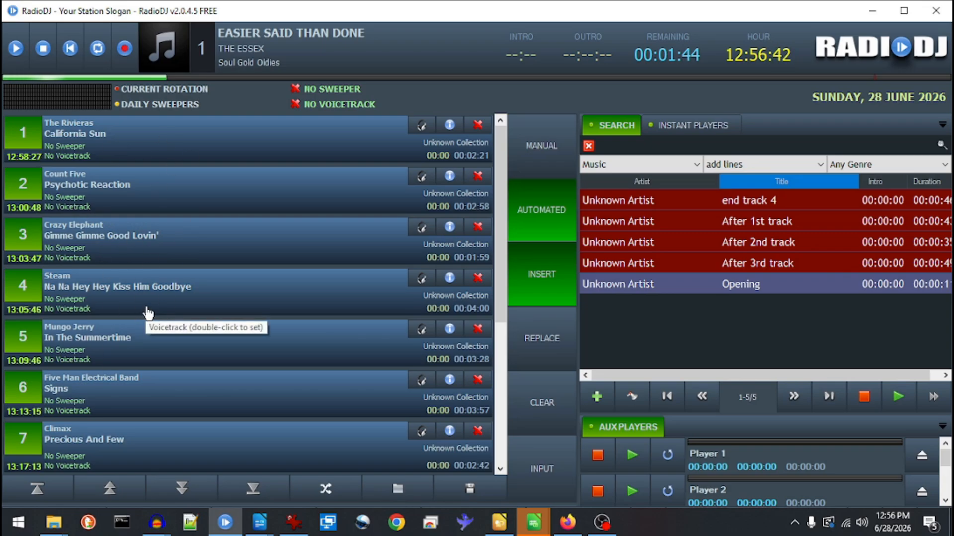
- Change the playlist mode from Automated to Assisted and filter the music search to Unknown Collection
left_click(520, 237)
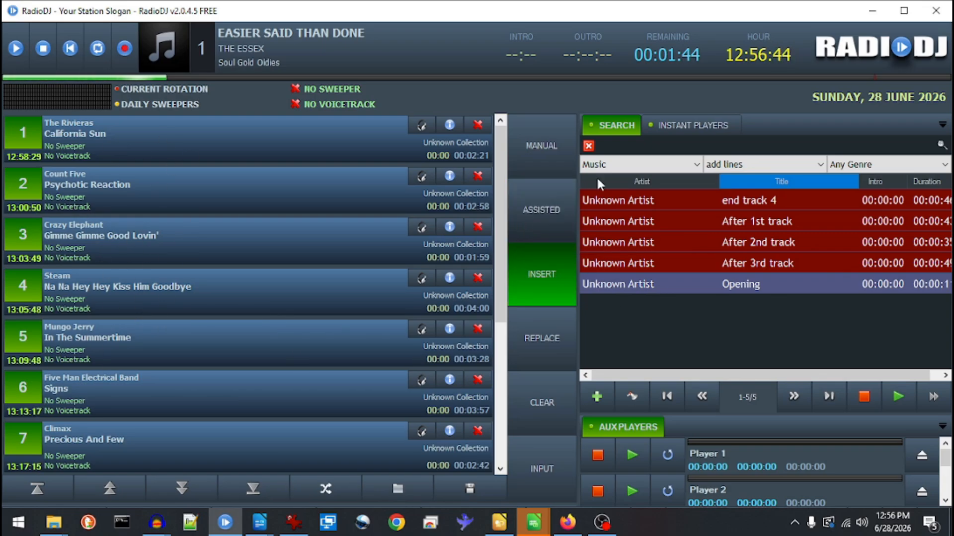
left_click(770, 169)
left_click(734, 281)
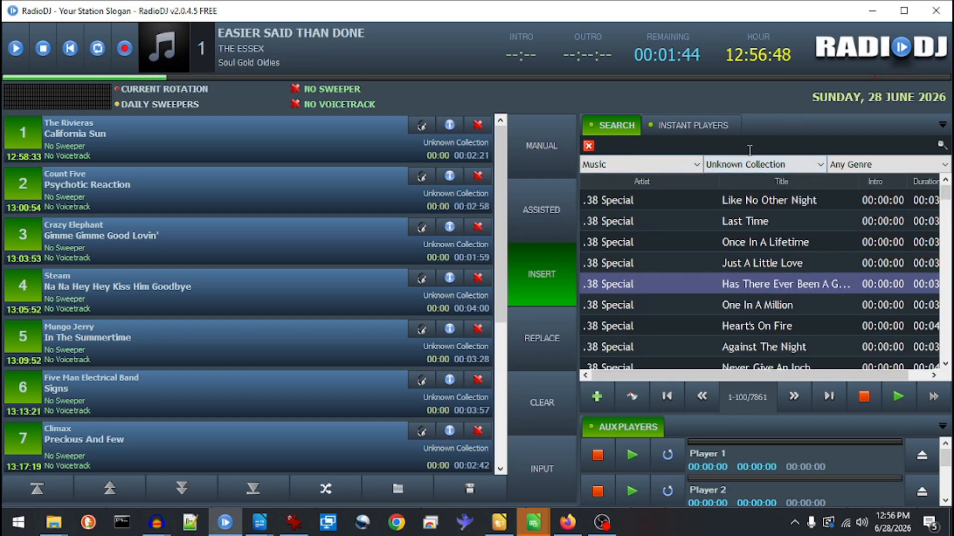
- Search for "easier said" and insert Easier Said Than Done by The Essex as the first playlist entry
left_click(743, 141)
type("e")
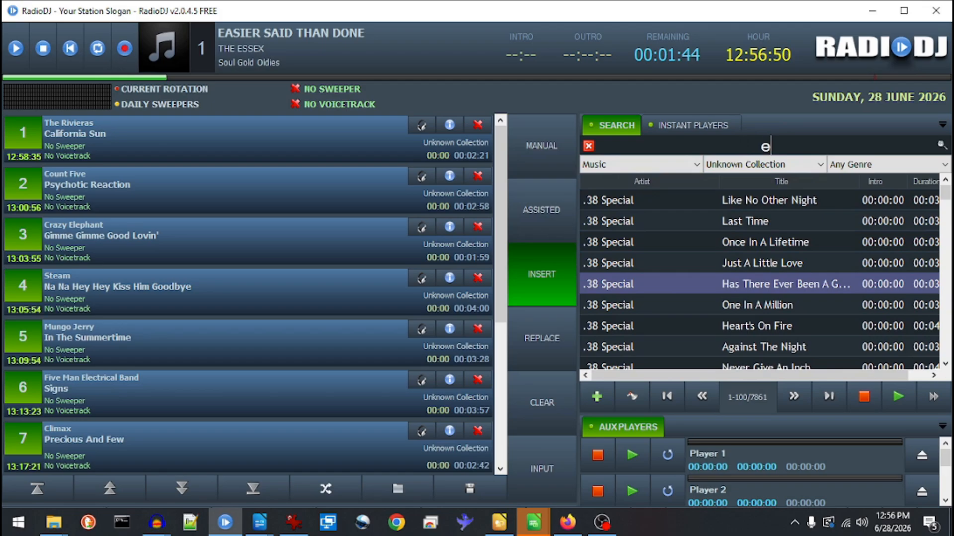
type("asier said")
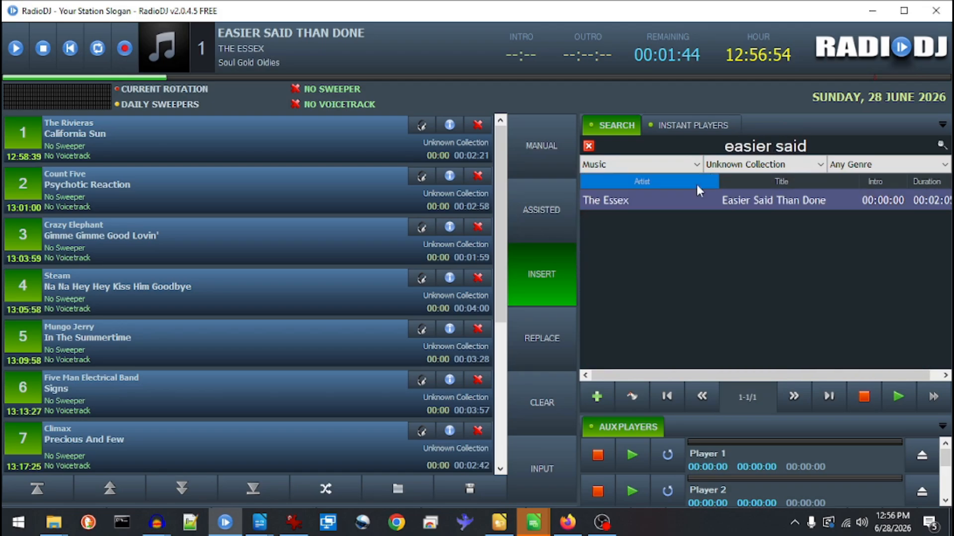
left_click_drag(157, 141, 84, 135)
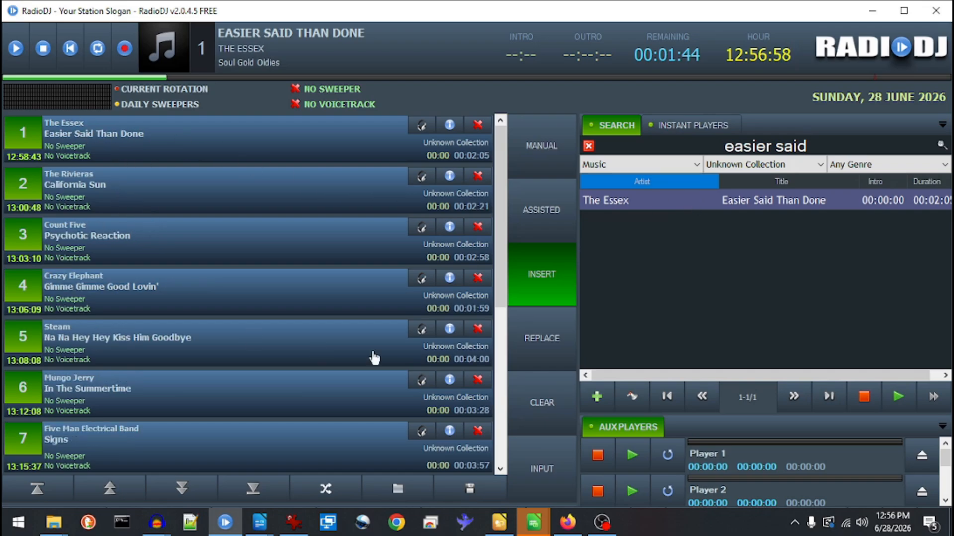
- Filter the music search to the add lines subcategory and clear the search text
left_click(744, 169)
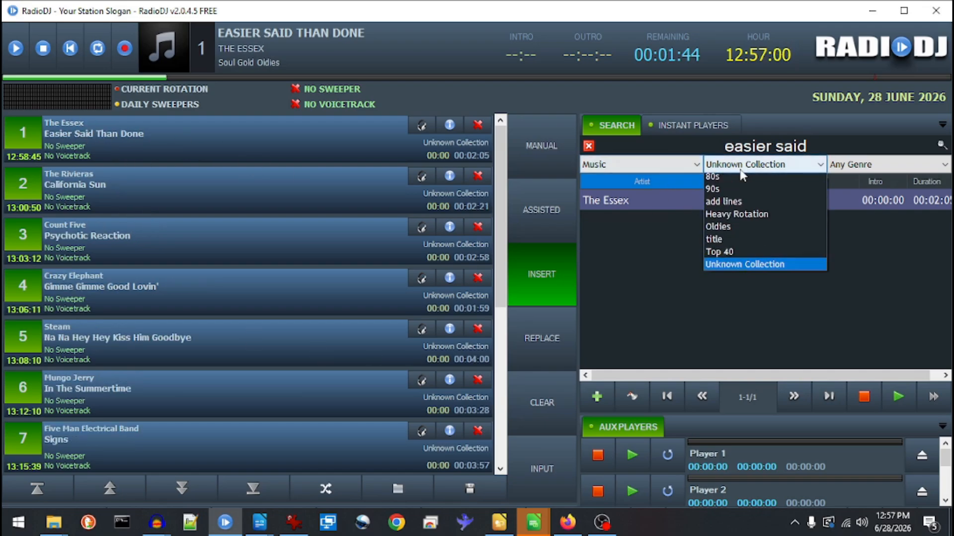
left_click(724, 218)
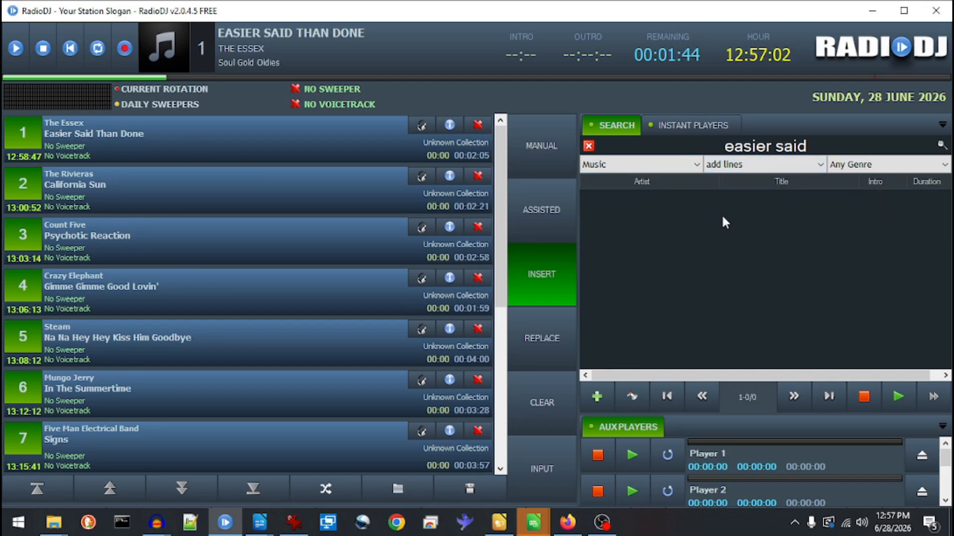
left_click(589, 146)
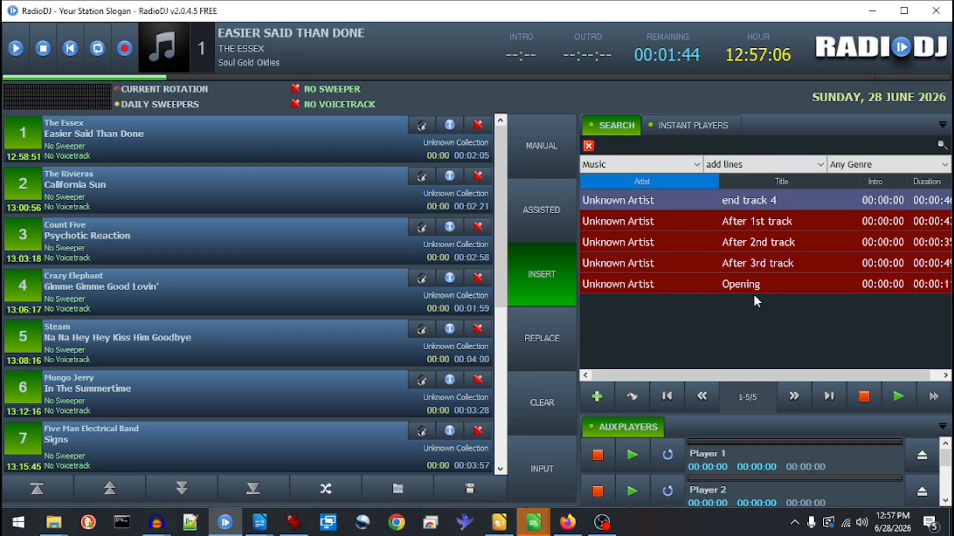
- Edit the cue points of the Opening liner and move its start marker to 00:00:04, just before the speech begins
left_click(752, 287)
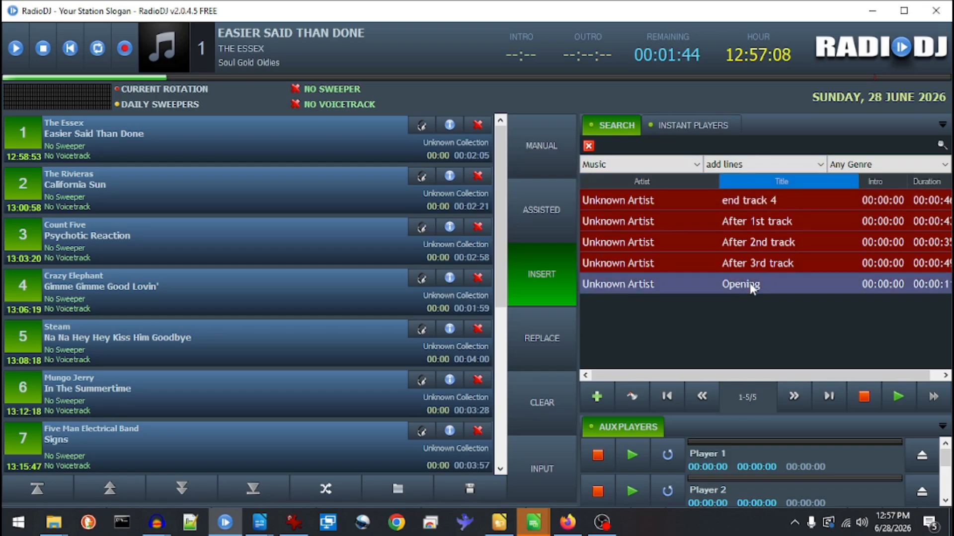
right_click(752, 288)
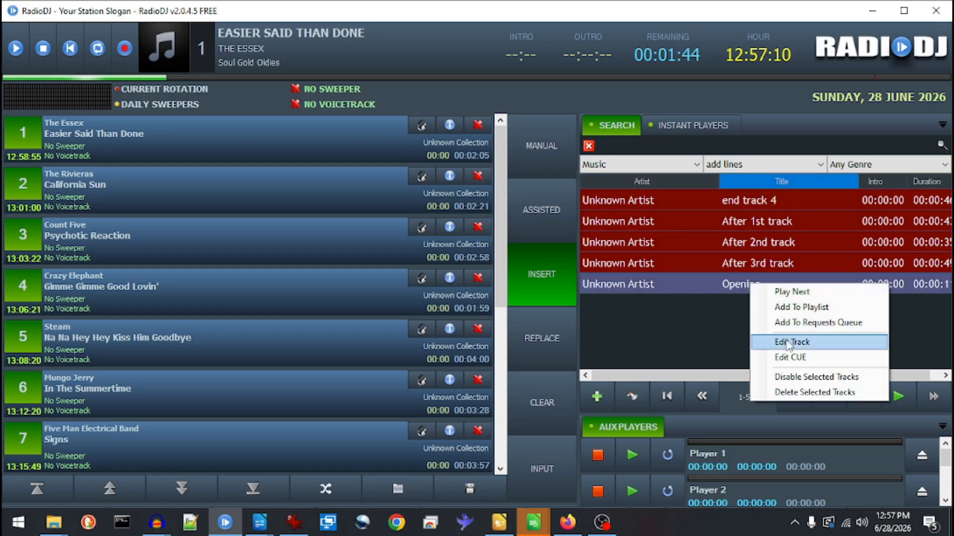
left_click(790, 357)
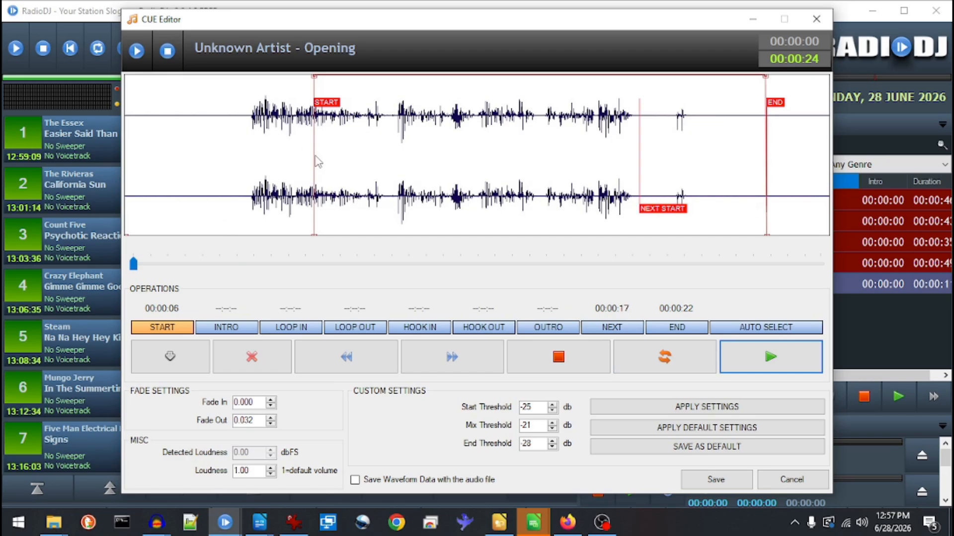
left_click(160, 335)
mouse_move(248, 169)
left_mouse_down()
mouse_move(164, 172)
mouse_move(247, 178)
left_mouse_up()
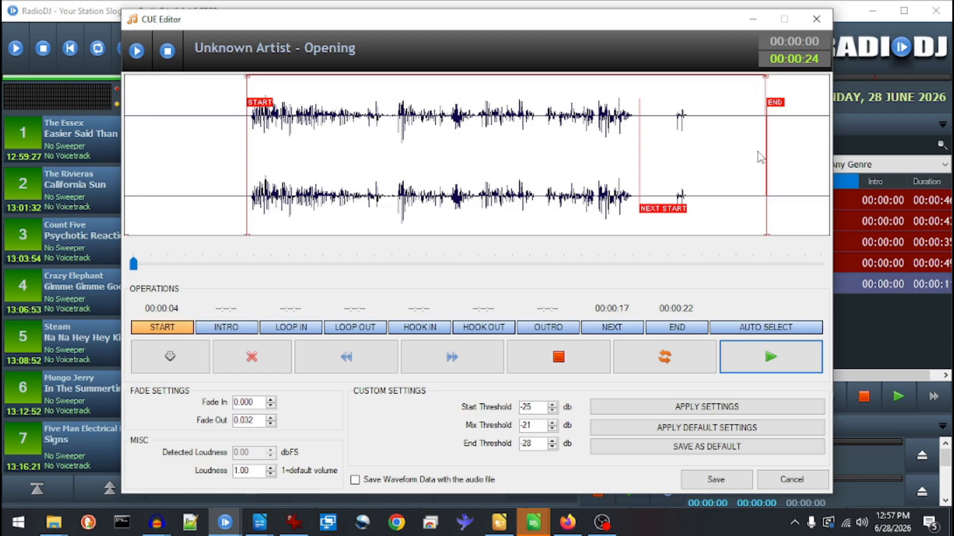
- Set the Opening liner's end cue to 00:00:20 and its next-start cue to 00:00:19, and save the cue points
left_click(677, 327)
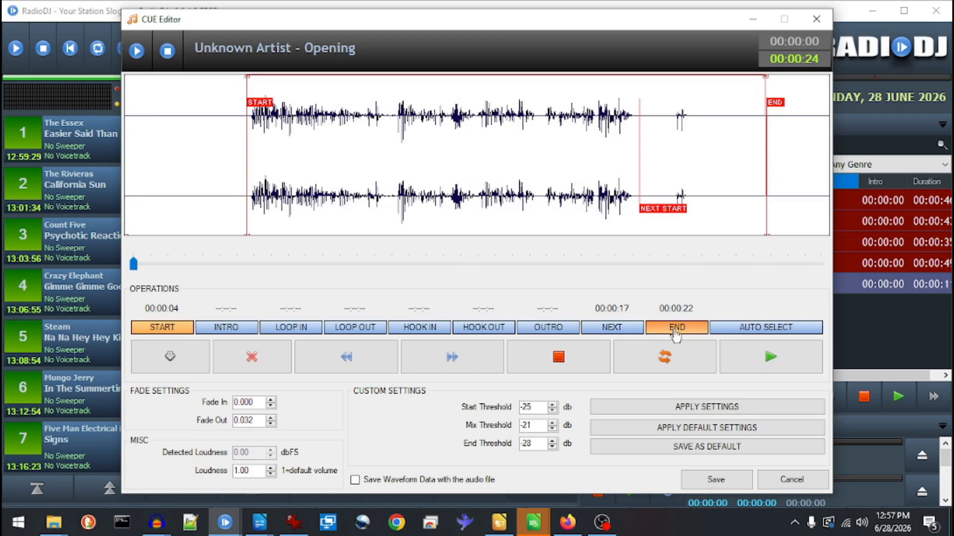
mouse_move(767, 172)
left_mouse_down()
mouse_move(640, 180)
mouse_move(841, 189)
mouse_move(660, 224)
mouse_move(732, 219)
mouse_move(603, 228)
mouse_move(713, 238)
left_mouse_up()
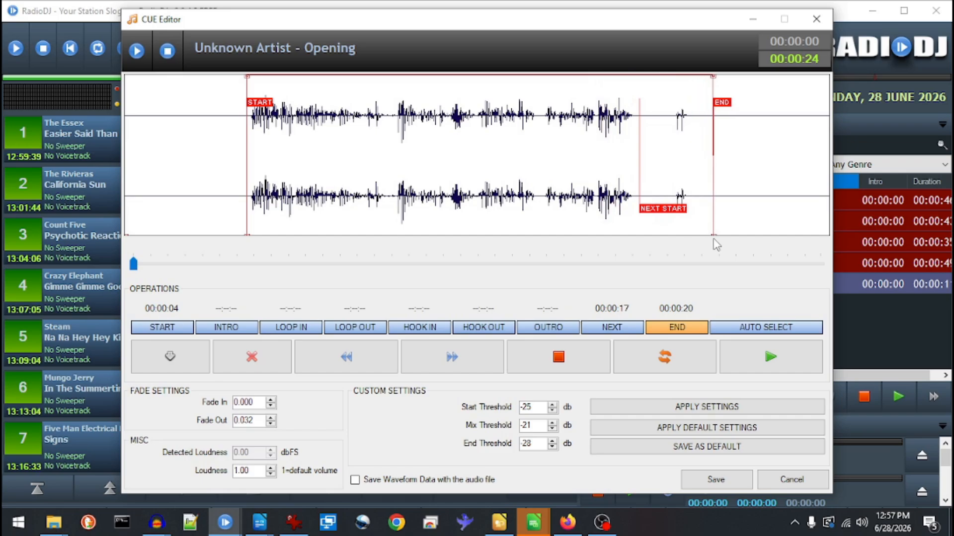
left_click(618, 329)
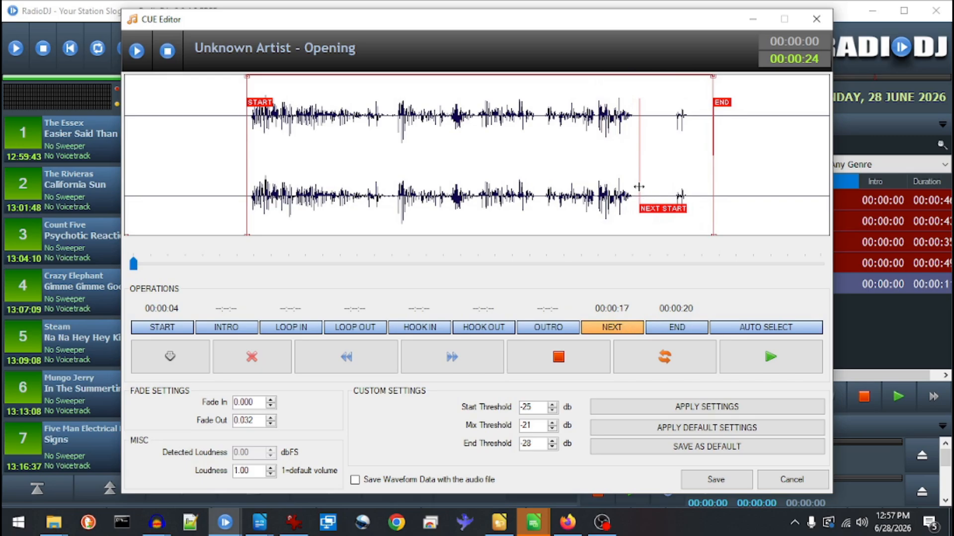
left_click_drag(639, 188, 706, 191)
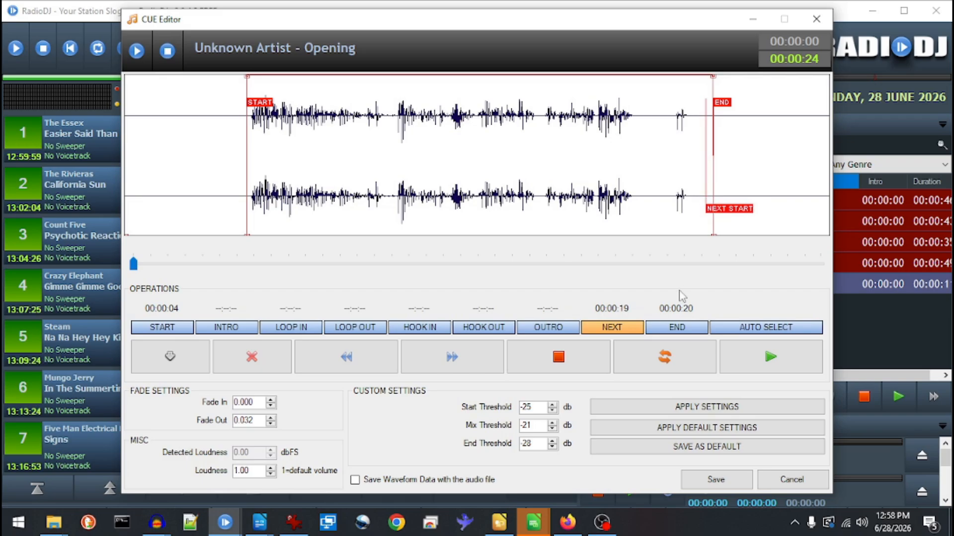
left_click(668, 329)
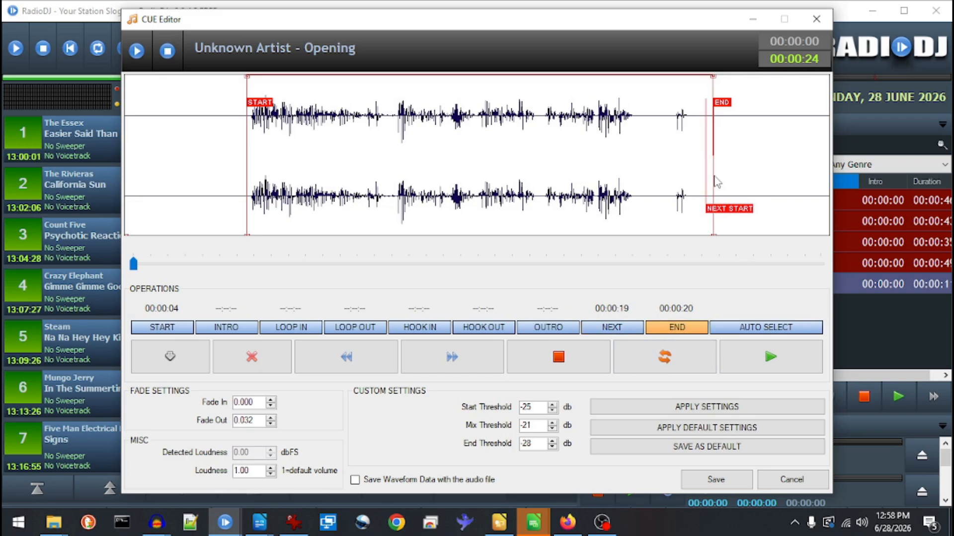
left_click_drag(713, 195, 715, 198)
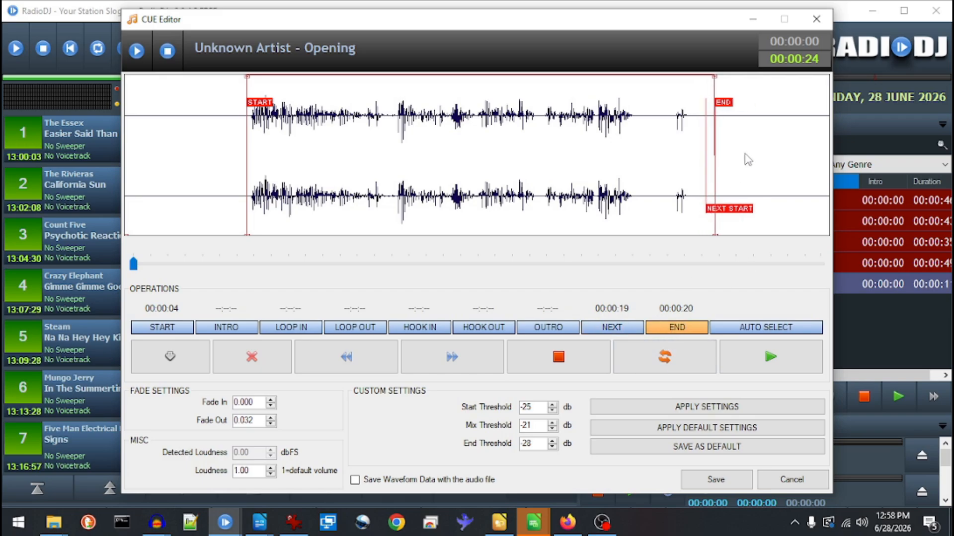
left_click(718, 482)
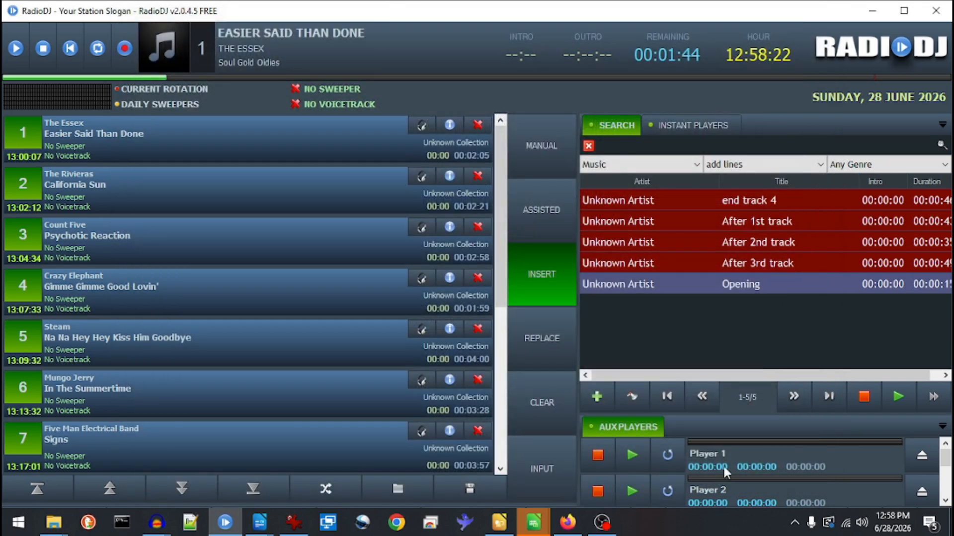
- Set the After 1st track liner's start cue to 00:00:07 and its next-start cue to 00:00:52, and save the cue points
left_click(781, 227)
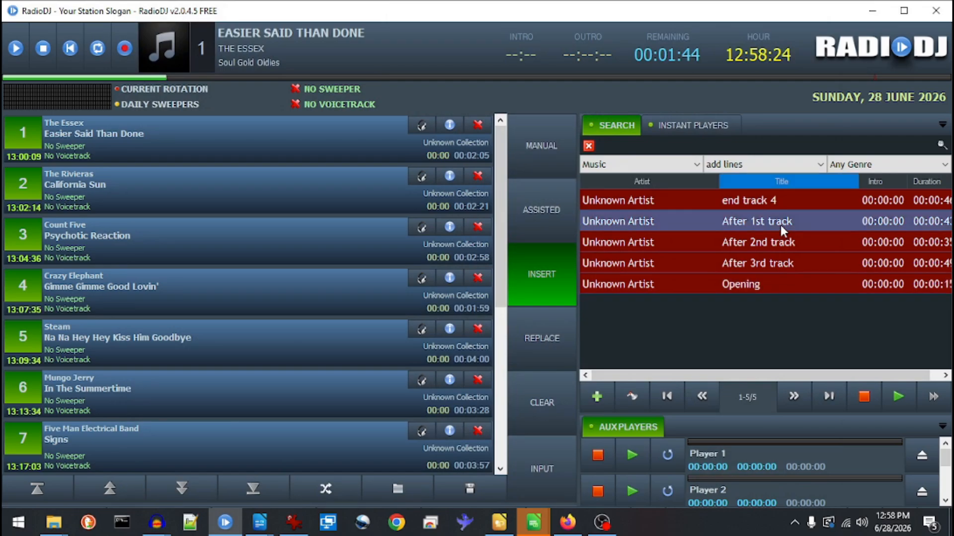
right_click(779, 225)
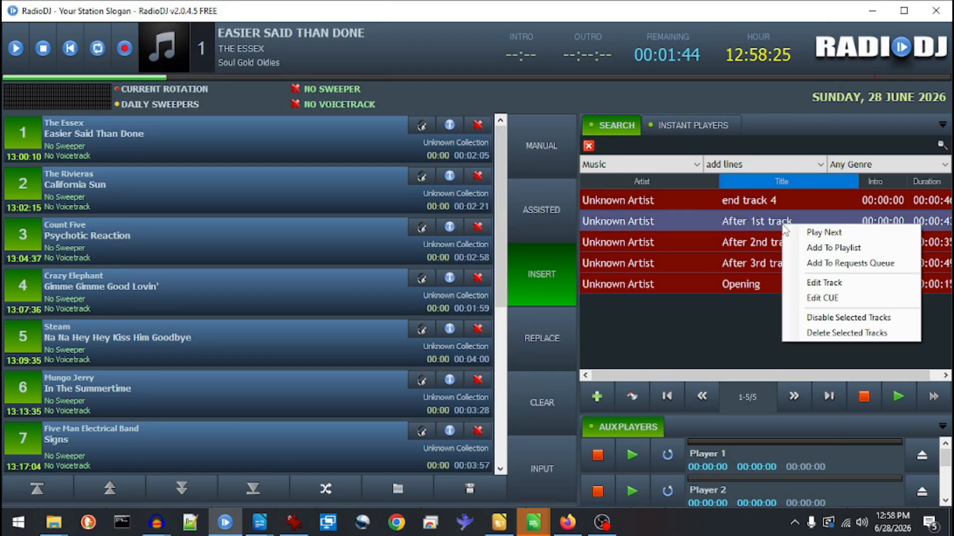
left_click(815, 299)
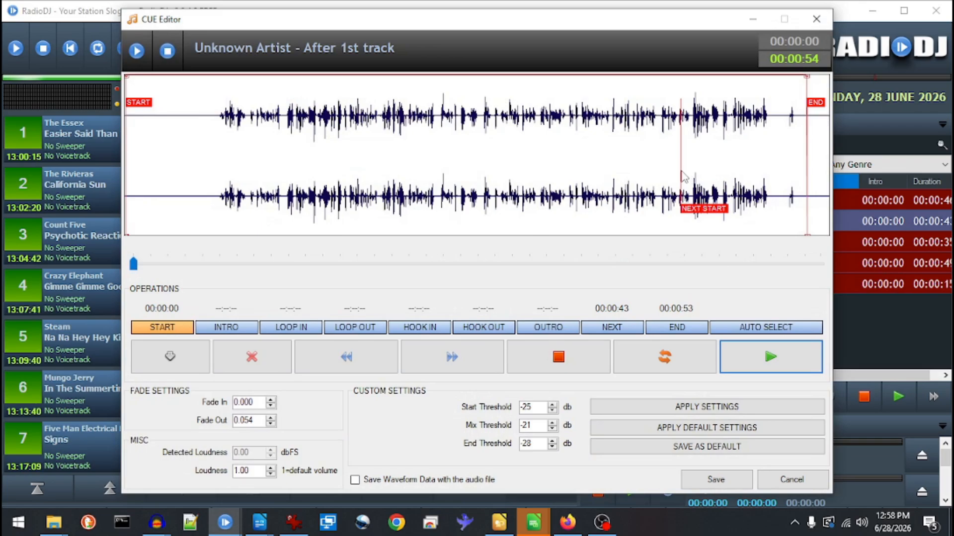
left_click_drag(680, 170, 217, 179)
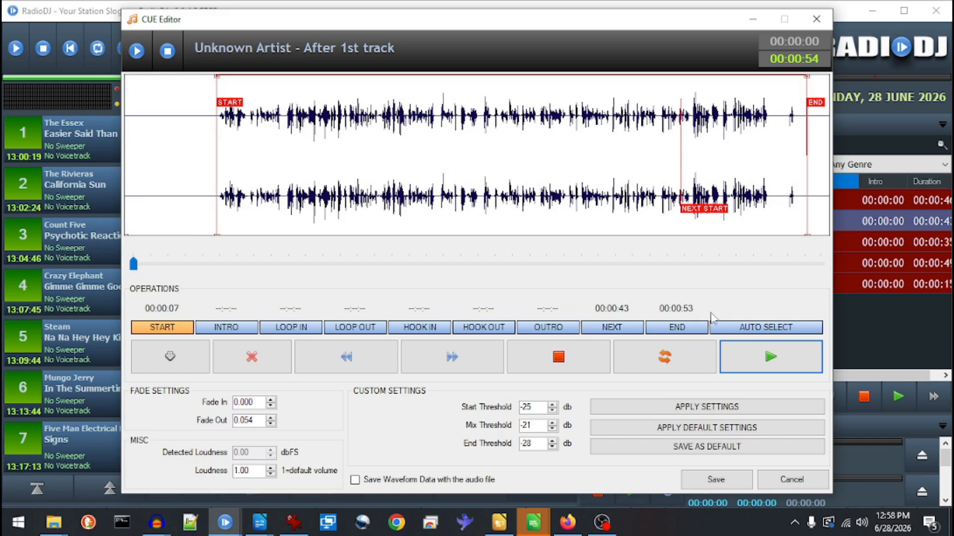
left_click(701, 327)
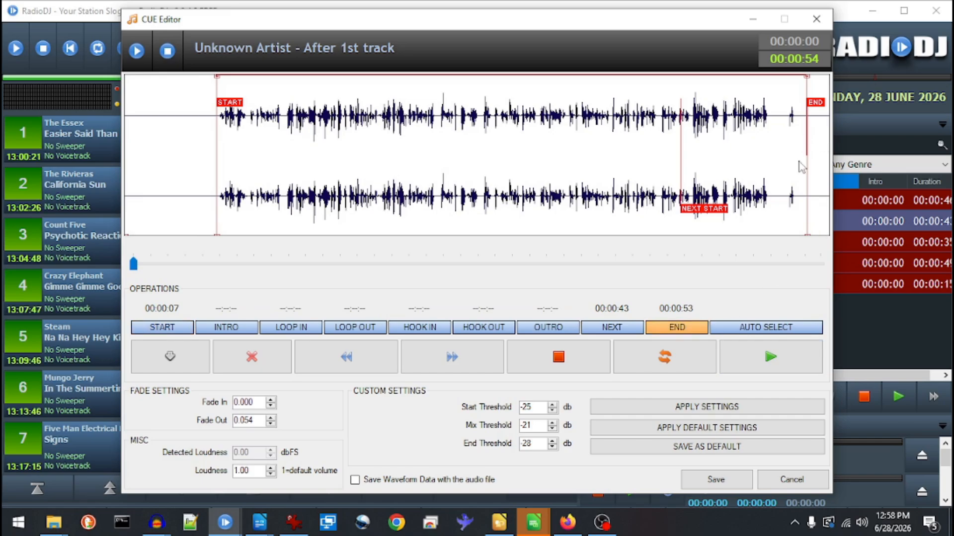
left_click(638, 327)
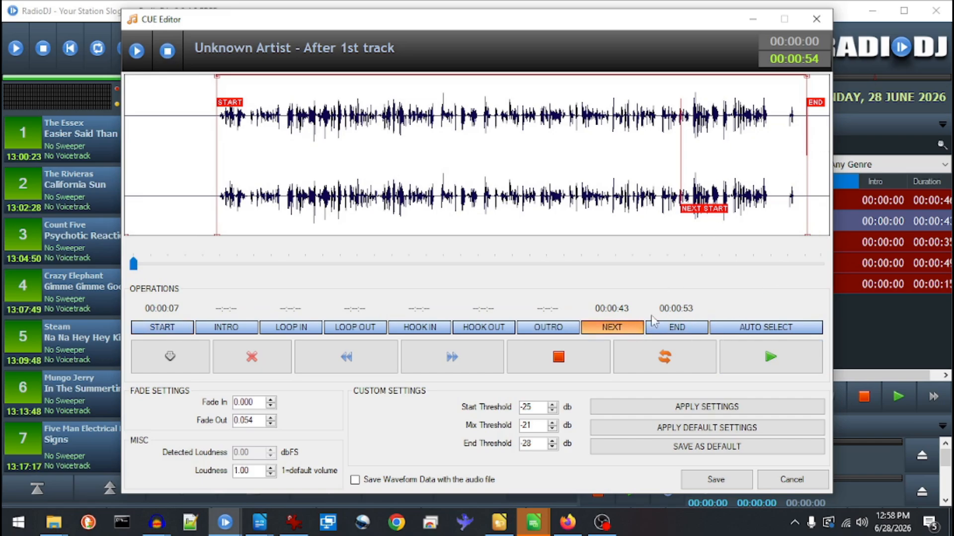
left_click_drag(681, 175, 804, 198)
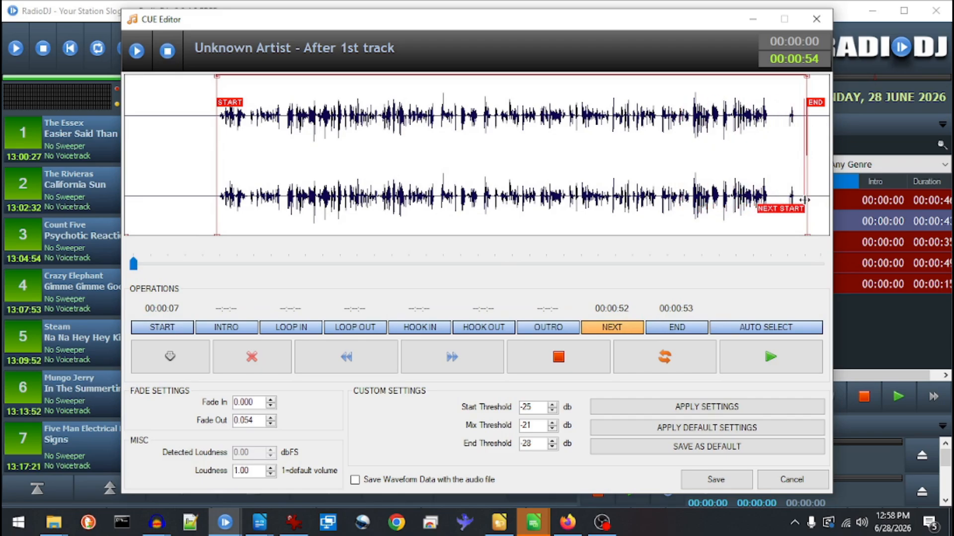
left_click(716, 480)
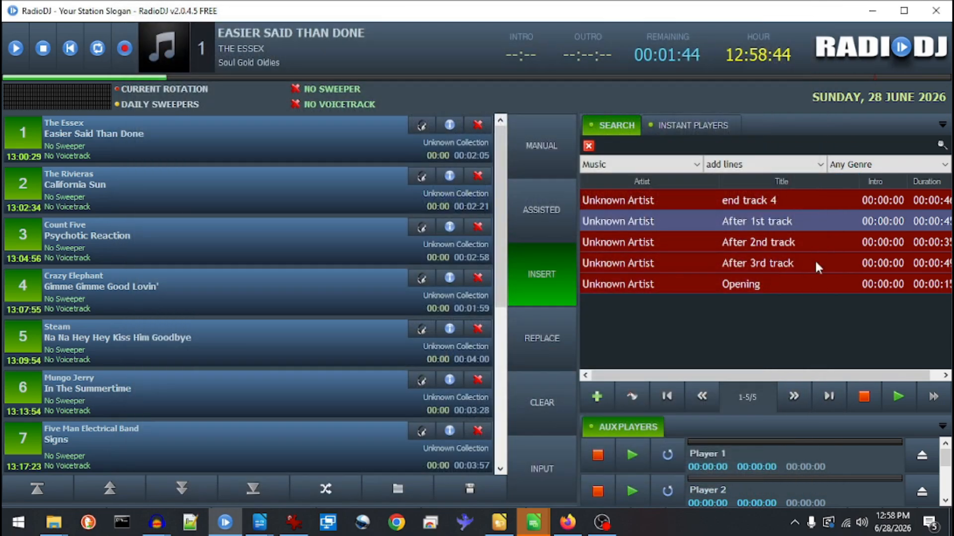
- Edit the cue points of the After 2nd track liner and move its start marker to 00:00:01, before the speech begins
left_click(750, 241)
right_click(752, 236)
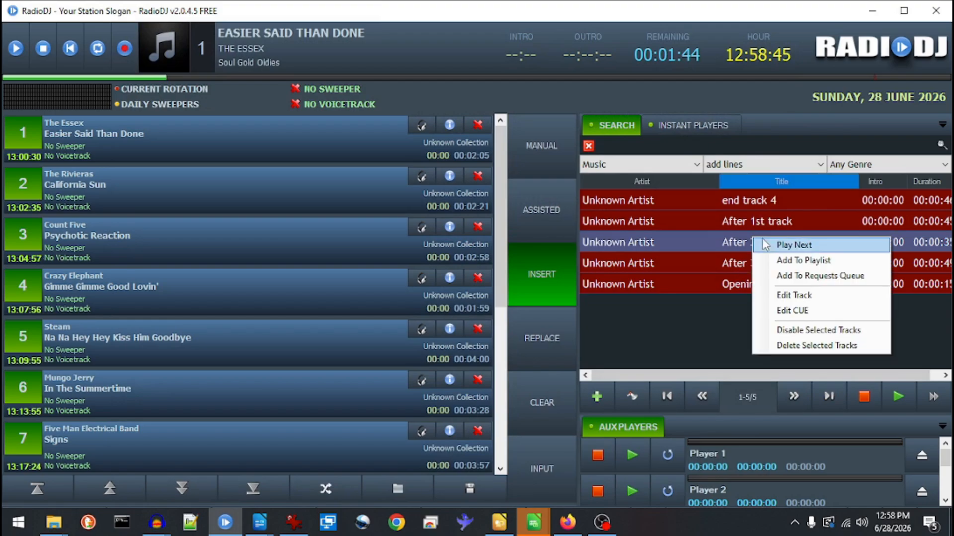
left_click(803, 308)
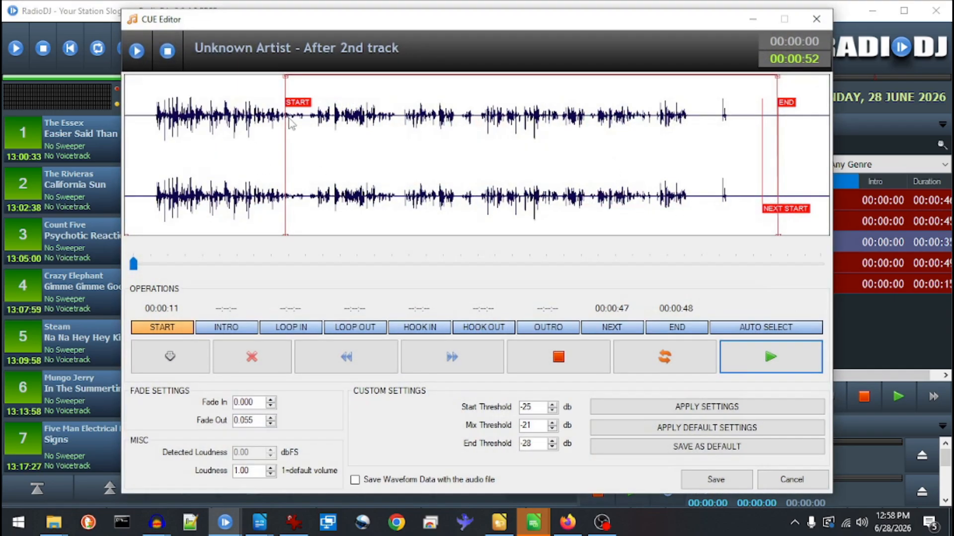
mouse_move(284, 139)
left_mouse_down()
mouse_move(172, 149)
mouse_move(143, 165)
mouse_move(154, 179)
left_mouse_up()
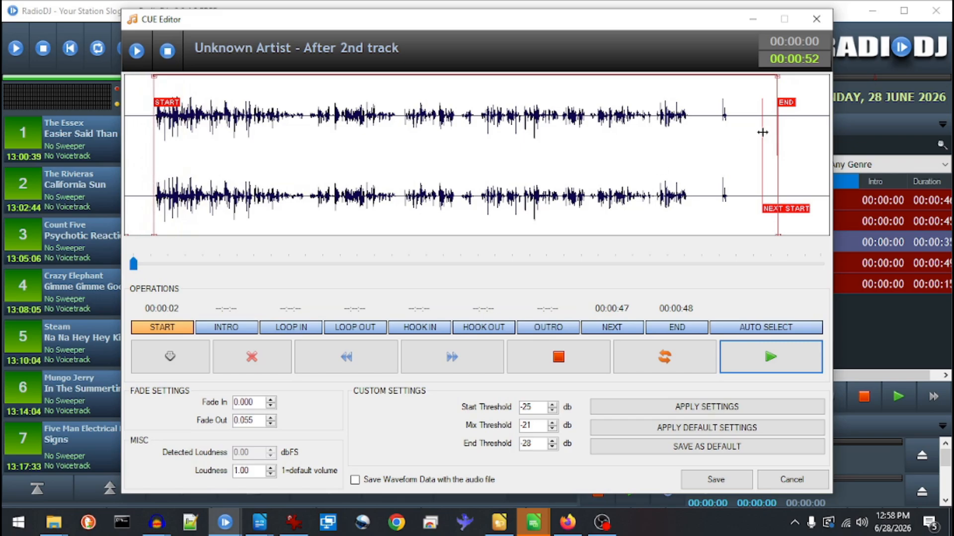
mouse_move(762, 133)
left_mouse_down()
mouse_move(735, 154)
mouse_move(743, 159)
left_mouse_up()
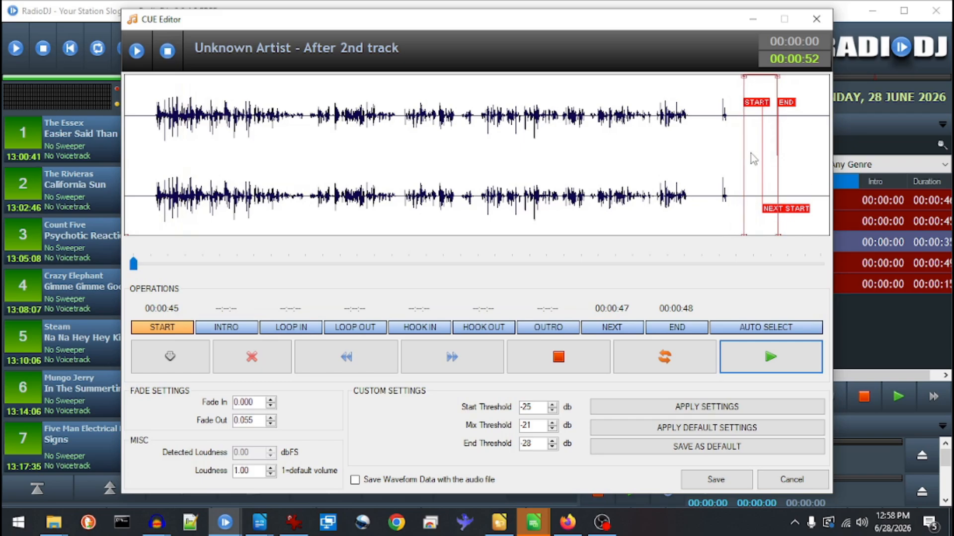
mouse_move(740, 91)
left_mouse_down()
mouse_move(130, 149)
mouse_move(151, 199)
left_mouse_up()
- Set the After 2nd track liner's next-start cue to 00:00:45 and its end cue to 00:00:46, and save the cue points
left_click(616, 330)
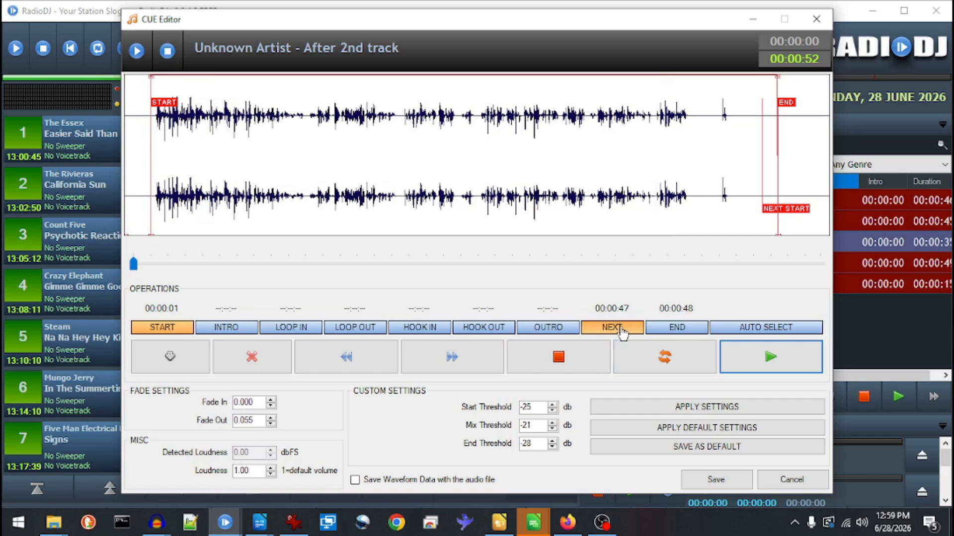
mouse_move(763, 155)
left_mouse_down()
mouse_move(730, 159)
mouse_move(738, 174)
left_mouse_up()
left_click(690, 333)
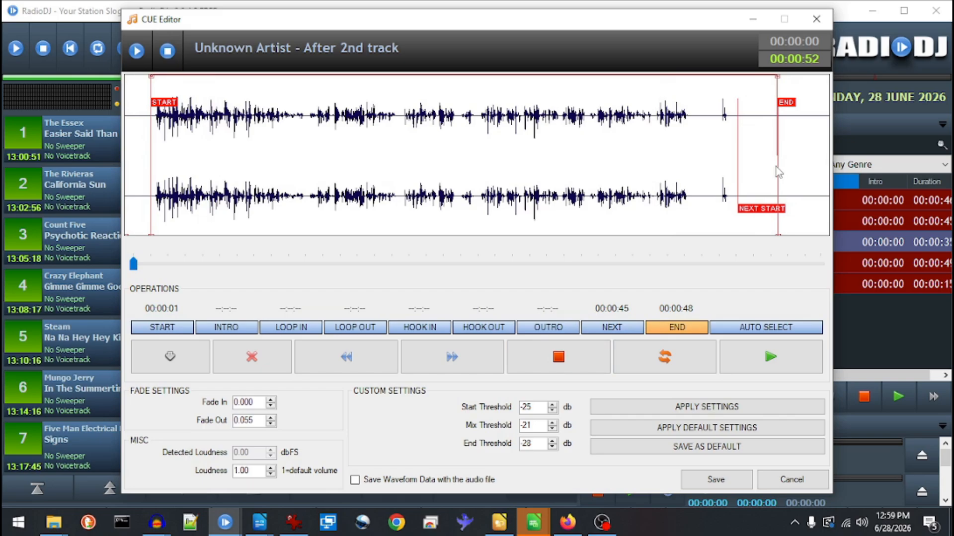
left_click_drag(778, 172, 750, 174)
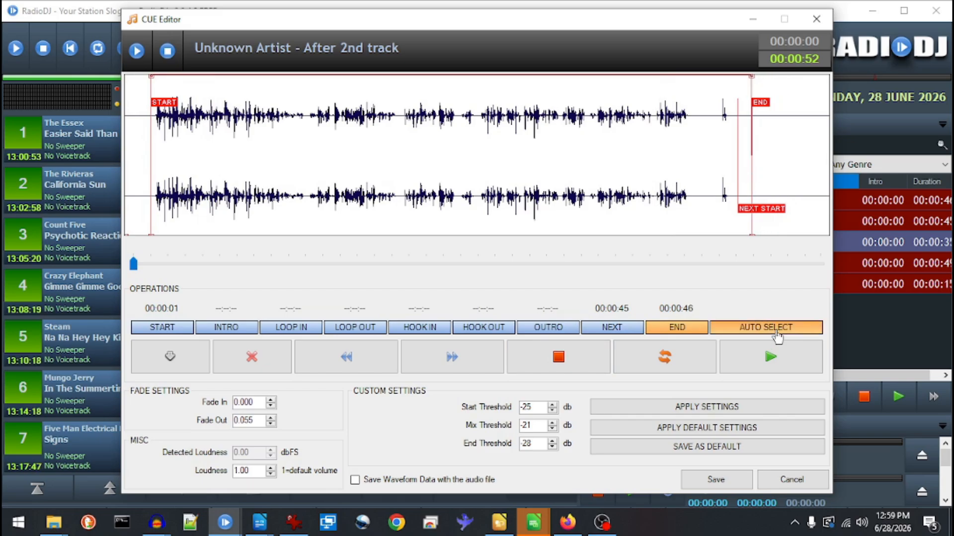
left_click(724, 484)
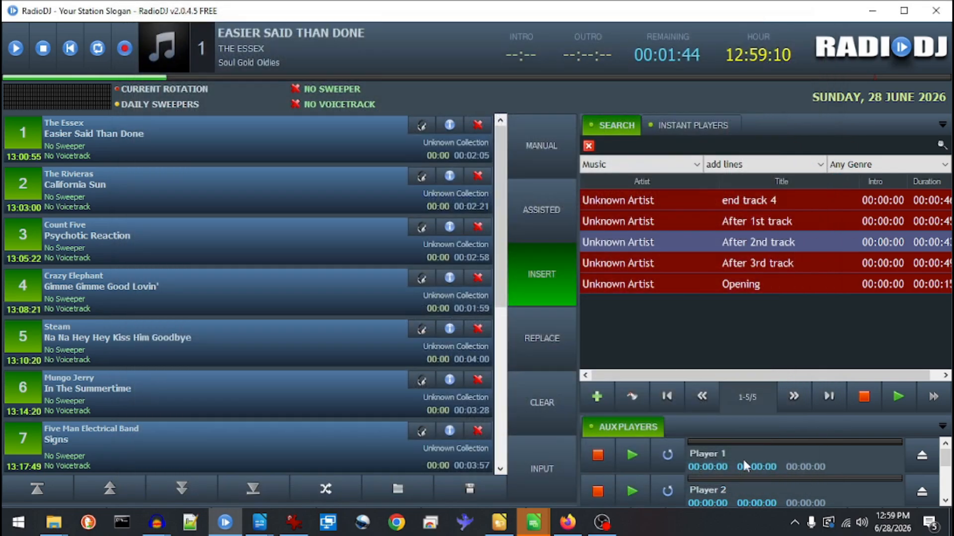
- Edit the cue points of the After 3rd track liner and move its start marker to 00:00:04
right_click(795, 264)
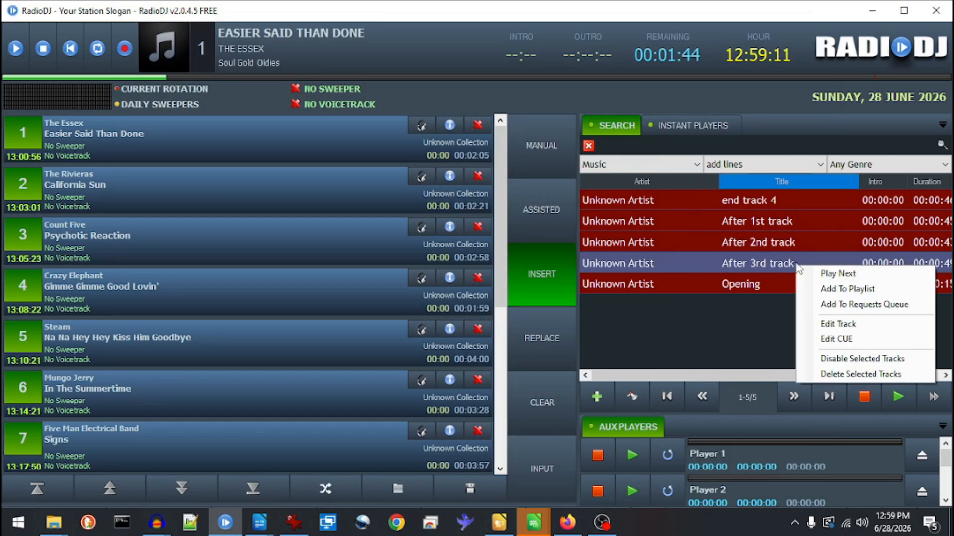
left_click(834, 342)
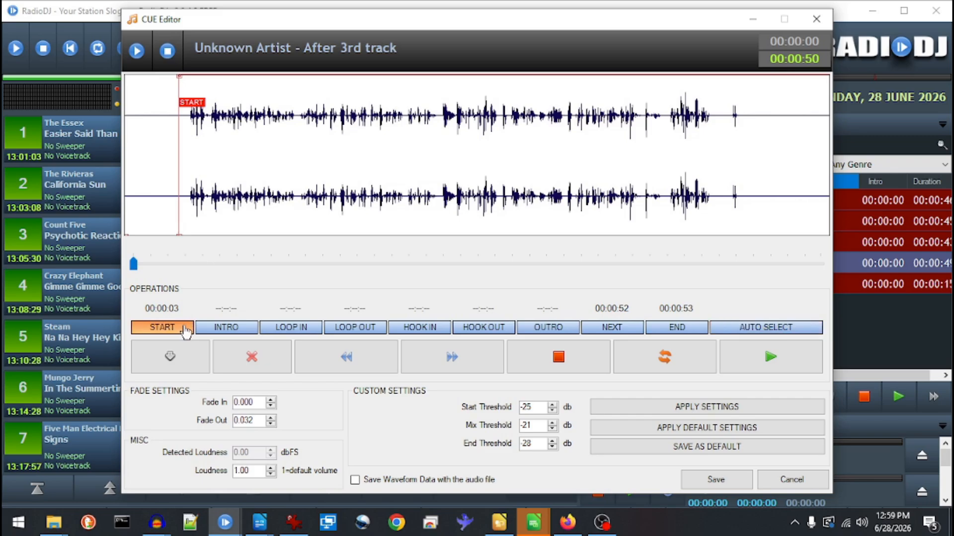
left_click_drag(182, 182, 184, 200)
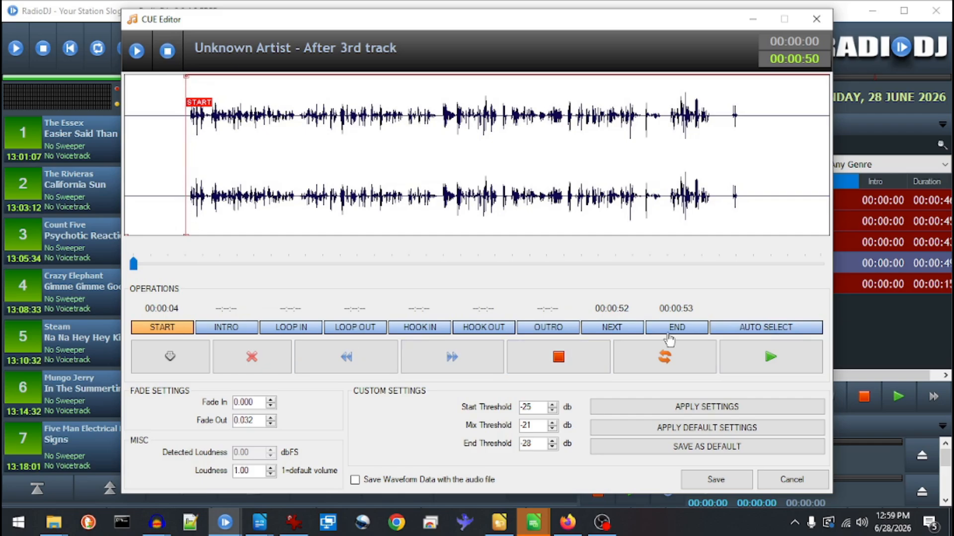
- Set the After 3rd track liner's next-start and end cues to 00:00:45, and save the cue points
left_click(628, 328)
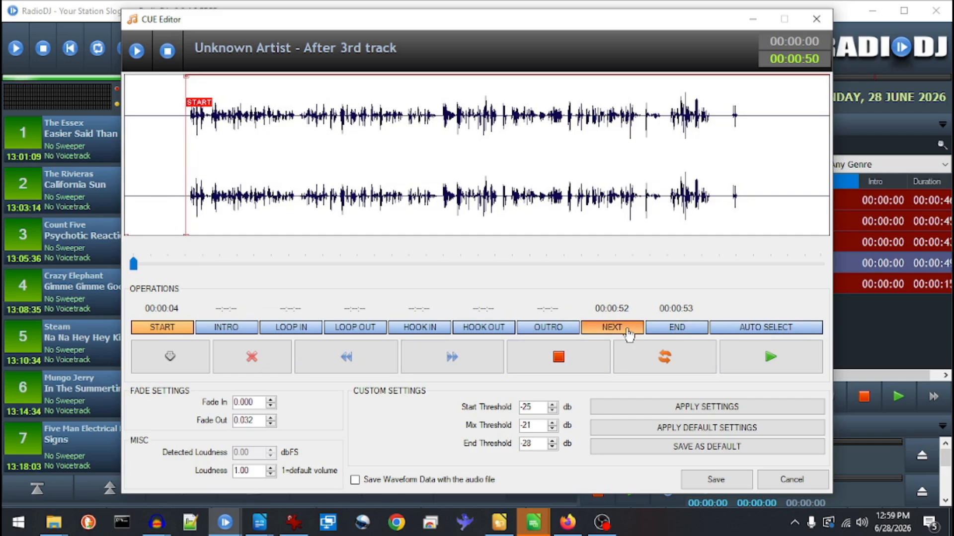
left_click(743, 203)
mouse_move(743, 202)
left_mouse_down()
mouse_move(752, 218)
mouse_move(766, 189)
mouse_move(755, 204)
left_mouse_up()
left_click(673, 332)
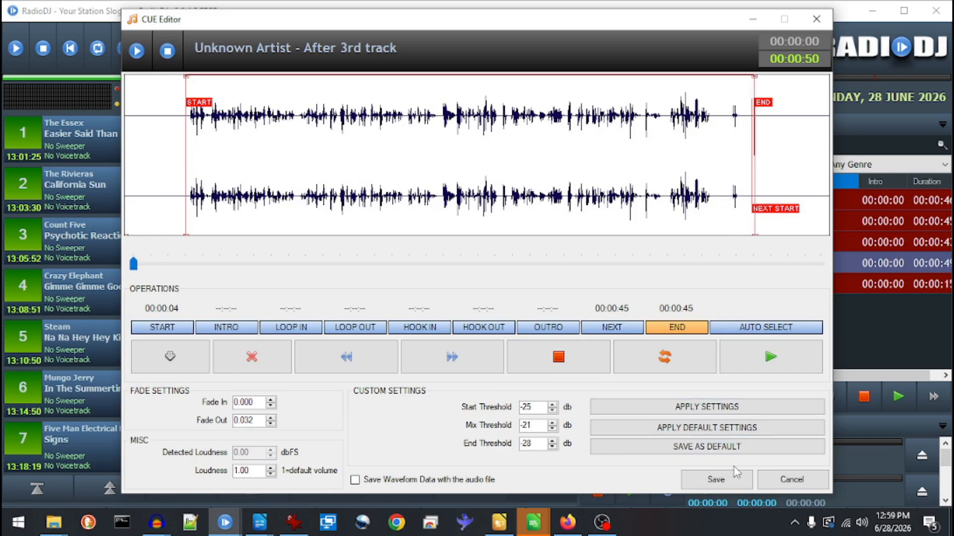
left_click(724, 480)
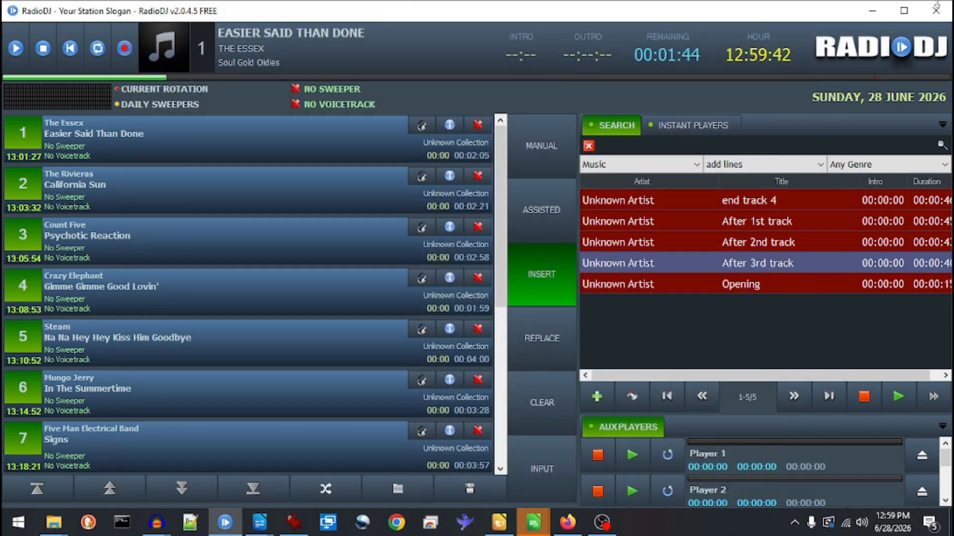
- Edit the cue points of the end track 4 liner and move its start marker to 00:00:02, just before the speech
left_click(771, 203)
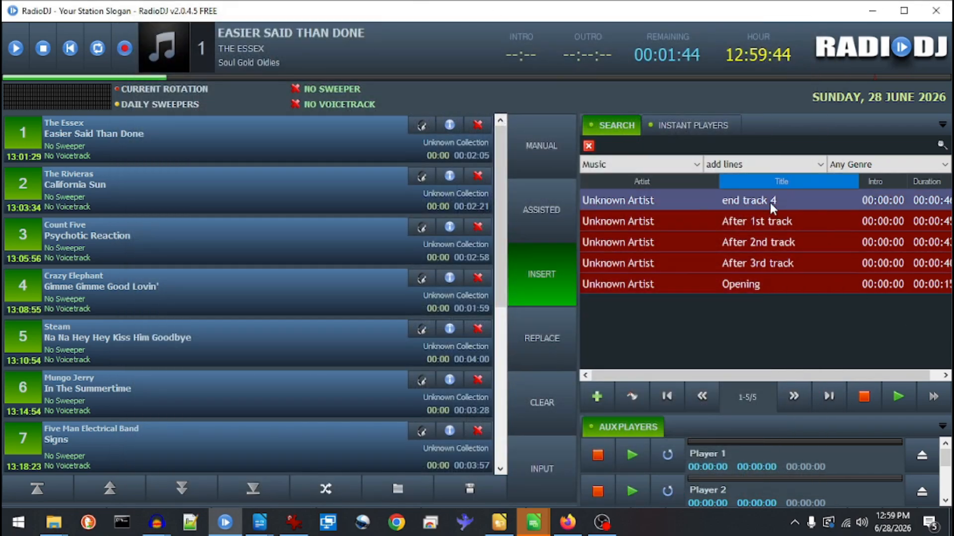
right_click(770, 203)
left_click(818, 277)
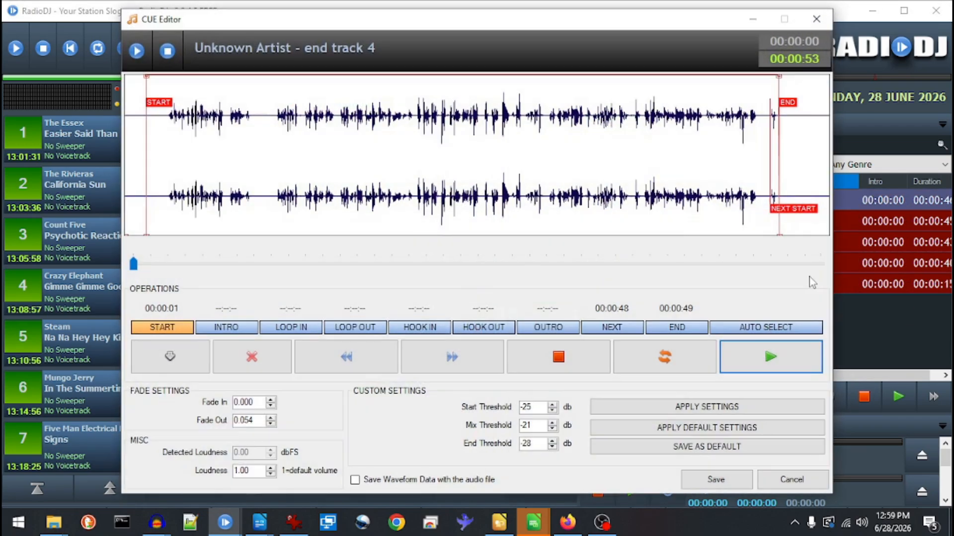
left_click_drag(152, 168, 163, 178)
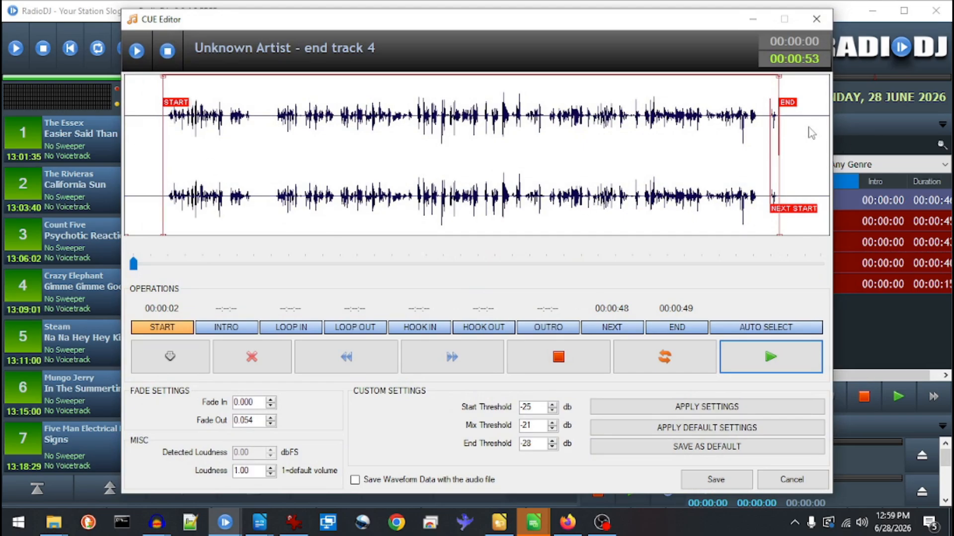
- Set the end track 4 liner's end cue to 00:00:50 and its next-start cue to 00:00:49, and save the cue points
left_click(677, 328)
left_click_drag(790, 171, 798, 174)
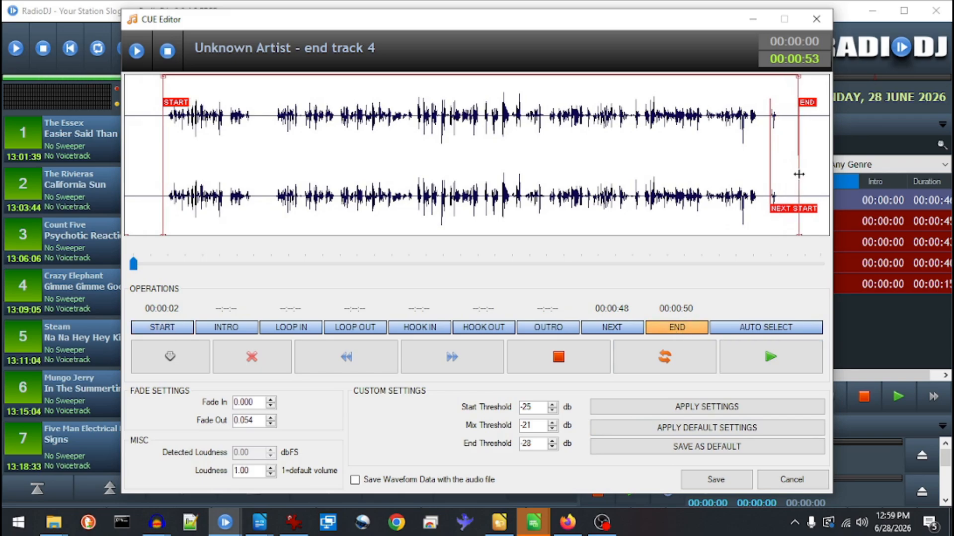
left_click(601, 329)
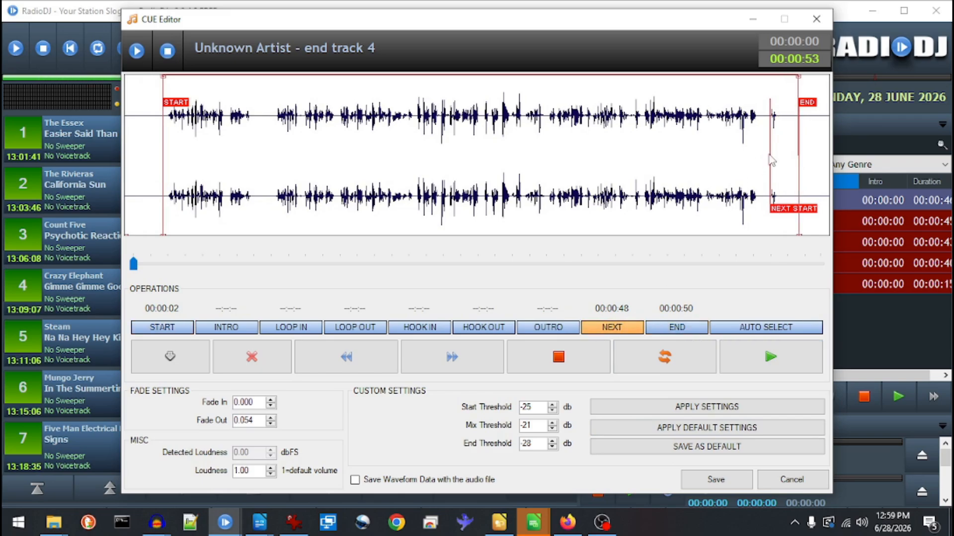
left_click_drag(770, 155, 789, 171)
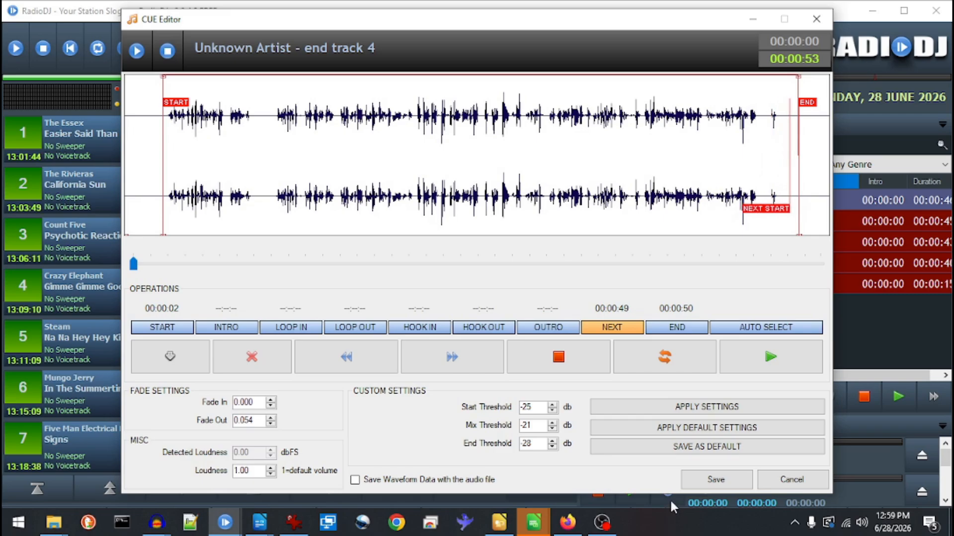
left_click(706, 477)
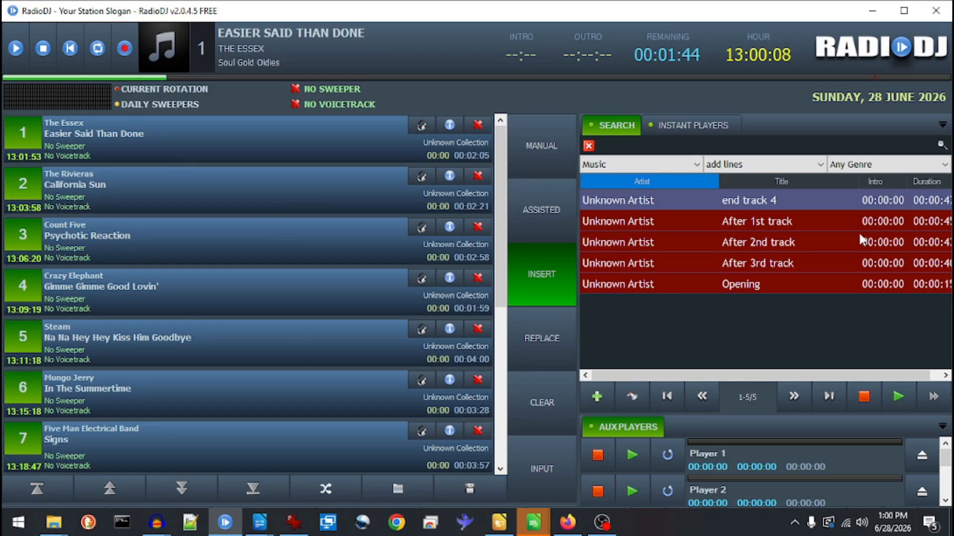
- Insert the Opening liner first in the playlist, After 1st track before Gimme Gimme Good Lovin', and After 2nd track before Signs
left_click_drag(763, 285, 54, 126)
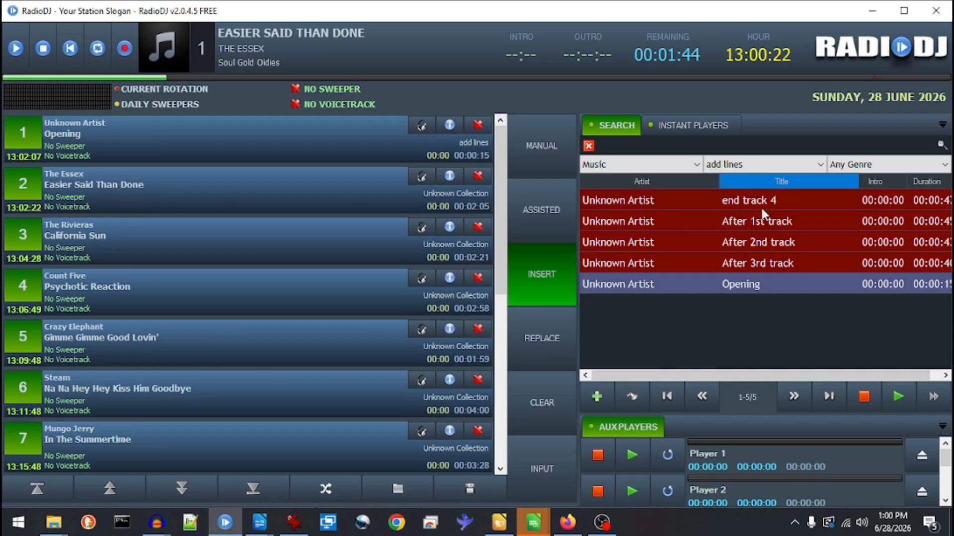
left_click_drag(765, 229, 79, 330)
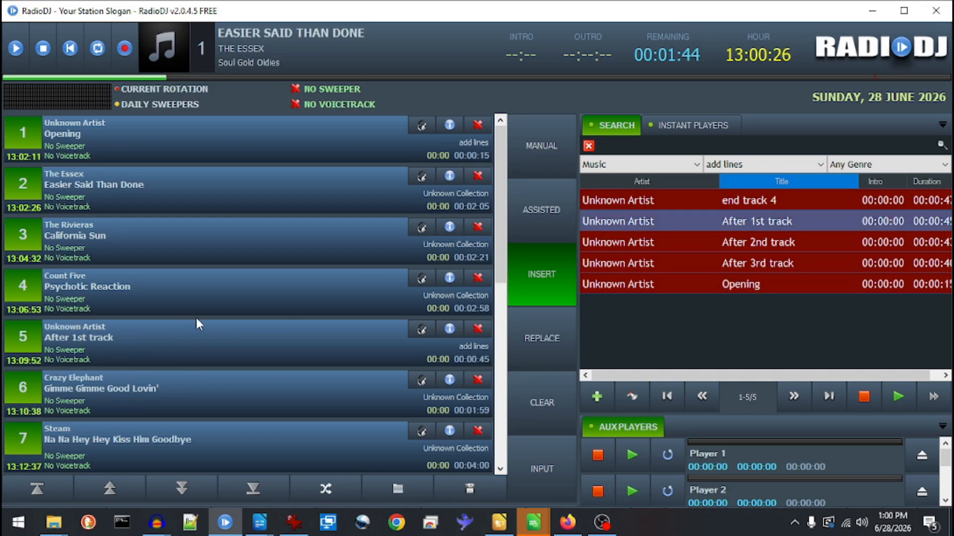
scroll(195, 323, "down", 4)
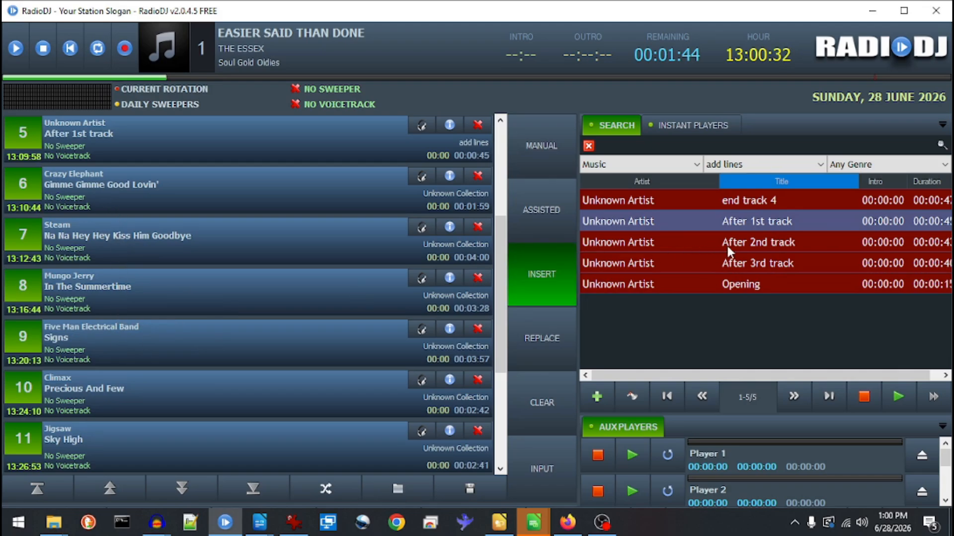
left_click_drag(728, 246, 113, 332)
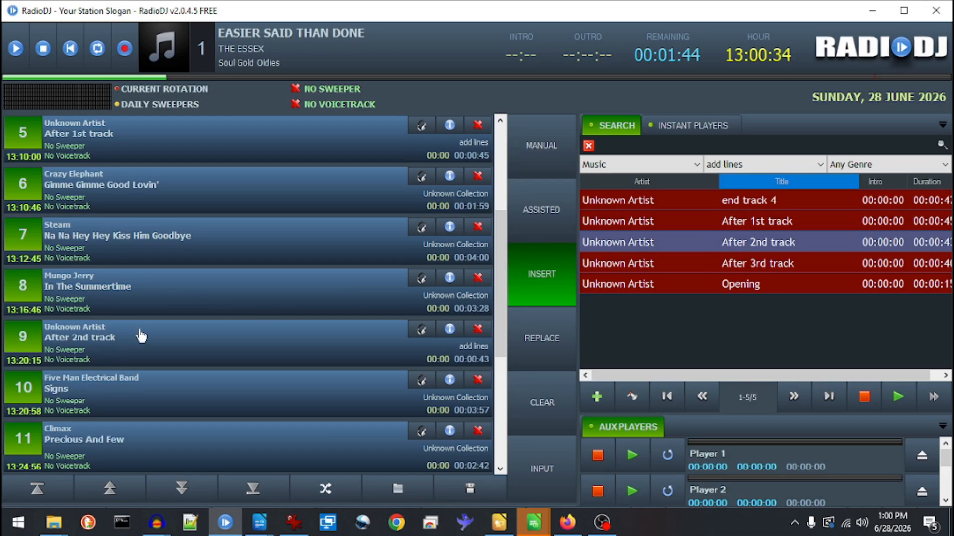
- Insert the After 3rd track liner before Moonlight Feels Right and add end track 4 at the end of the playlist
scroll(141, 334, "down", 1)
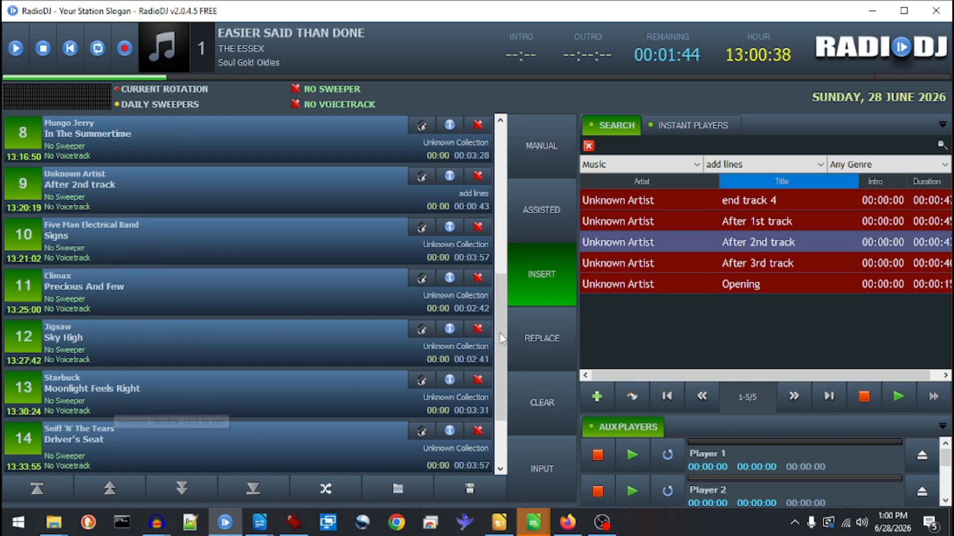
left_click_drag(742, 269, 128, 377)
scroll(159, 447, "down", 1)
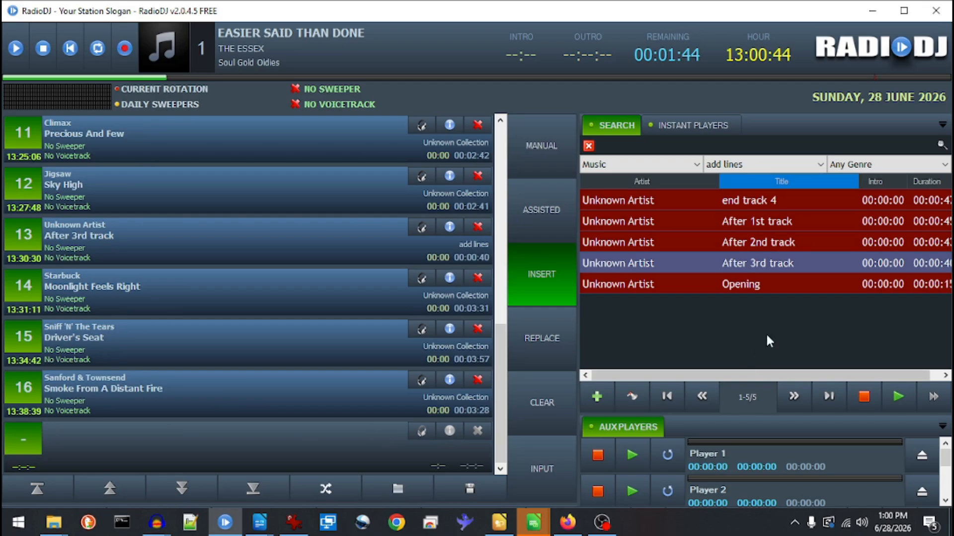
left_click_drag(777, 195, 172, 425)
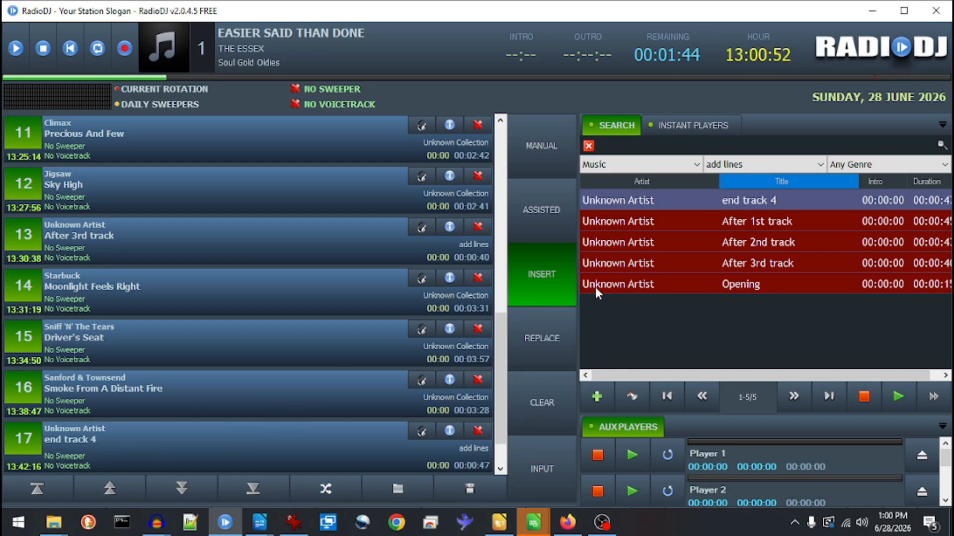
scroll(220, 297, "up", 5)
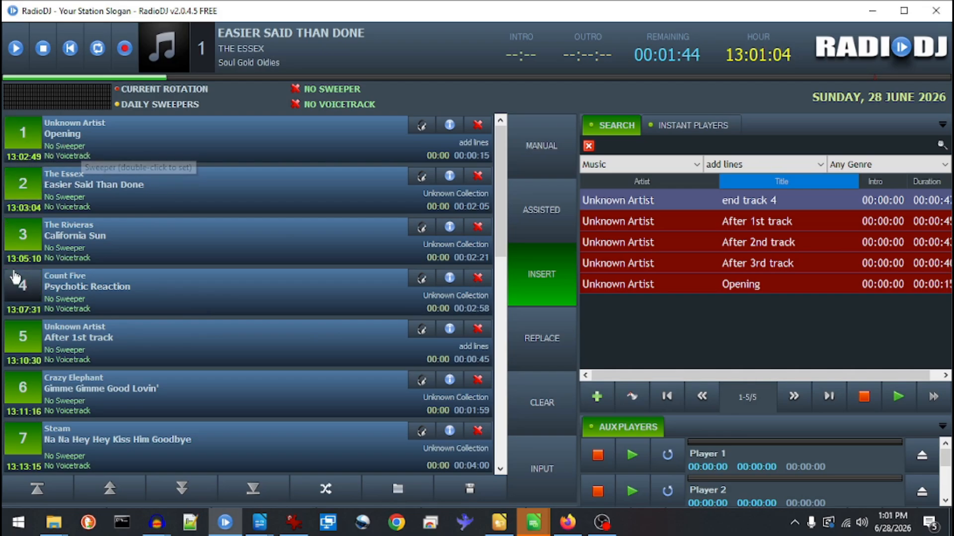
scroll(49, 333, "down", 10)
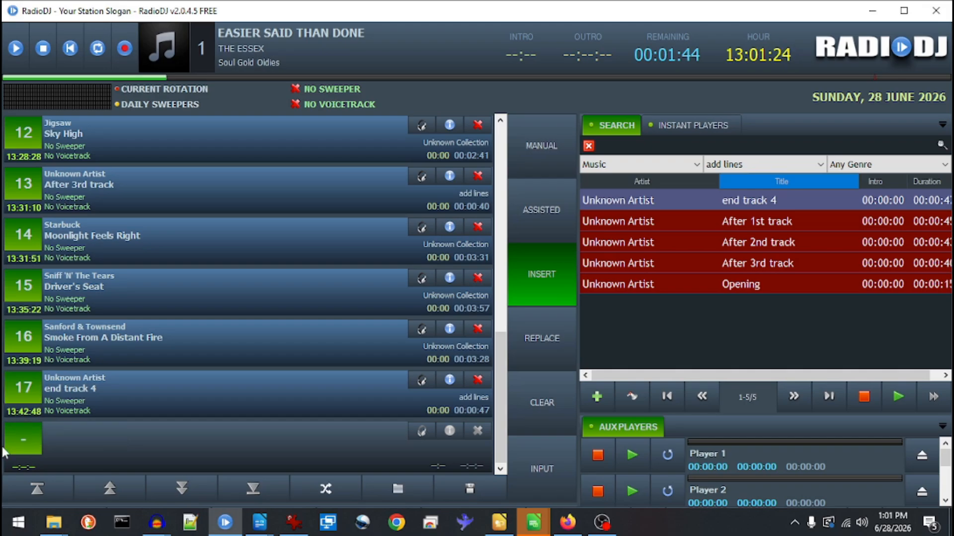
- Switch to the ka chunk 2 5 project in Audacity and close it without saving
mouse_move(149, 530)
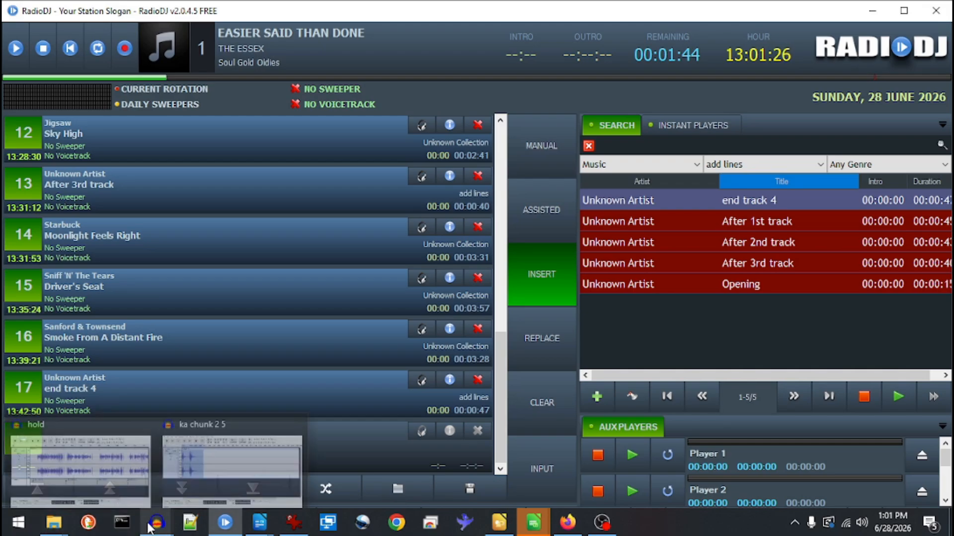
left_click(231, 465)
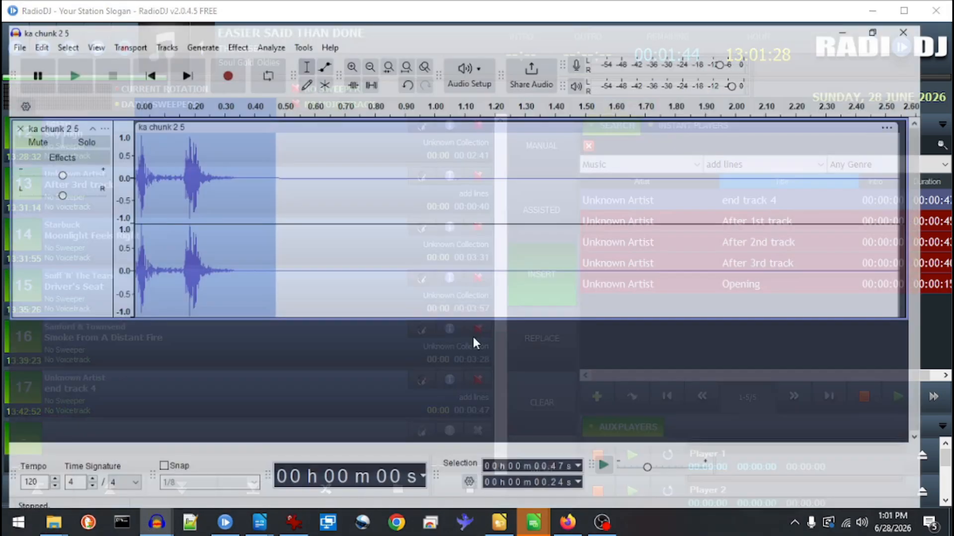
left_click(934, 7)
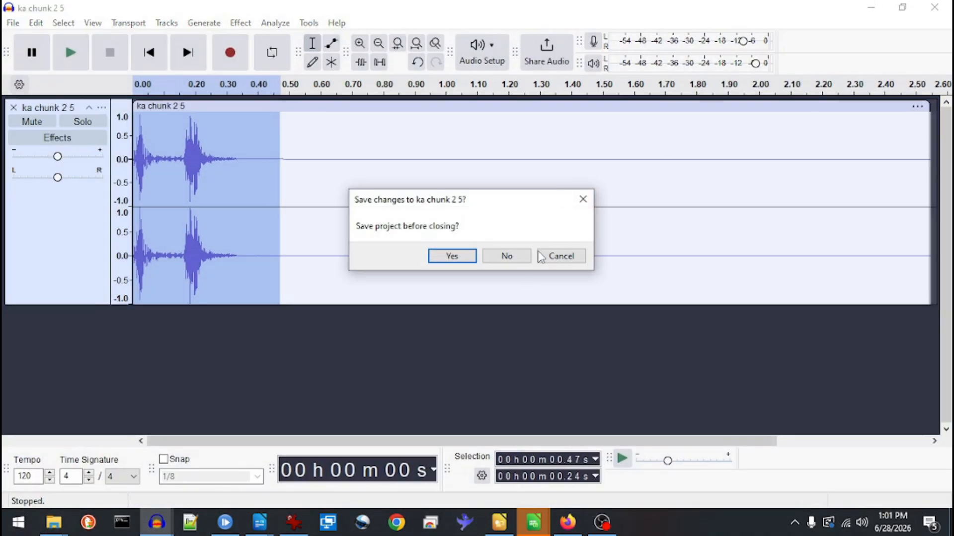
left_click(524, 261)
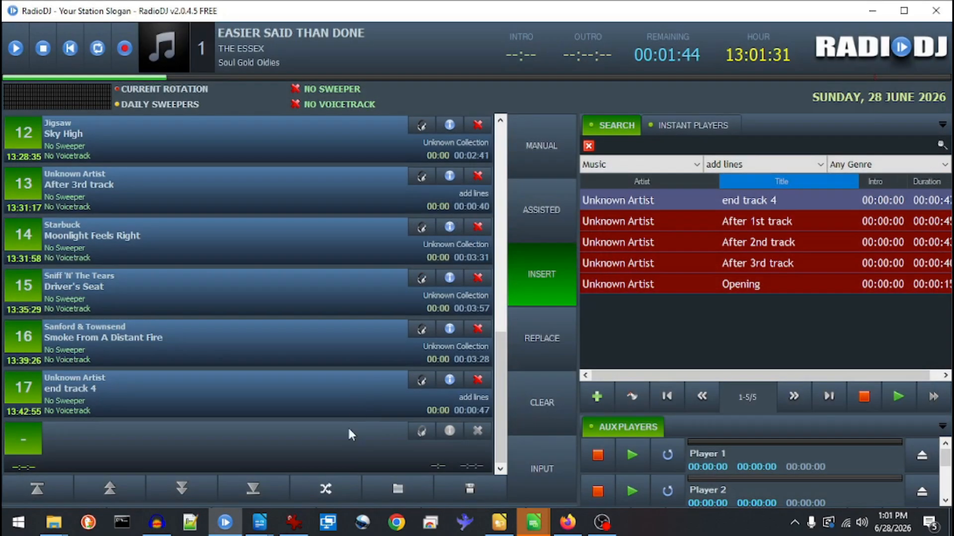
- Switch to the hold project in Audacity, save it and close it
left_click(156, 522)
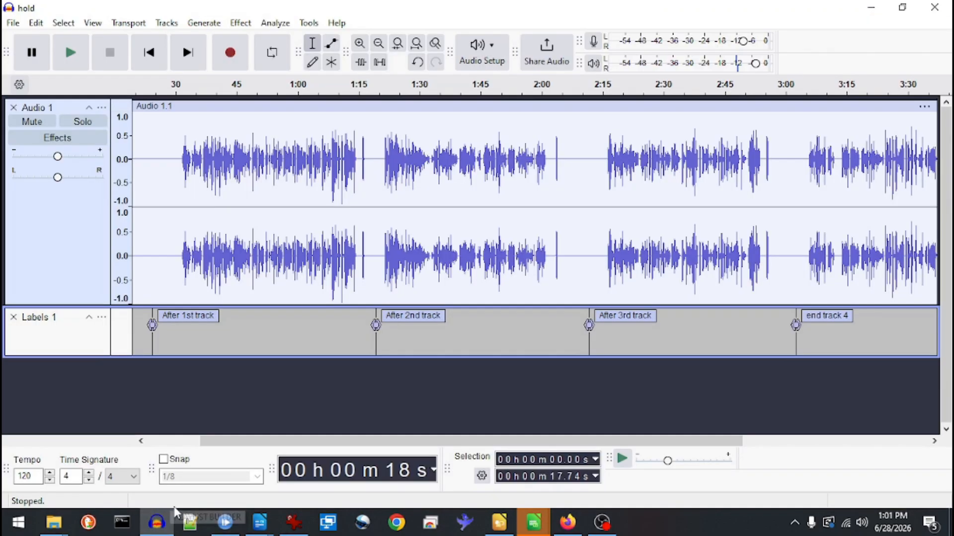
left_click(13, 23)
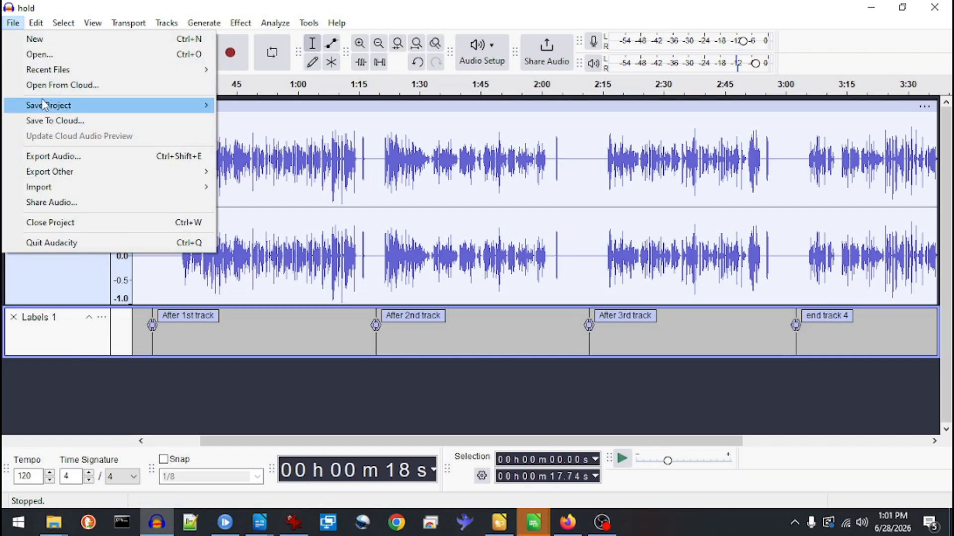
mouse_move(44, 104)
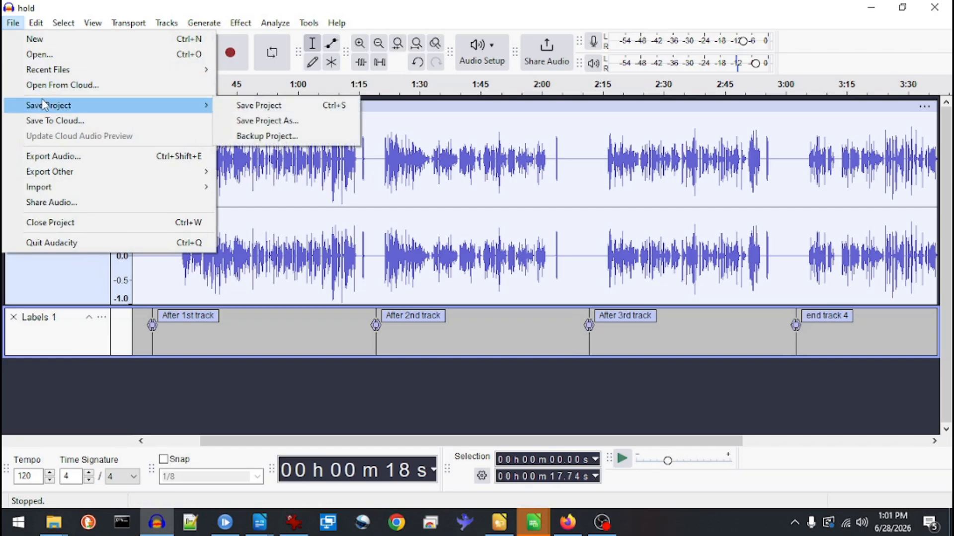
left_click(258, 105)
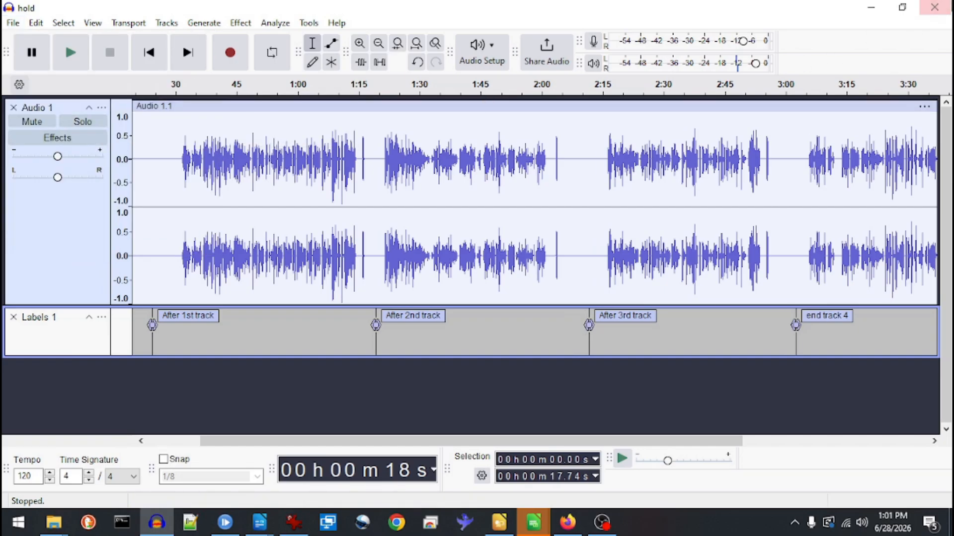
left_click(936, 8)
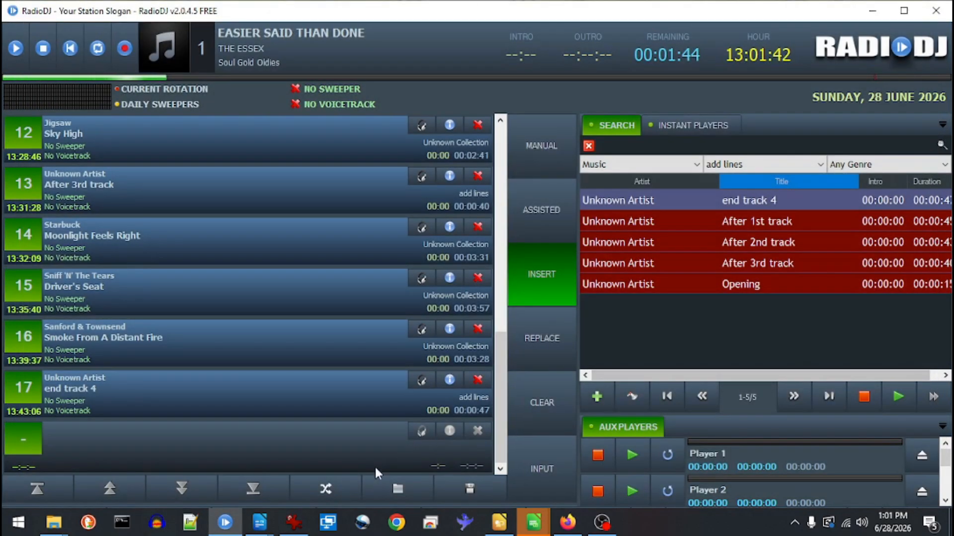
- Open Audacity and set up a Timer Record session with an end time of 13:48:46
left_click(157, 522)
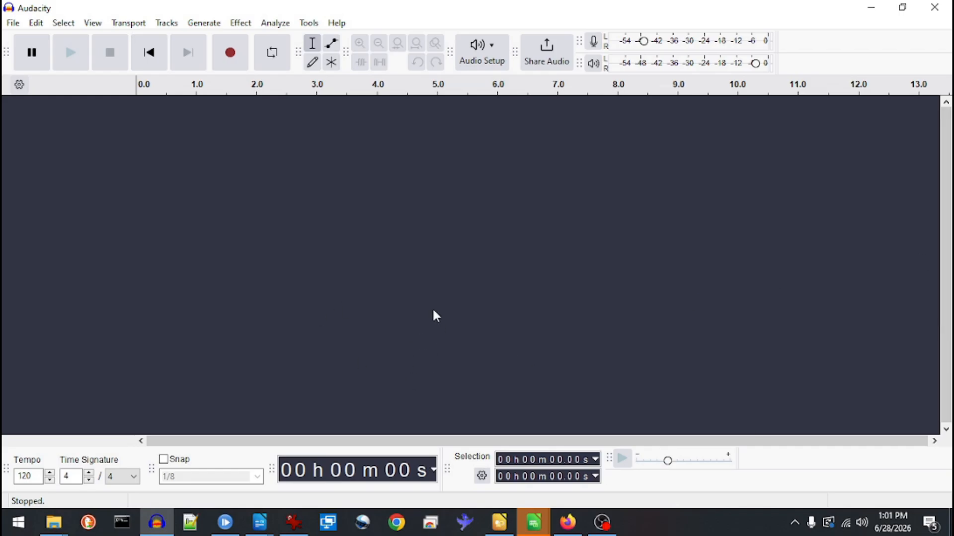
left_click(128, 23)
mouse_move(146, 57)
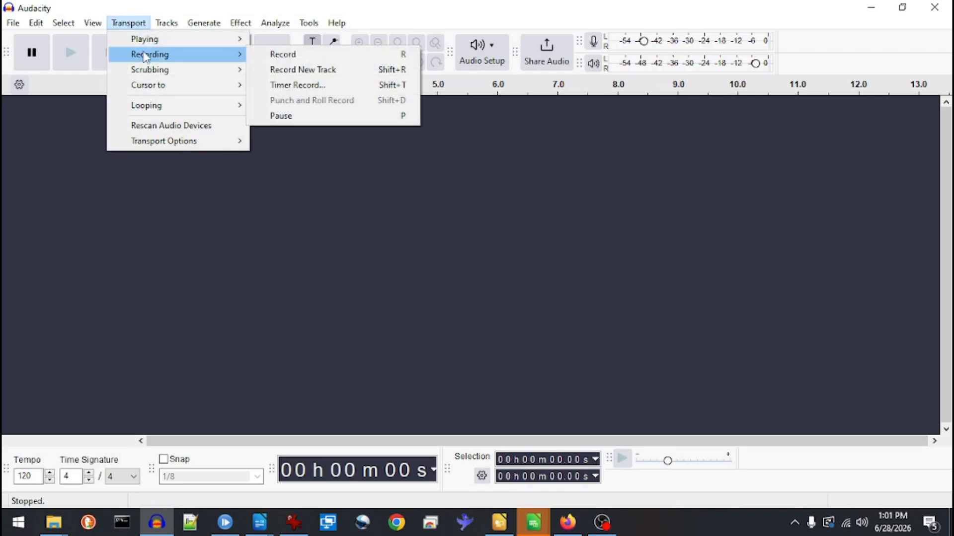
left_click(315, 86)
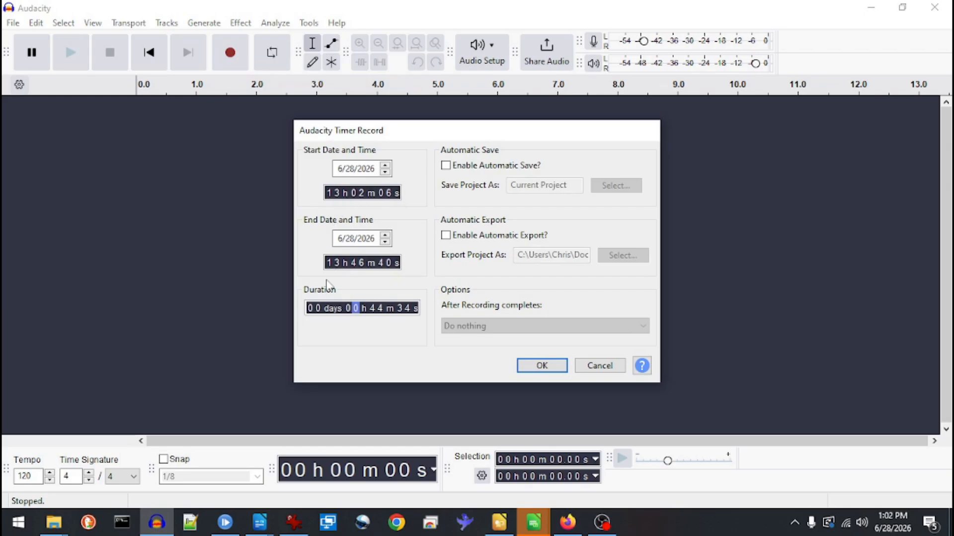
left_click(361, 266)
type("8m48")
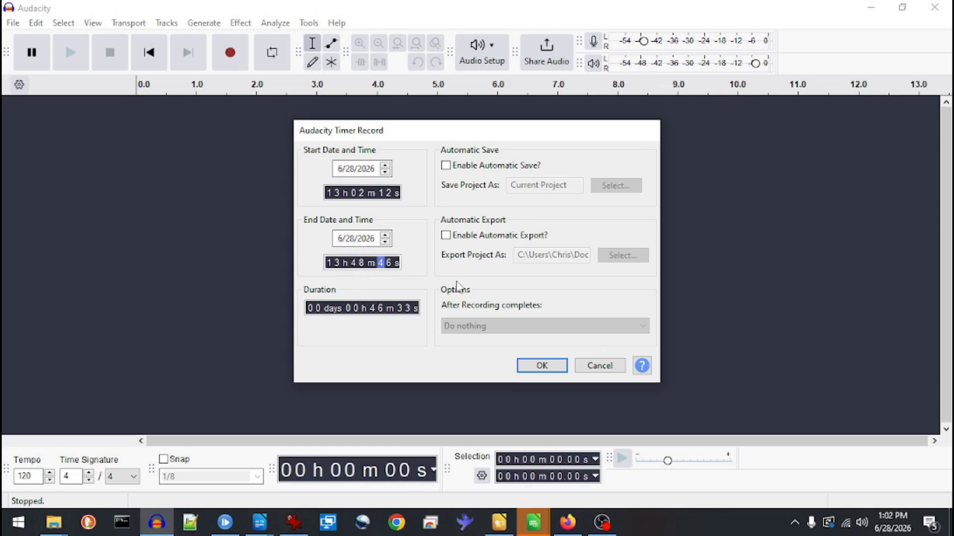
left_click(382, 194)
type("35")
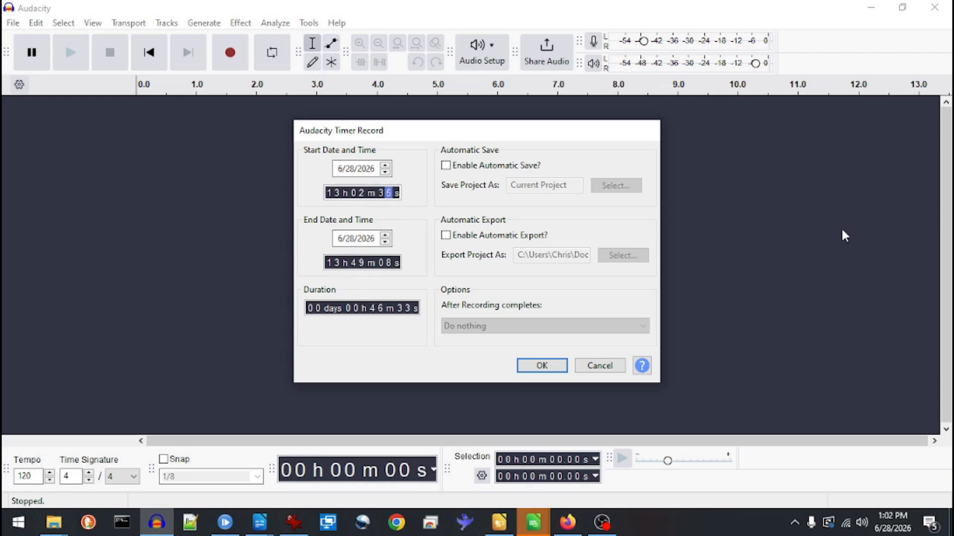
left_click(552, 365)
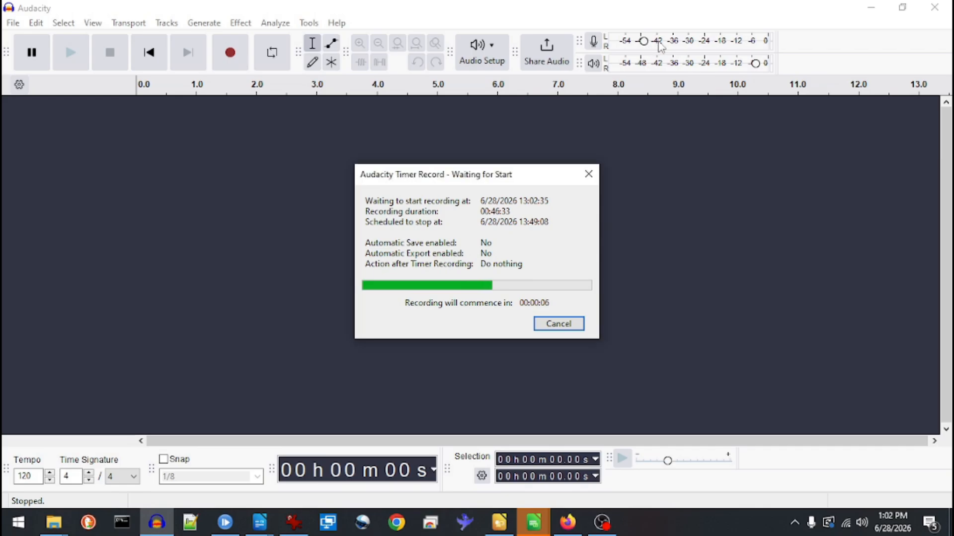
left_click(568, 325)
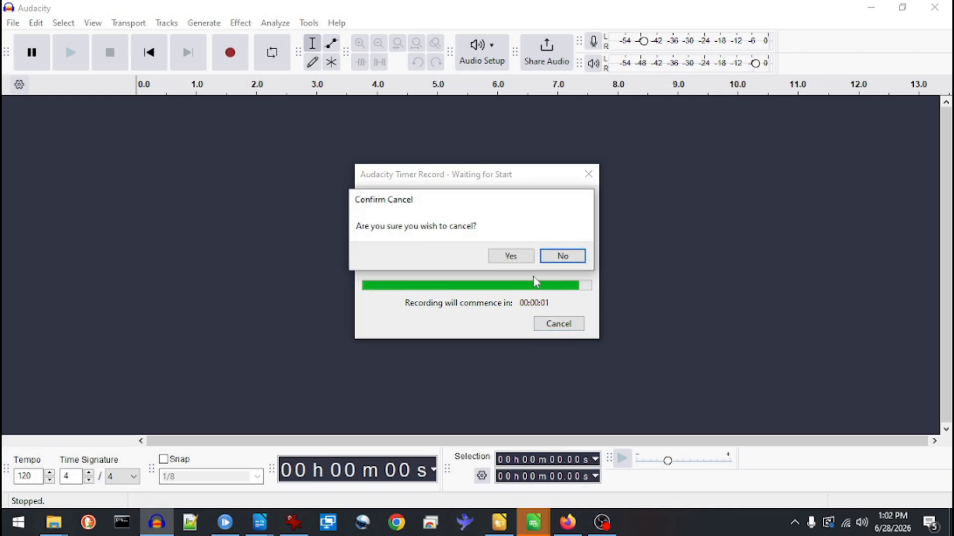
left_click(527, 259)
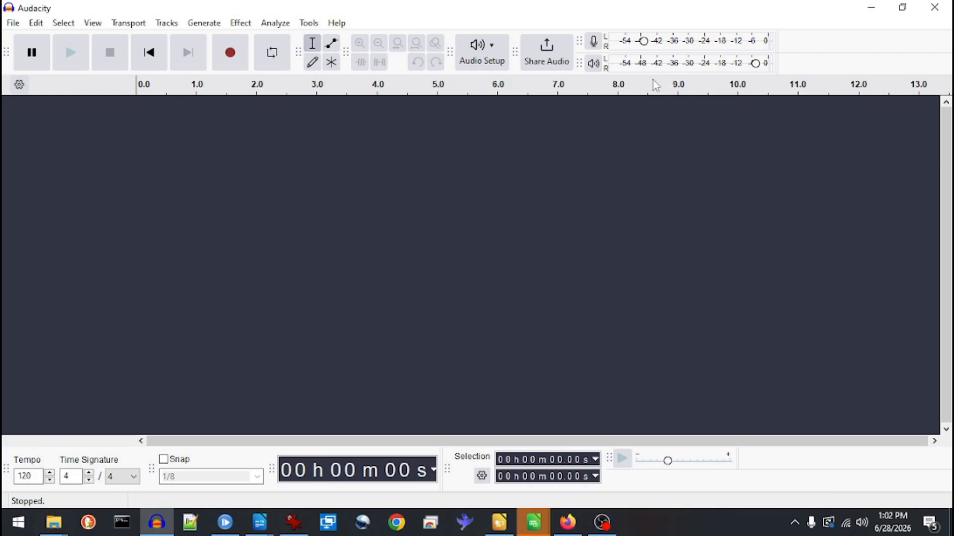
- Raise the recording level and start a Timer Record session with a start time of 13:03:12
mouse_move(649, 47)
left_click_drag(649, 47, 749, 57)
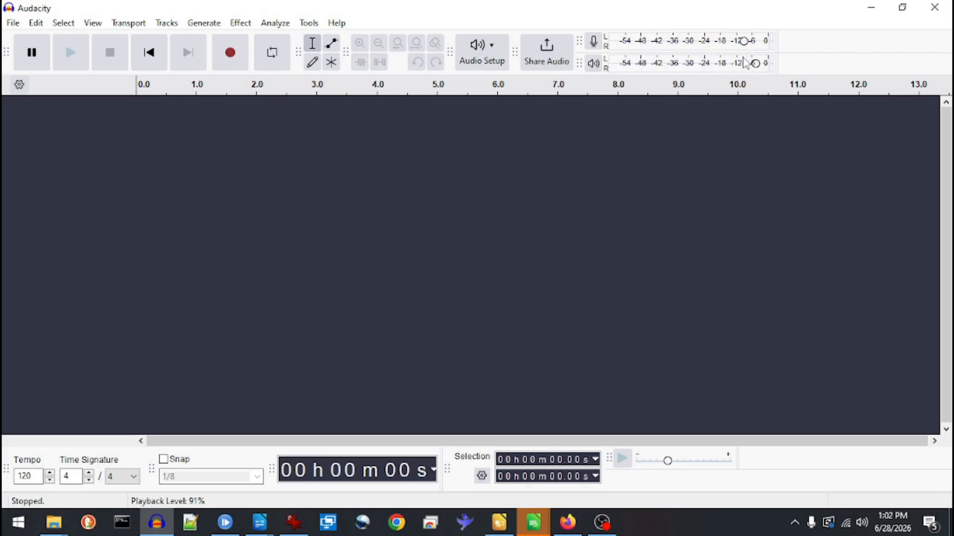
left_click(144, 25)
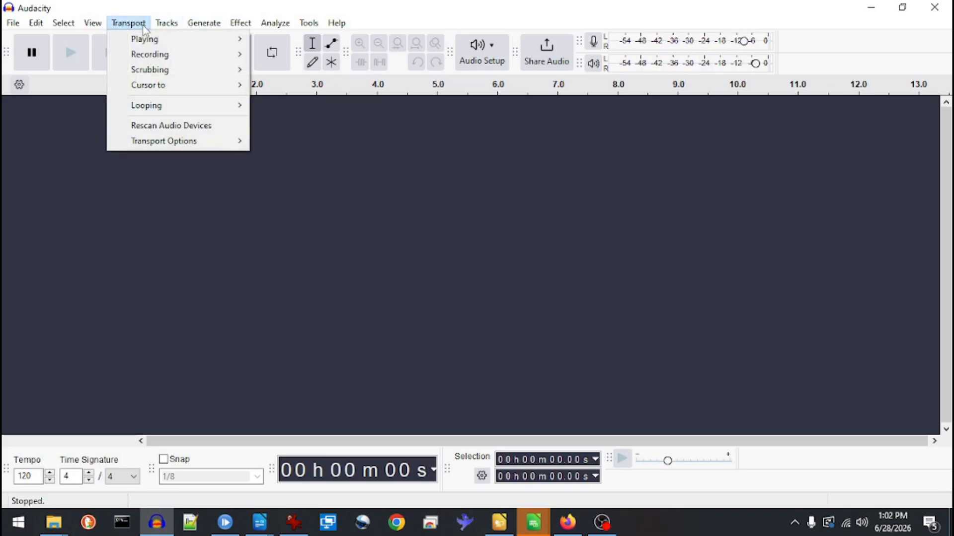
mouse_move(159, 55)
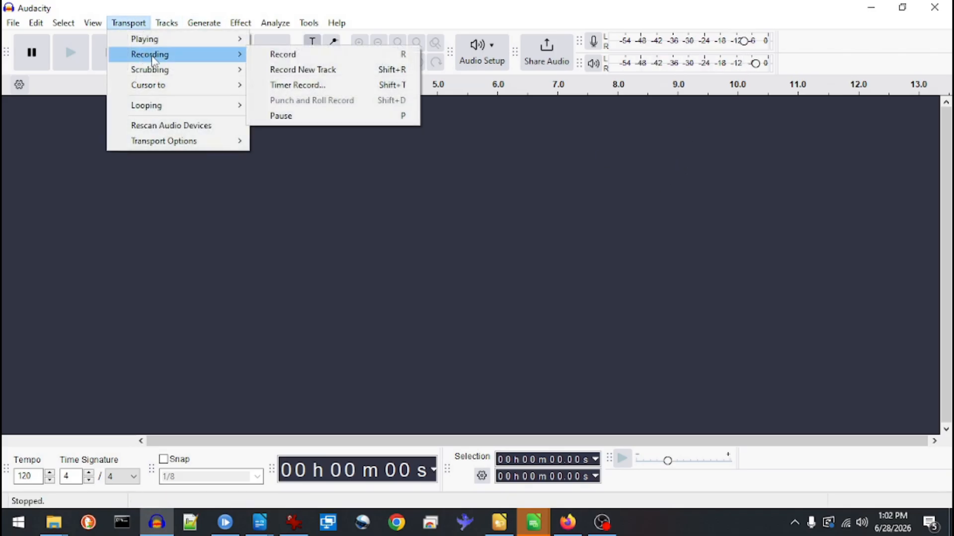
left_click(300, 86)
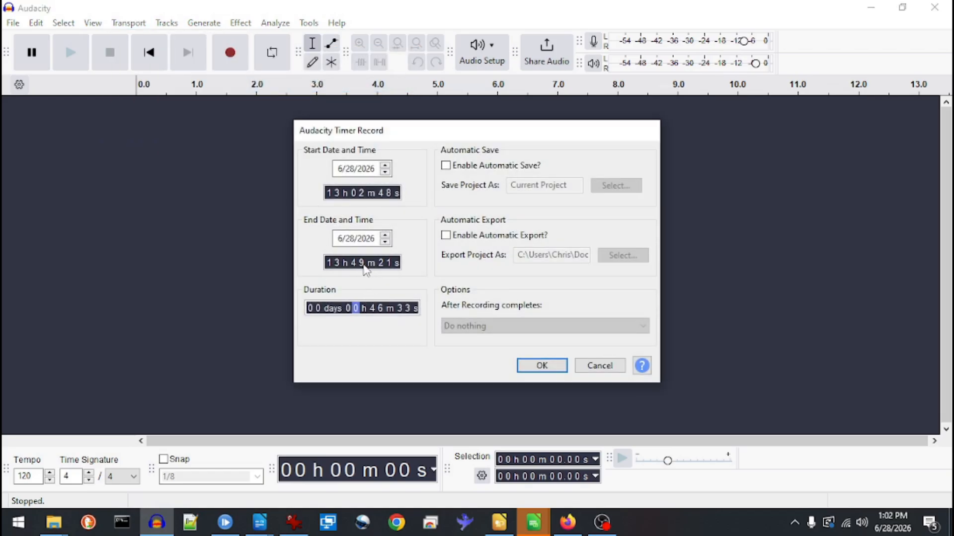
left_click(361, 194)
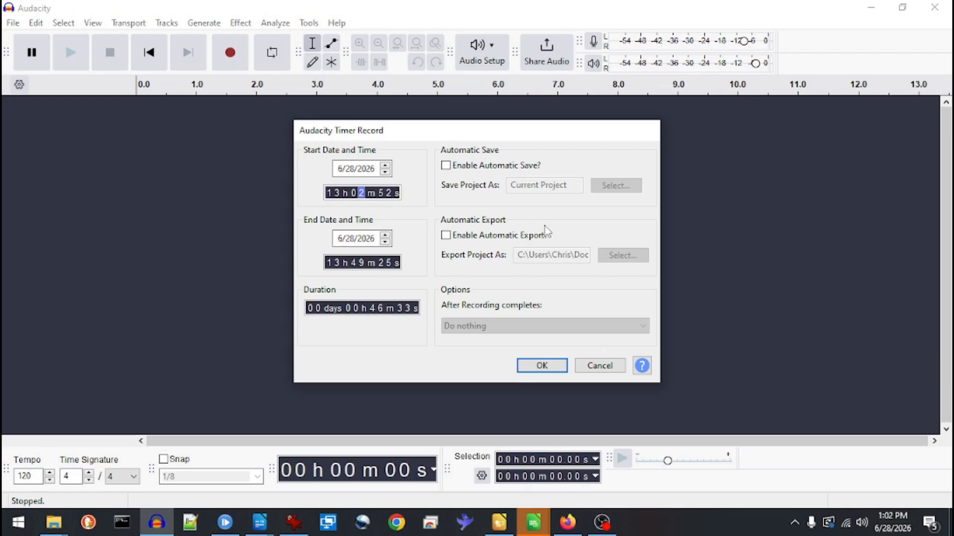
type("3m1")
left_click(544, 366)
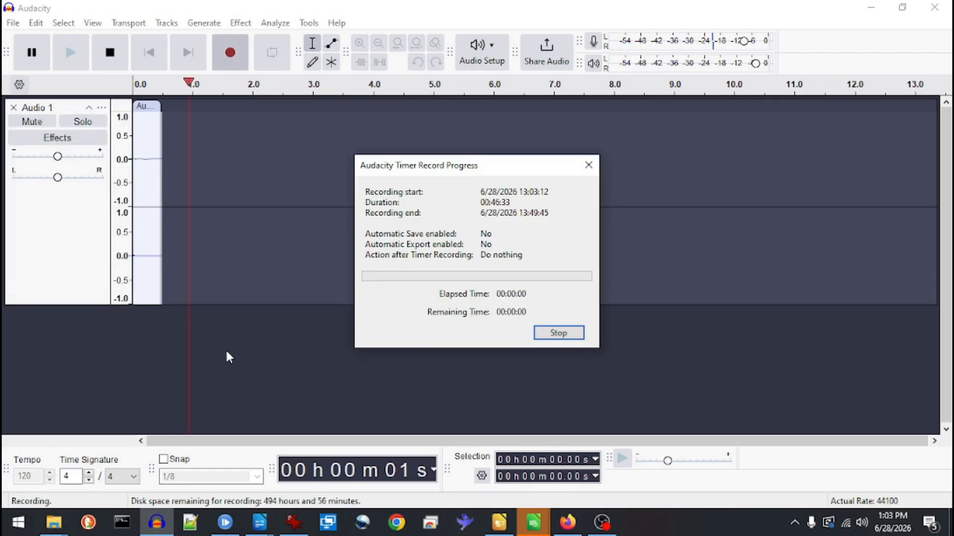
- Switch to RadioDJ, play the playlist from the Opening liner and set playback to Automated
left_click(225, 522)
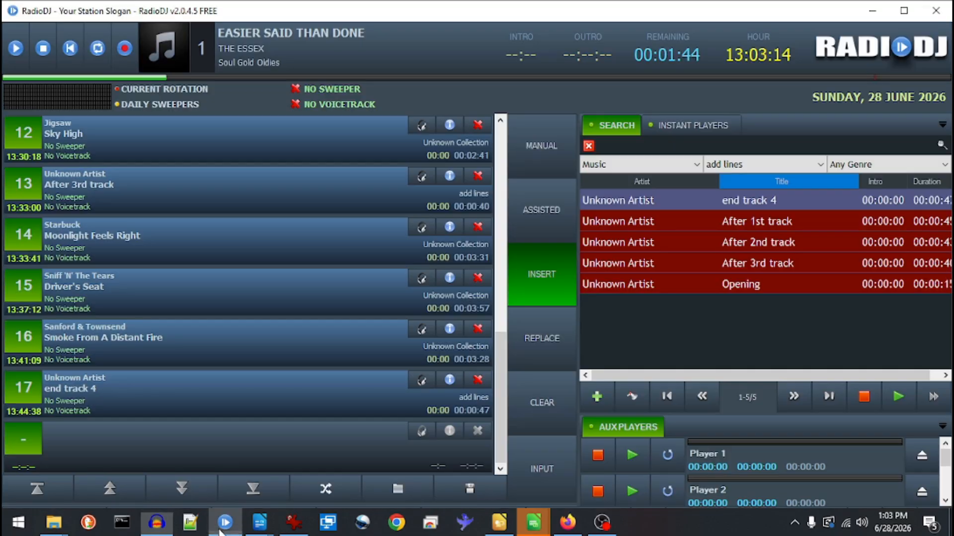
scroll(145, 270, "up", 4)
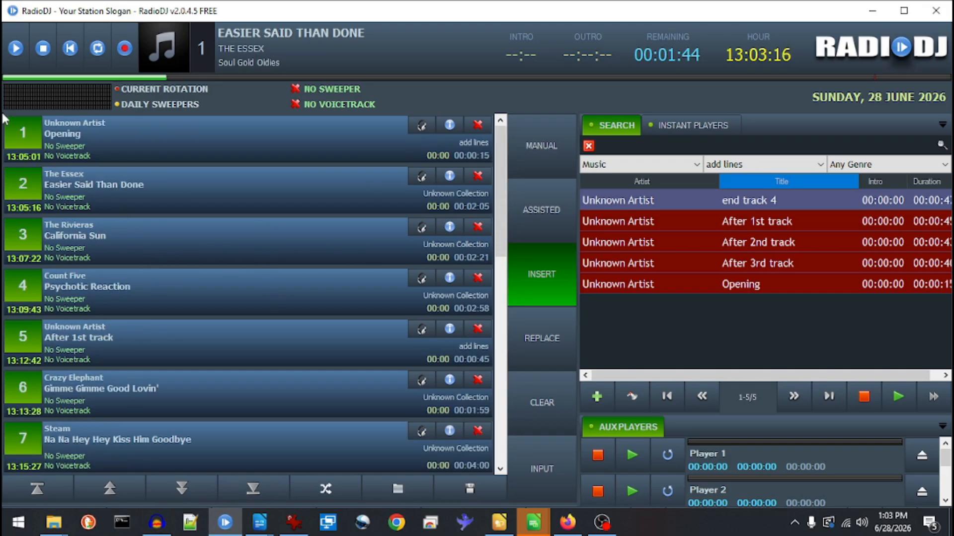
left_click(11, 158)
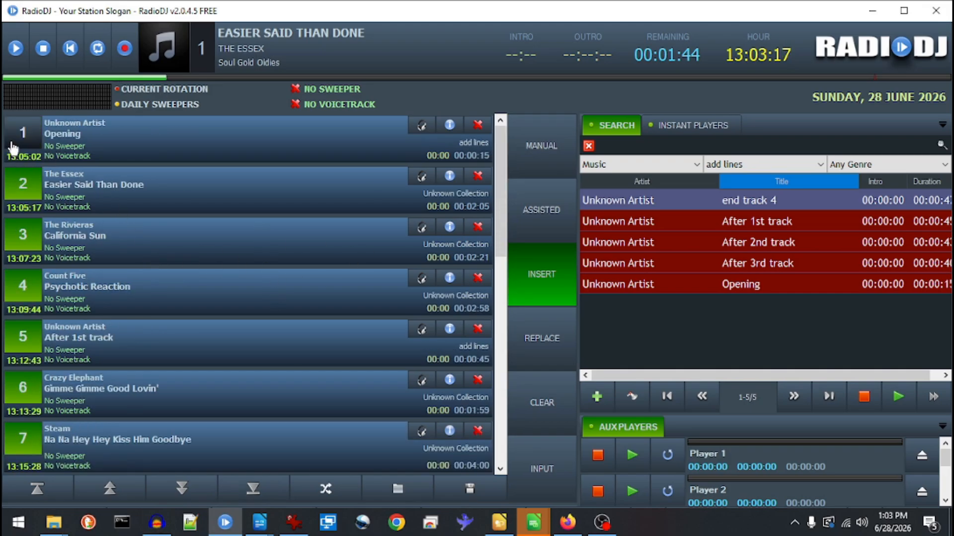
left_click(544, 222)
key("alt+Tab")
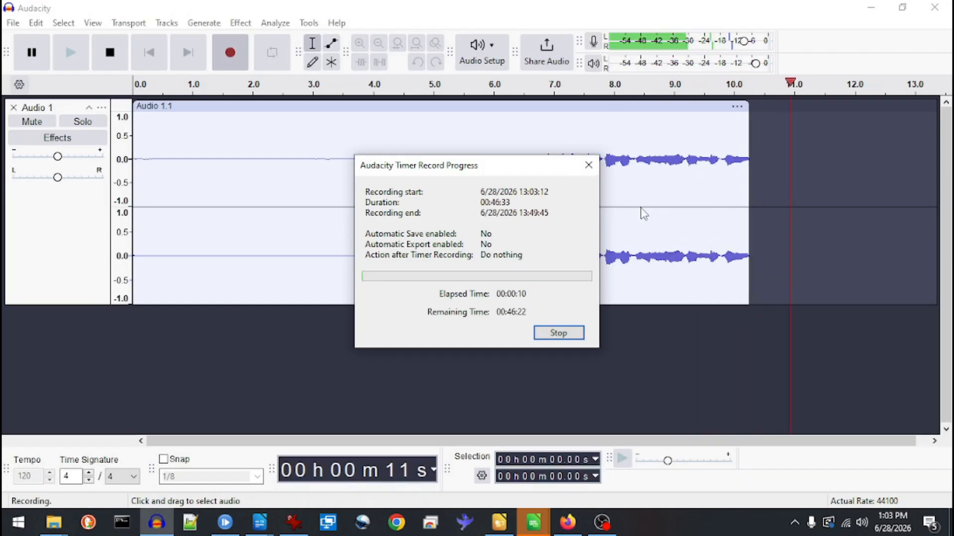
key("alt+Tab")
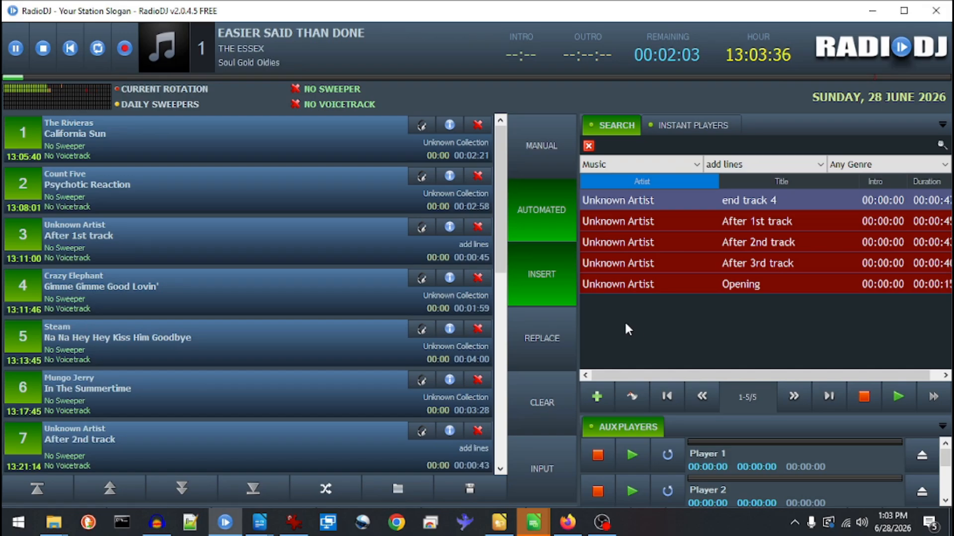
- Switch to Audacity and stop the running timer recording
key("alt+Tab")
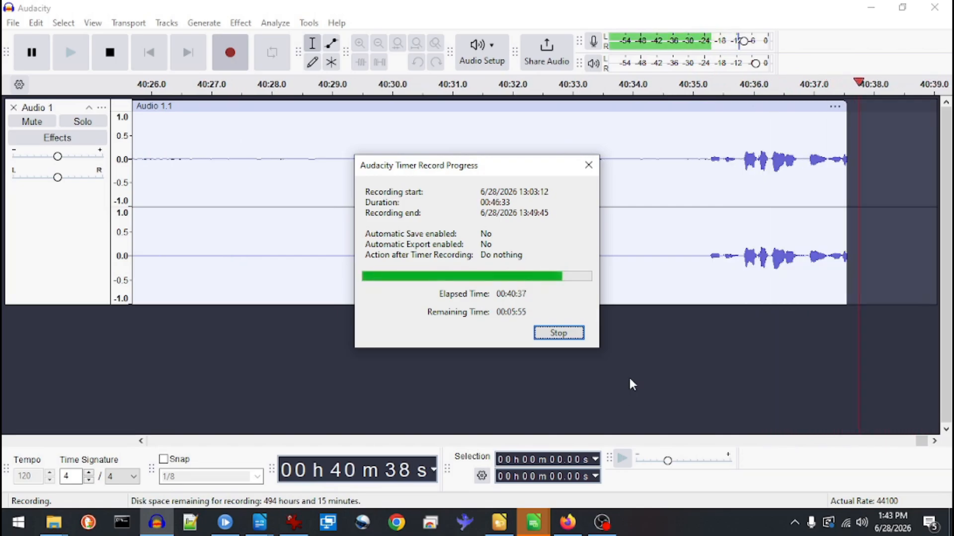
left_click(572, 333)
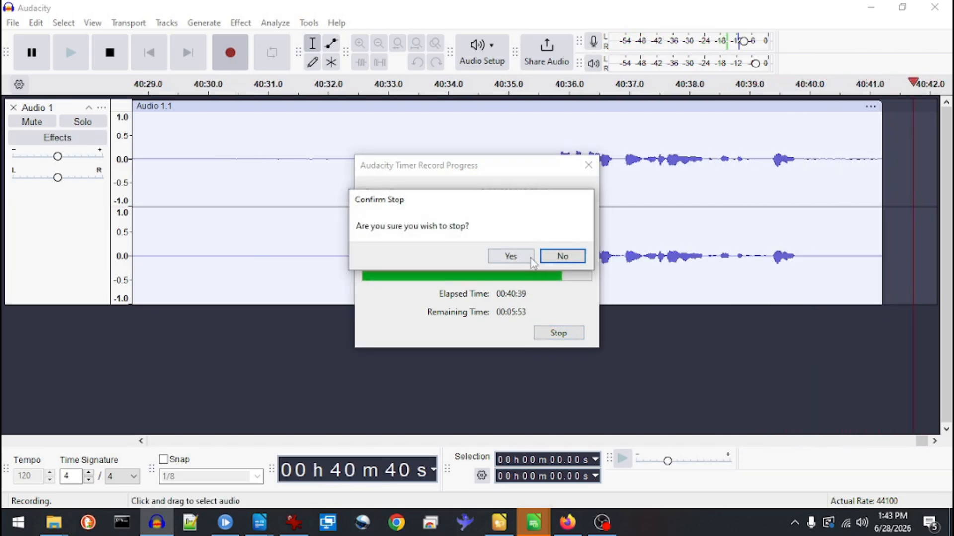
left_click(511, 256)
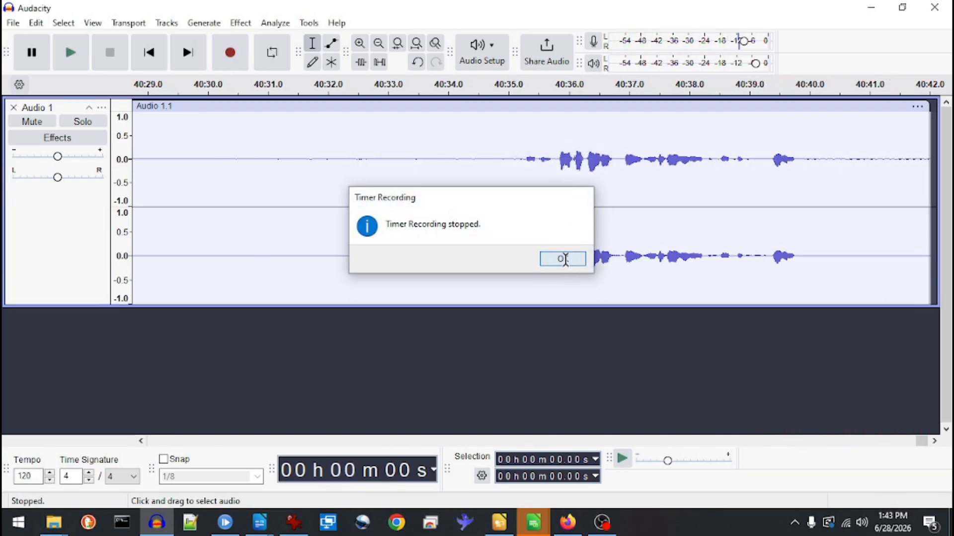
left_click(568, 259)
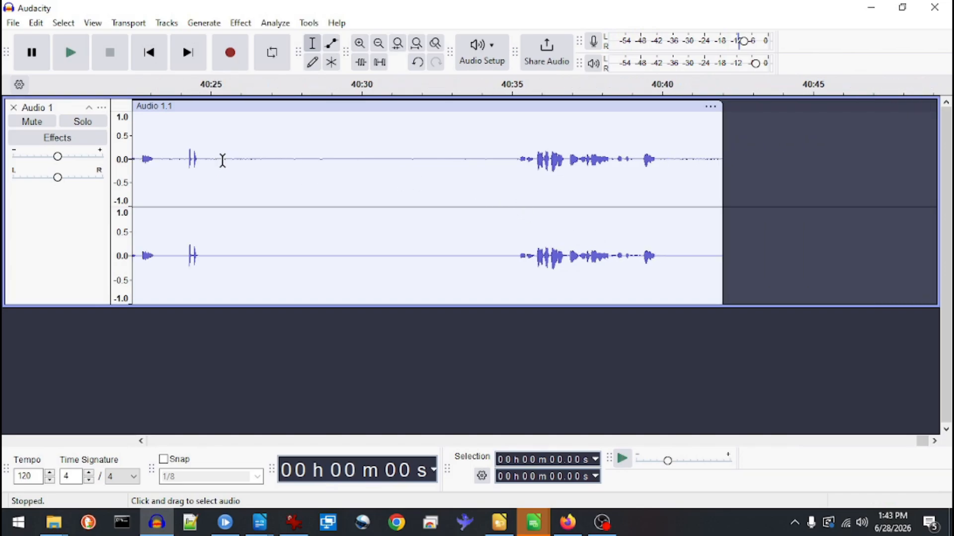
- Delete the unwanted tail of the recording from about 40:25 to the end
left_click_drag(222, 160, 893, 181)
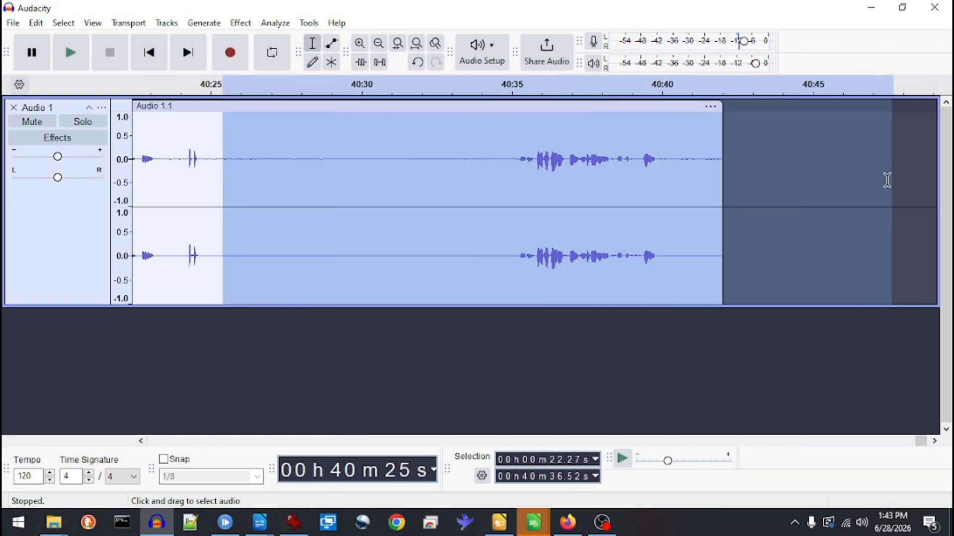
key("Delete")
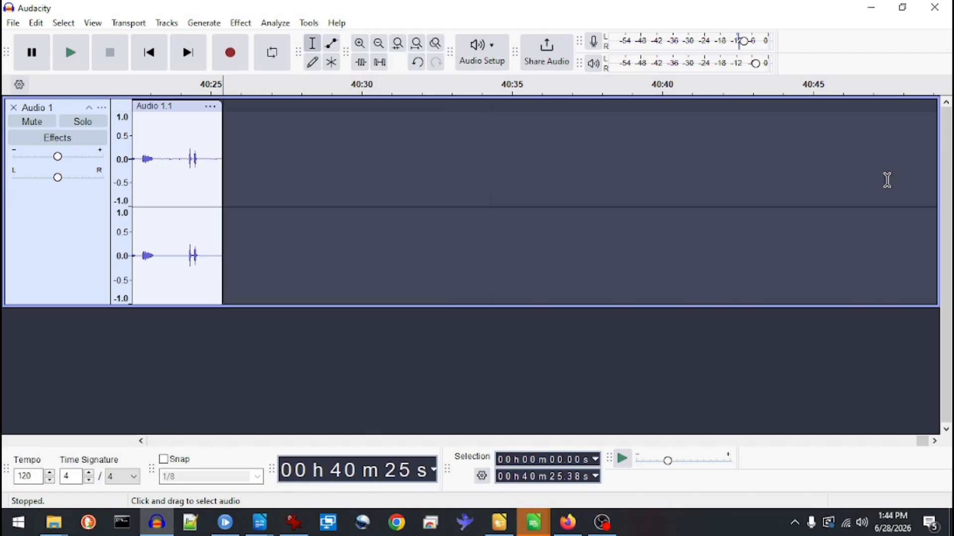
- Amplify the whole recording by 11.673 dB to a new peak amplitude of 0.0 dB with clipping allowed
left_click(419, 46)
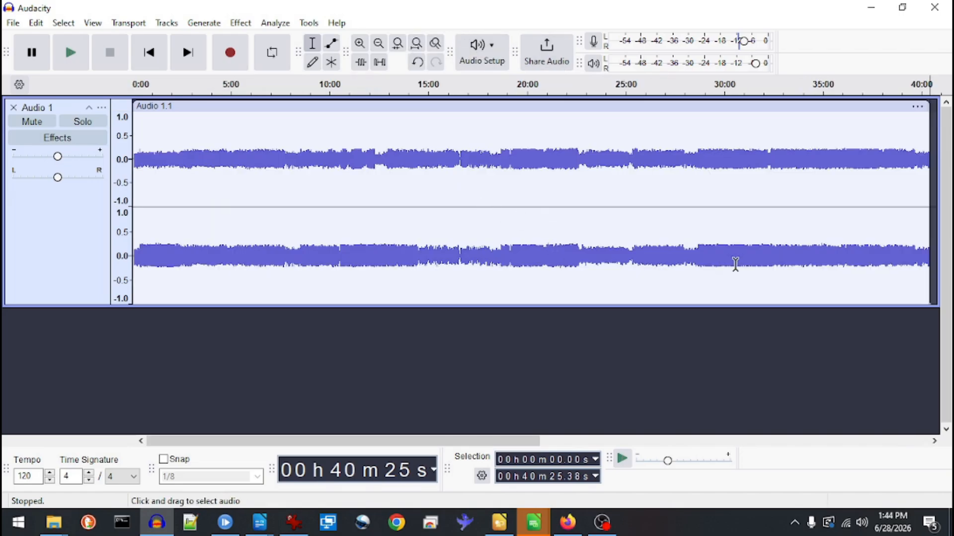
left_click(38, 218)
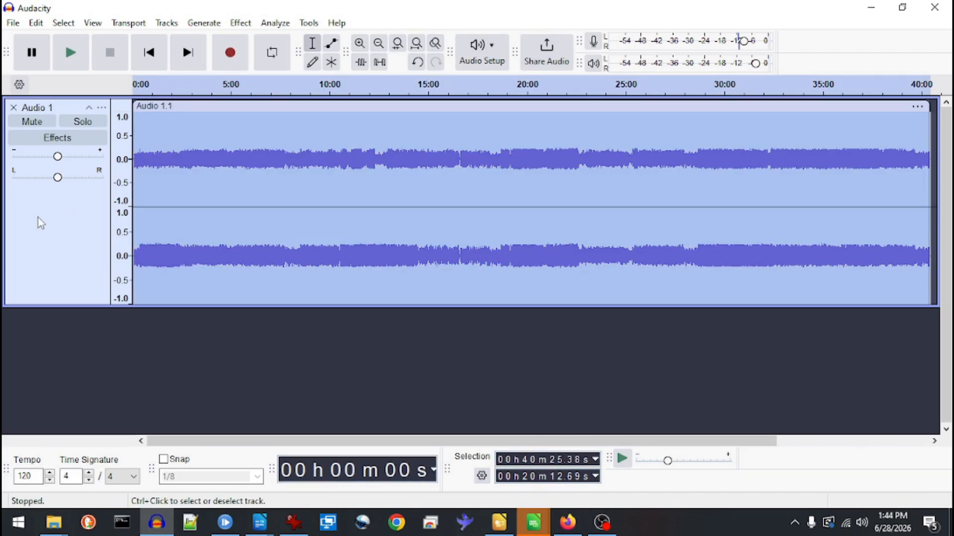
left_click(241, 23)
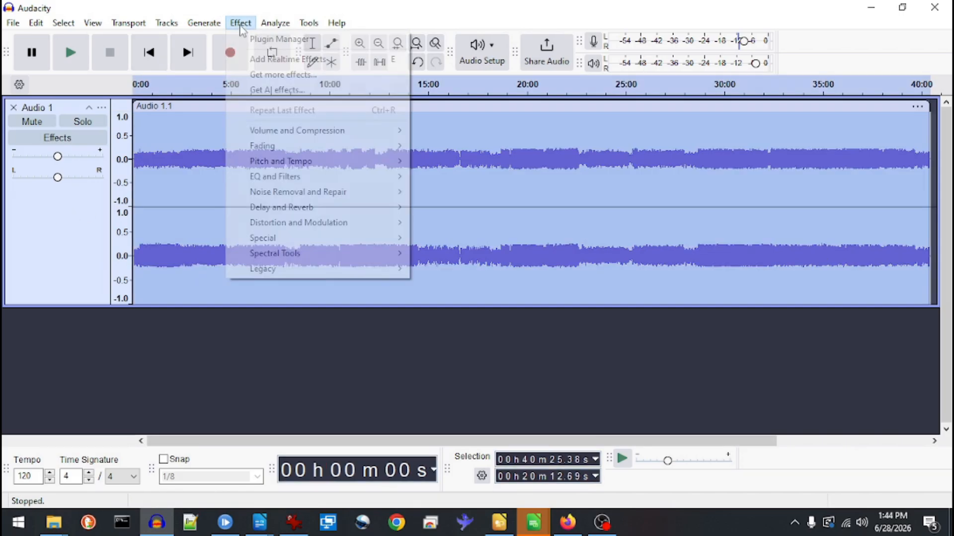
mouse_move(263, 130)
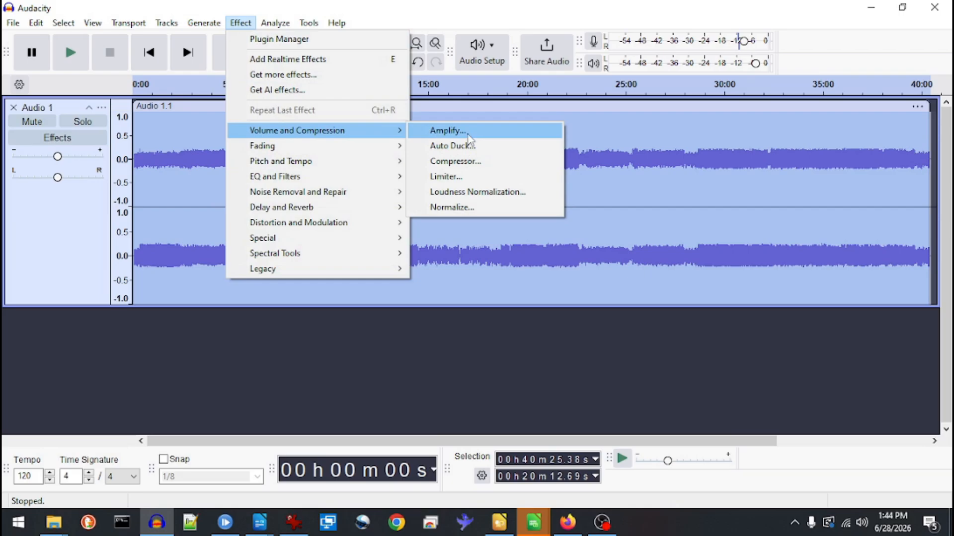
left_click(468, 133)
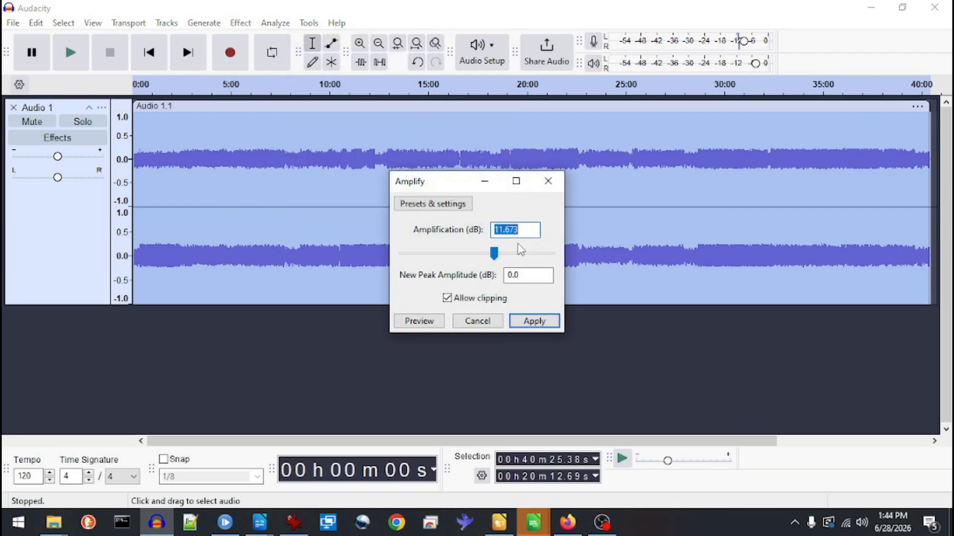
key("Return")
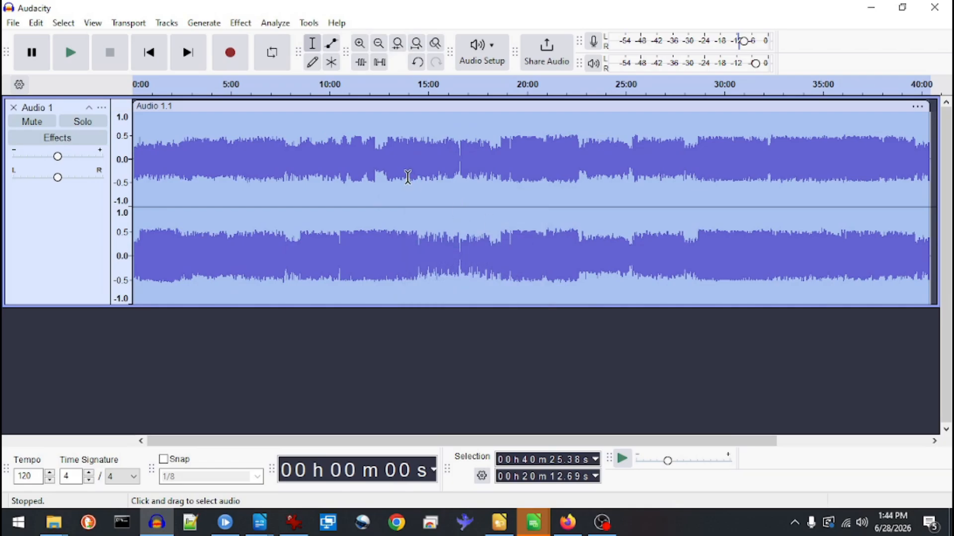
- Delete about 6.5 seconds of silence at the start of the recording
left_click(436, 161)
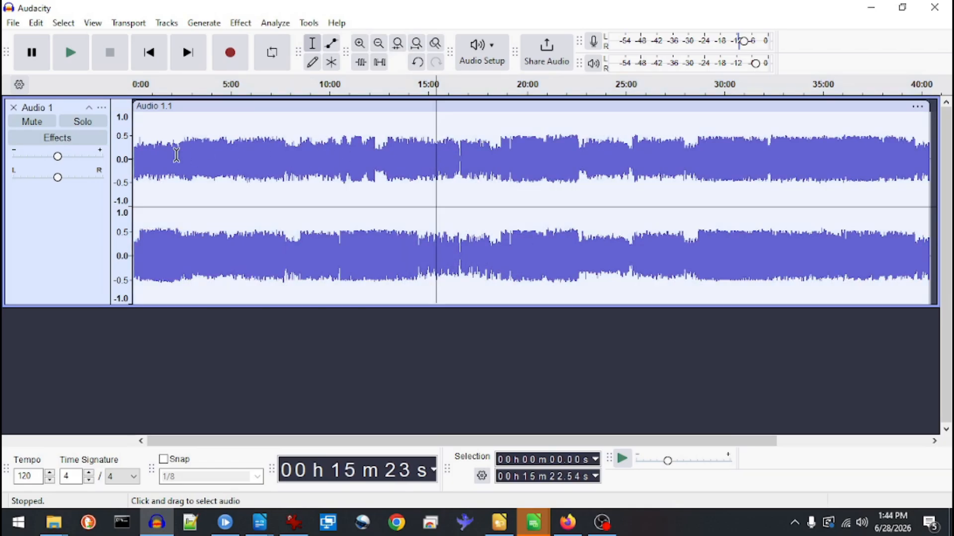
left_click(149, 52)
scroll(286, 183, "up", 5)
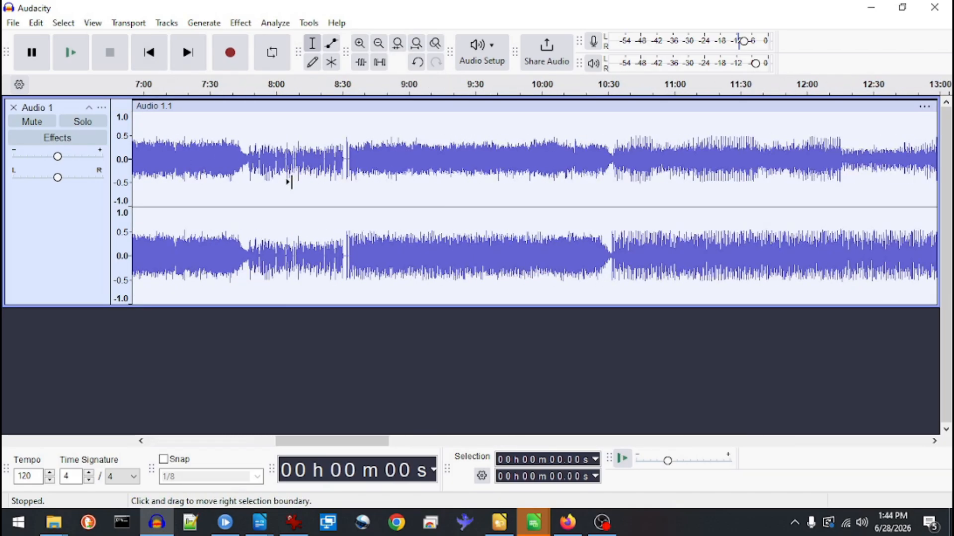
left_click(149, 52)
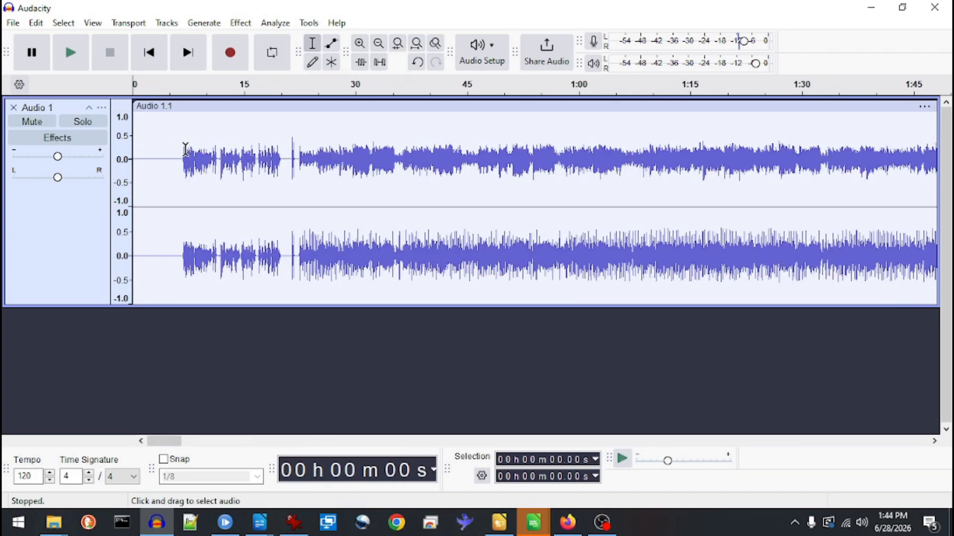
left_click_drag(181, 159, 131, 160)
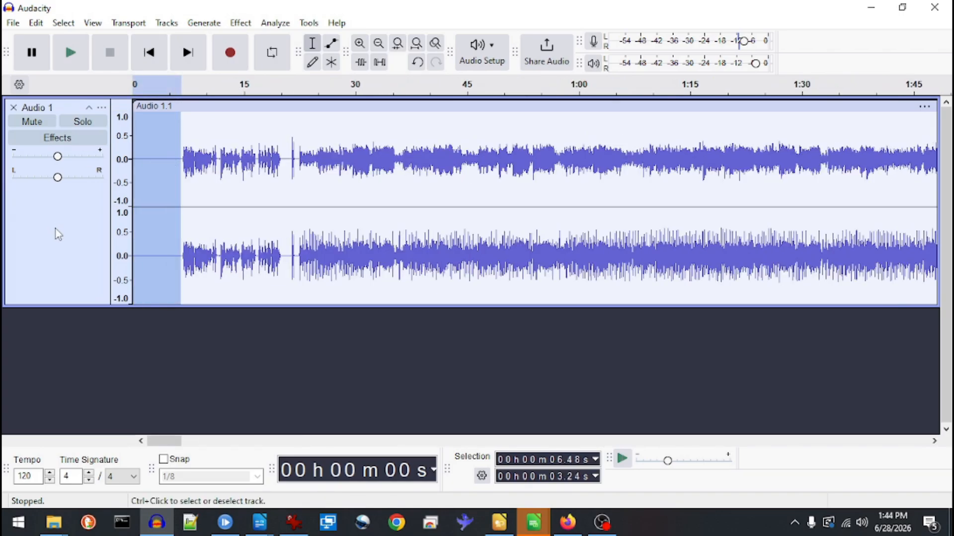
key("Delete")
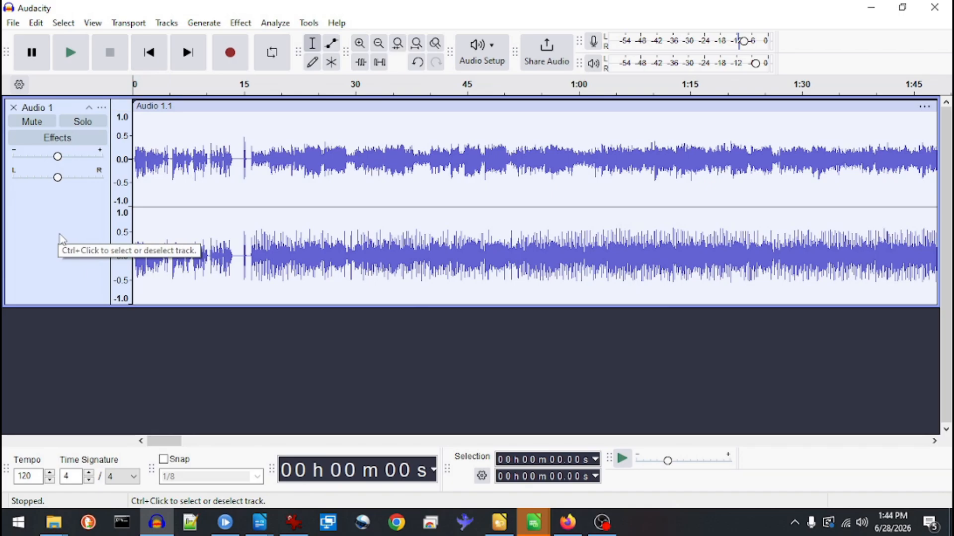
- Play the trimmed recording from the start and from about 0:16 to check the opening and the beginning of the music
key("space")
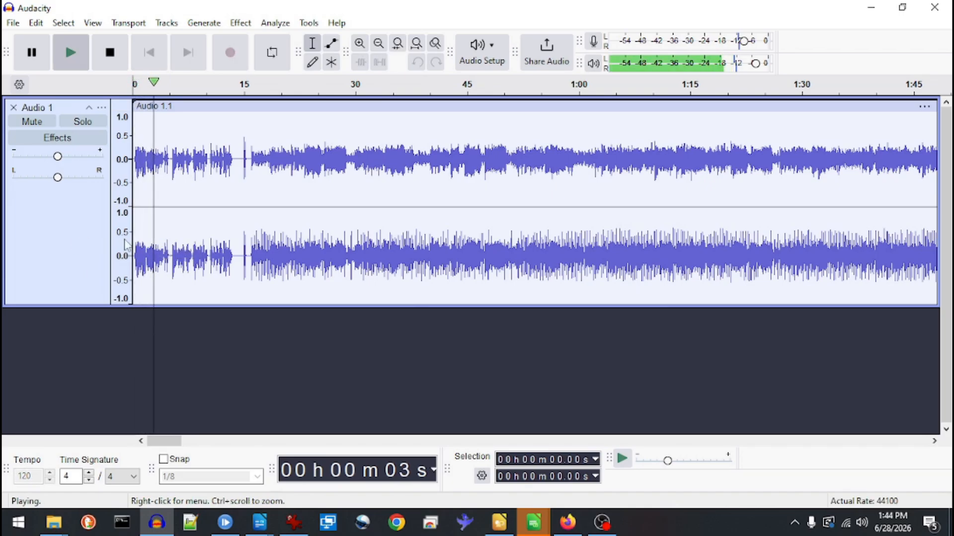
left_click(249, 165)
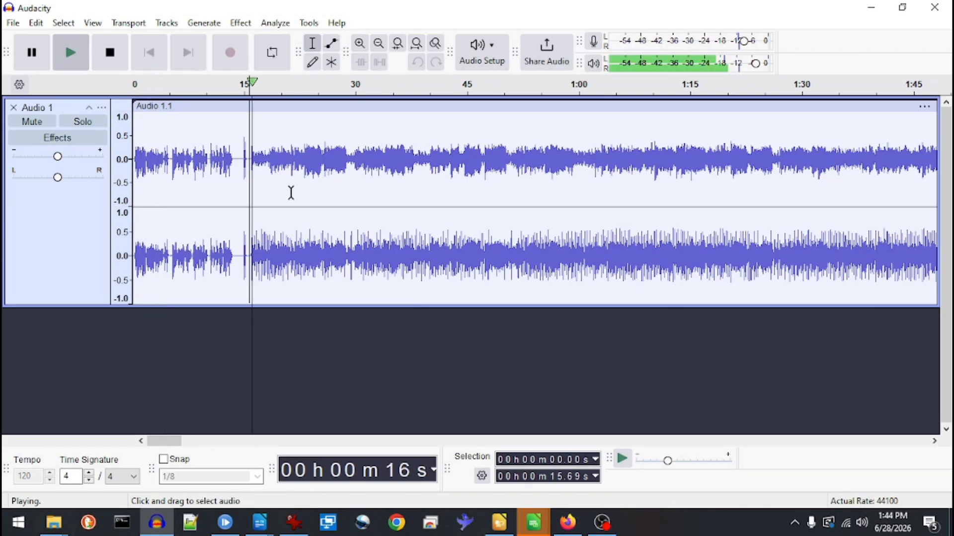
scroll(282, 184, "down", 3)
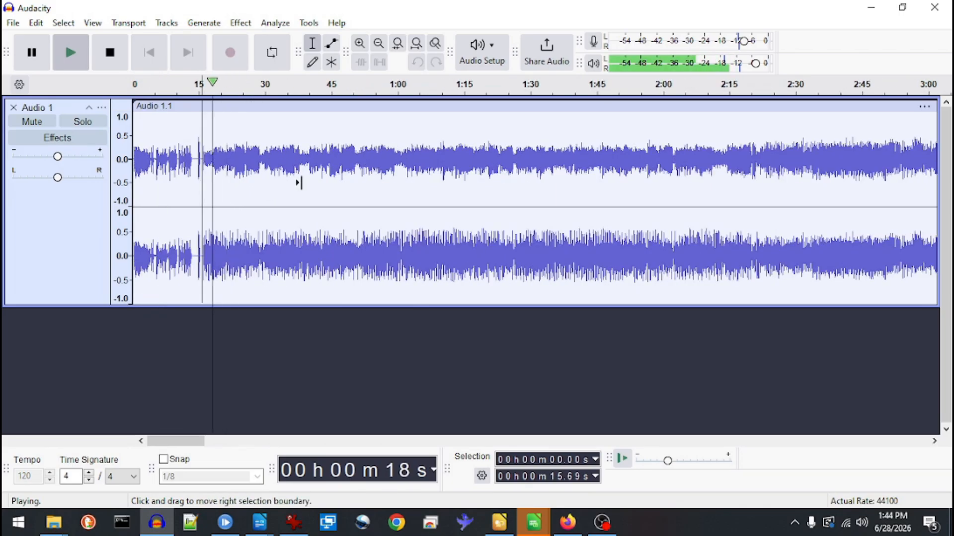
key("space")
- Play the recording from about 2:03 and 2:17 to check the transition there, and inspect the waveform of the whole show
left_click(590, 158)
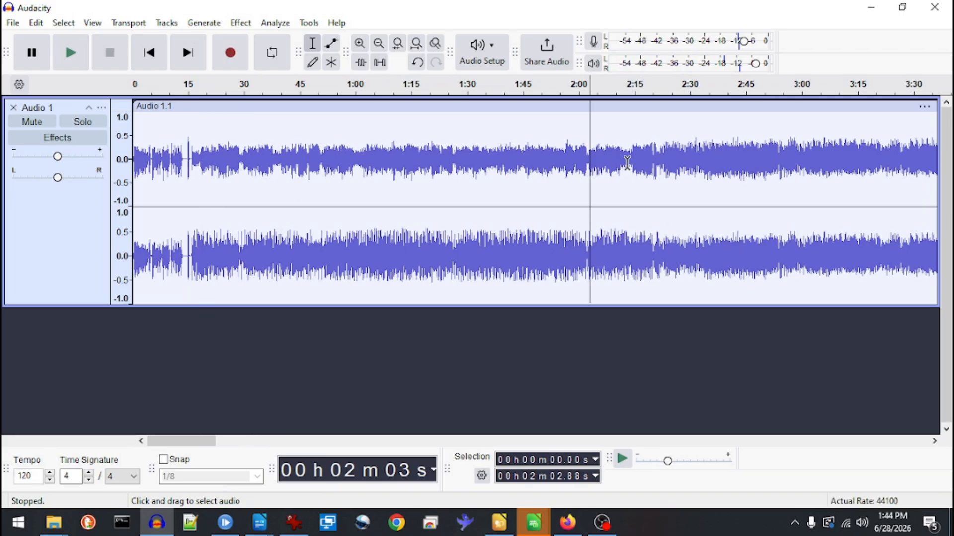
key("space")
left_click(643, 165)
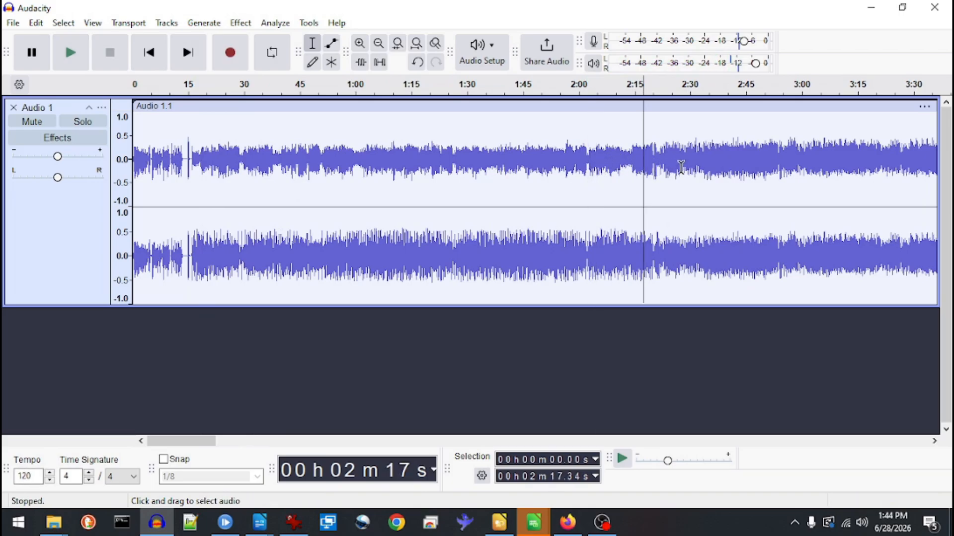
scroll(705, 162, "up", 1)
scroll(705, 161, "up", 2)
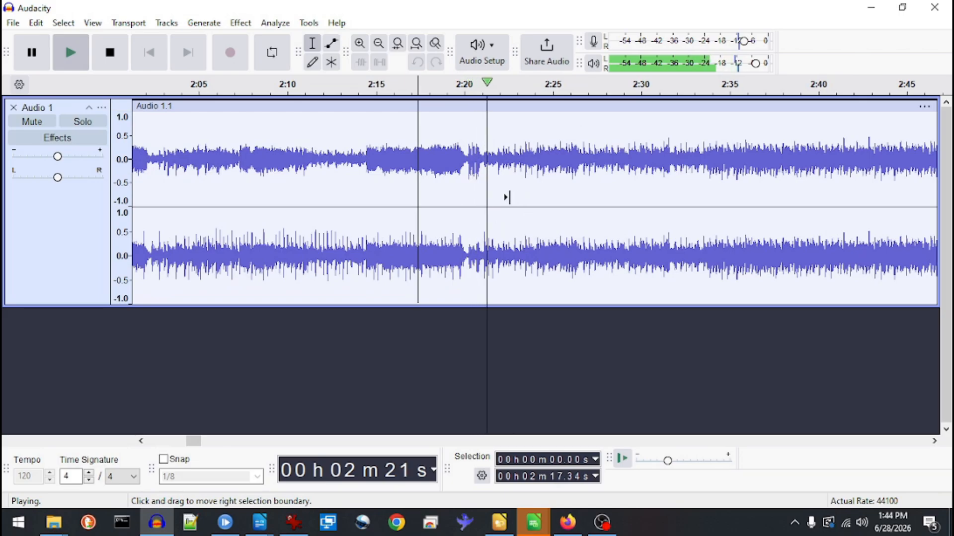
scroll(462, 201, "down", 2)
scroll(421, 182, "down", 1)
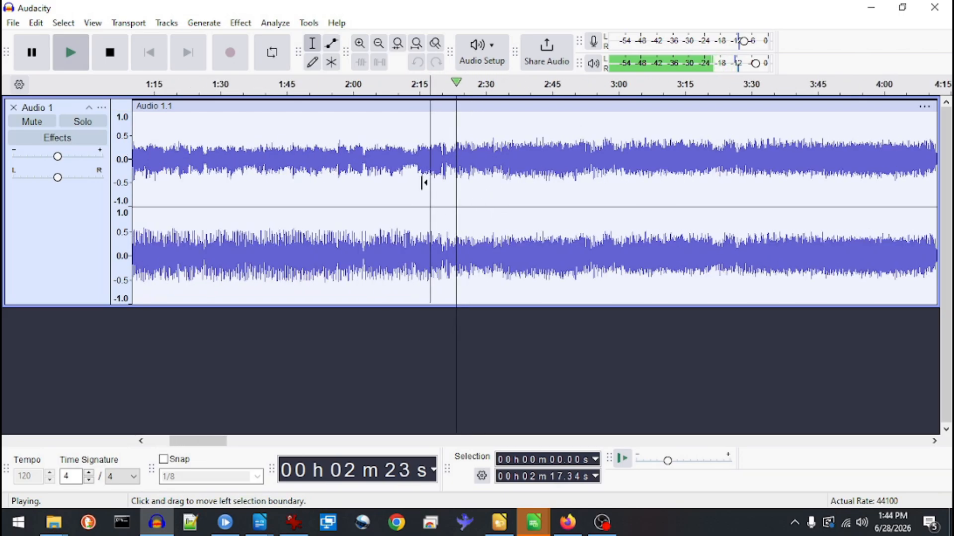
key("space")
scroll(654, 179, "down", 3)
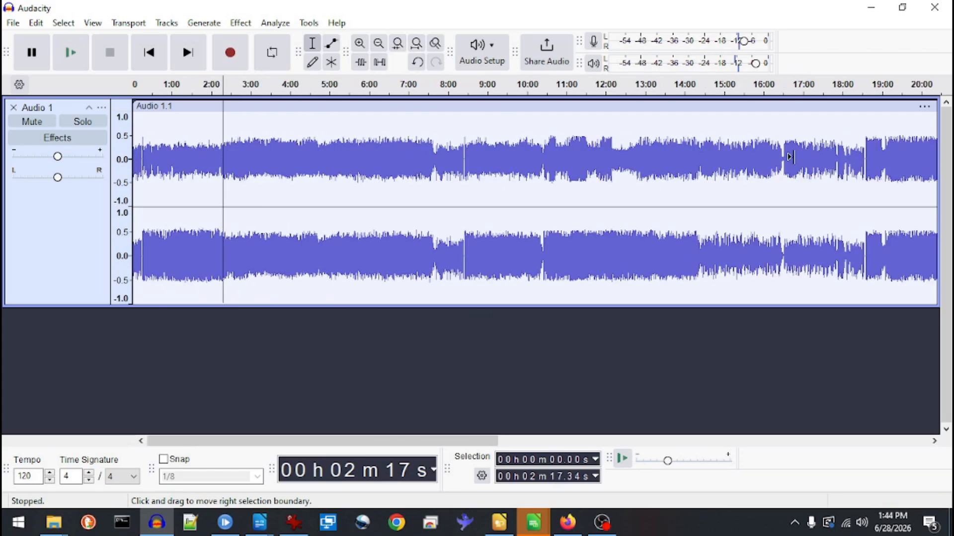
scroll(787, 158, "down", 3)
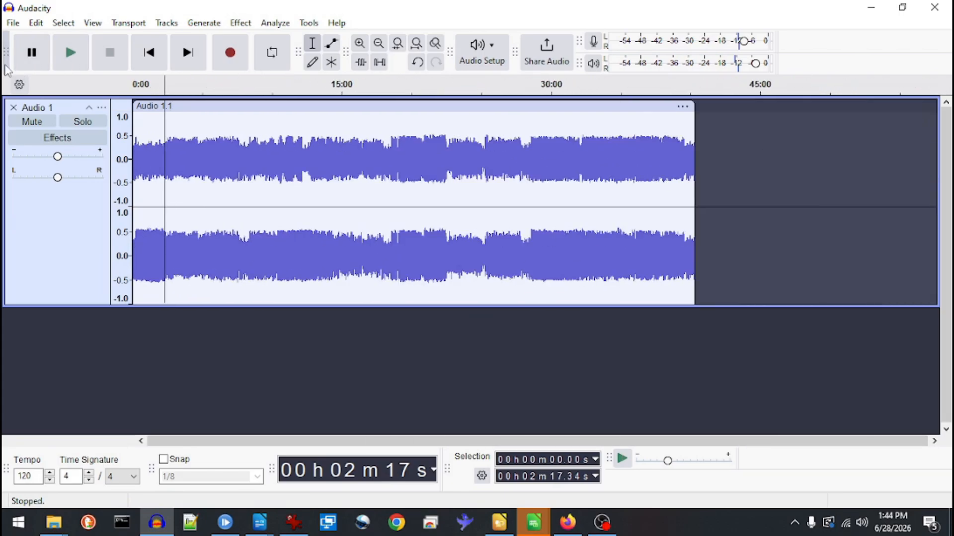